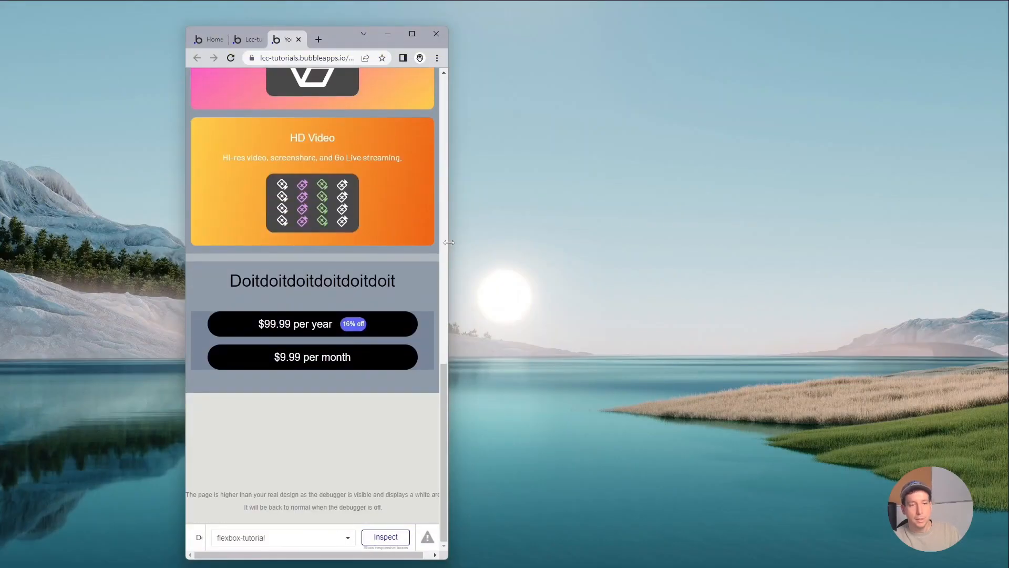
Check how the previewed page's perk cards and pricing buttons adapt as the browser window widens to full screen.
{"action": "left_click_drag", "start_coordinate": [448, 244], "coordinate": [853, 239]}
{"action": "left_click", "coordinate": [816, 34]}
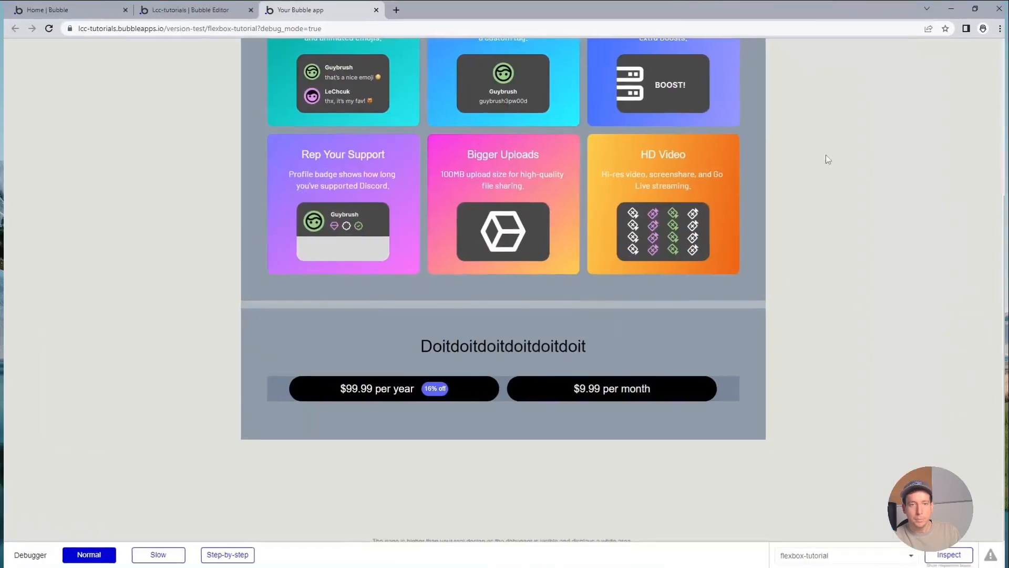
{"action": "scroll", "coordinate": [863, 210], "scroll_direction": "up", "scroll_amount": 5}
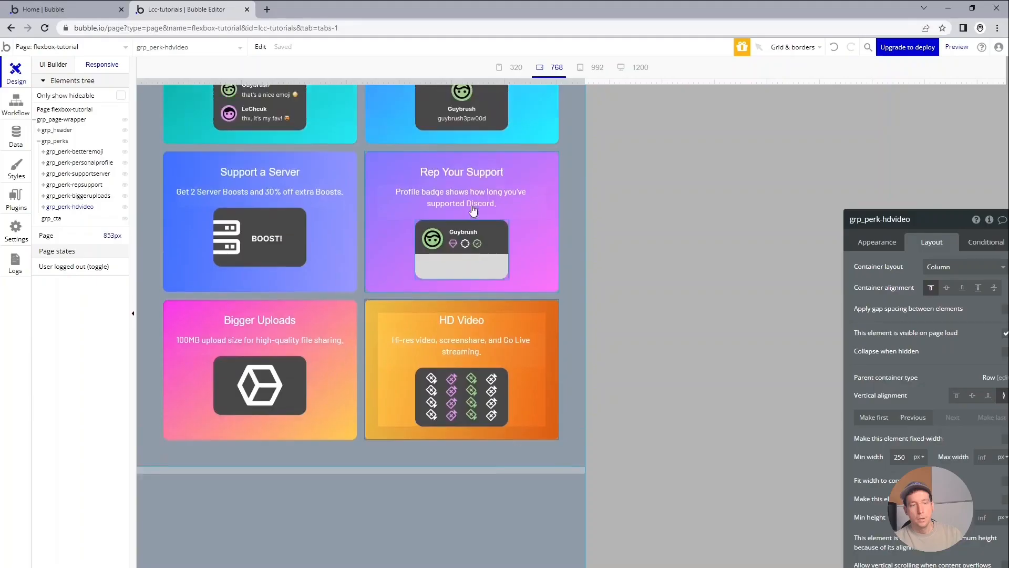
{"action": "scroll", "coordinate": [473, 211], "scroll_direction": "up", "scroll_amount": 5}
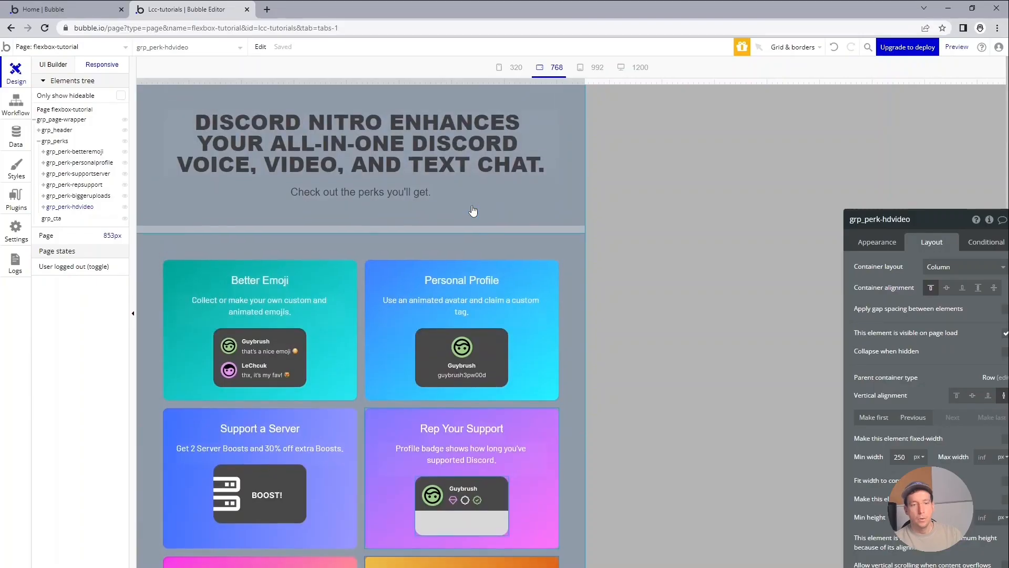
Examine the page layout in the Bubble editor's responsive view at 320 px and at about 1251 px page width.
{"action": "left_click", "coordinate": [591, 68]}
{"action": "left_click_drag", "start_coordinate": [723, 79], "coordinate": [274, 48]}
{"action": "scroll", "coordinate": [291, 320], "scroll_direction": "down", "scroll_amount": 5}
{"action": "scroll", "coordinate": [291, 320], "scroll_direction": "down", "scroll_amount": 6}
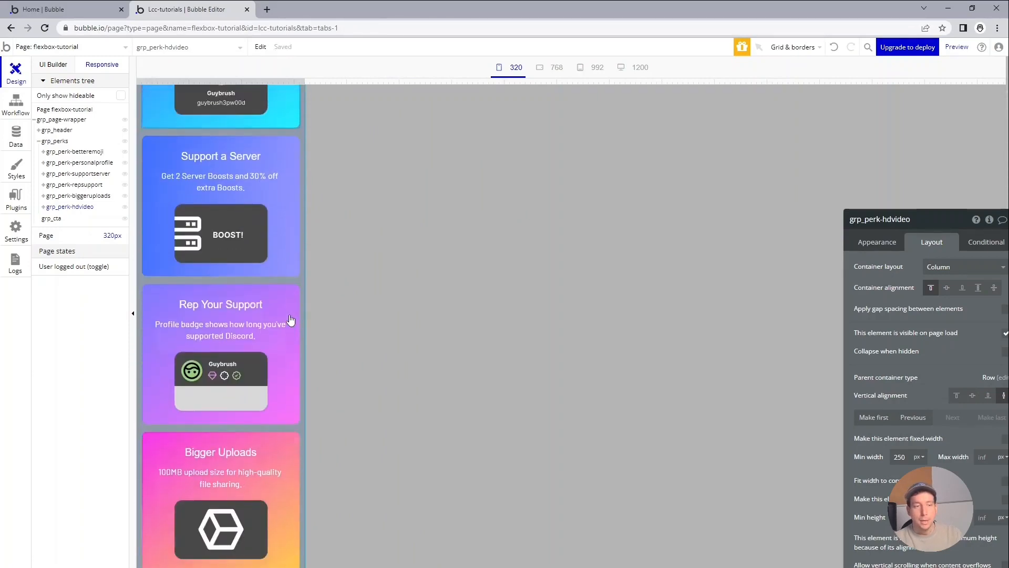
{"action": "scroll", "coordinate": [254, 387], "scroll_direction": "up", "scroll_amount": 11}
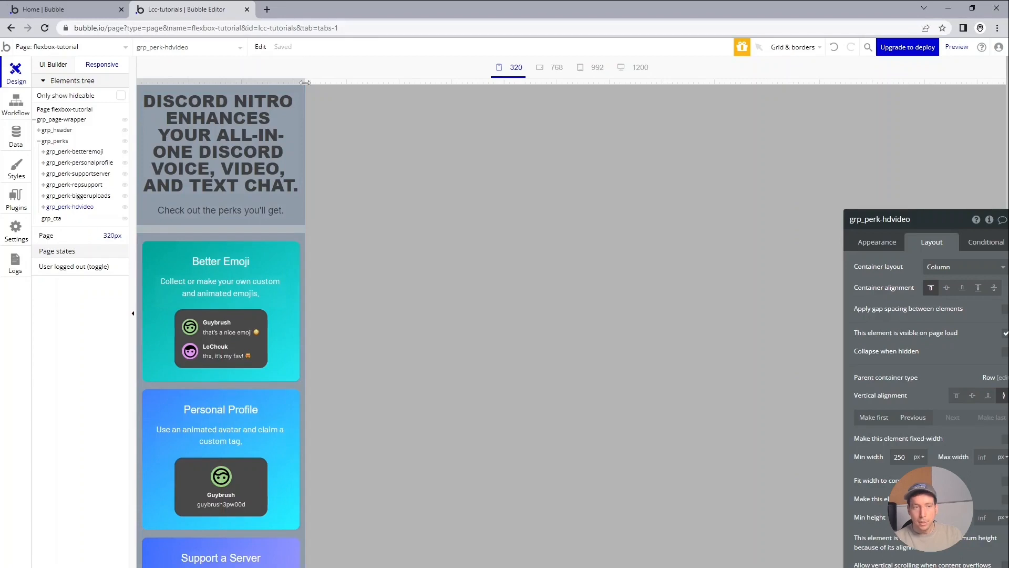
{"action": "left_click_drag", "start_coordinate": [305, 82], "coordinate": [796, 95]}
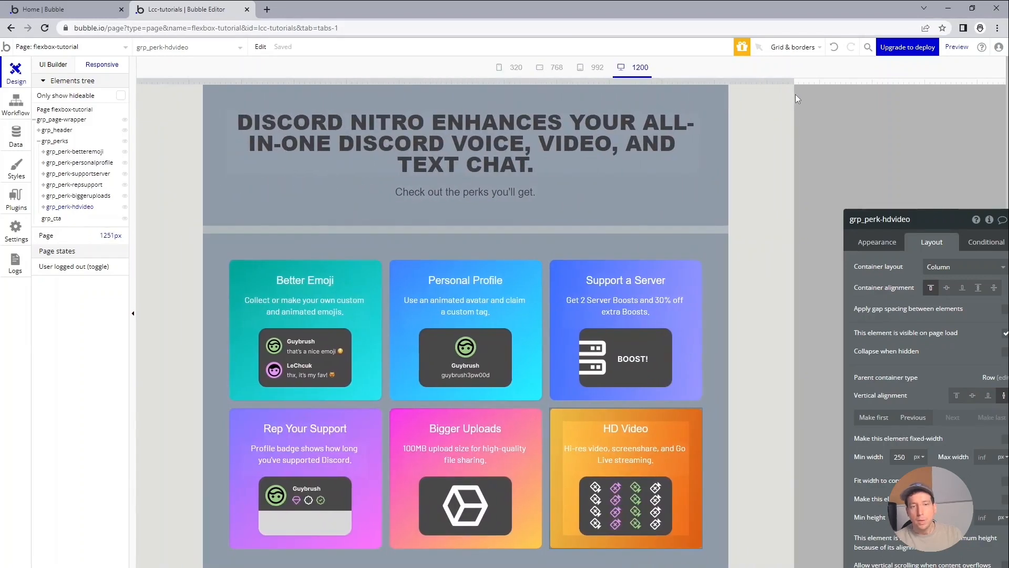
{"action": "scroll", "coordinate": [760, 166], "scroll_direction": "down", "scroll_amount": 3}
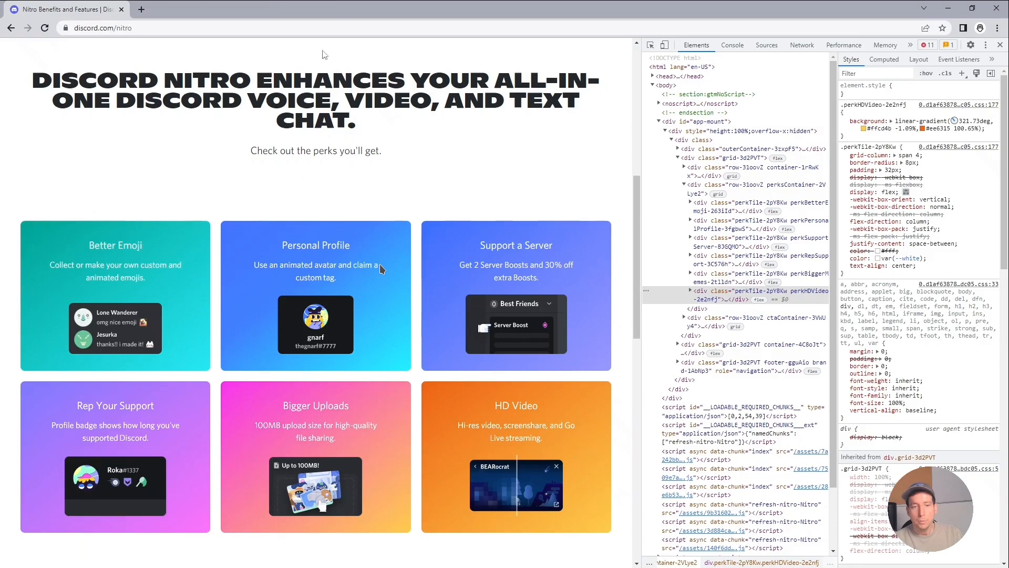
{"action": "scroll", "coordinate": [287, 140], "scroll_direction": "down", "scroll_amount": 6}
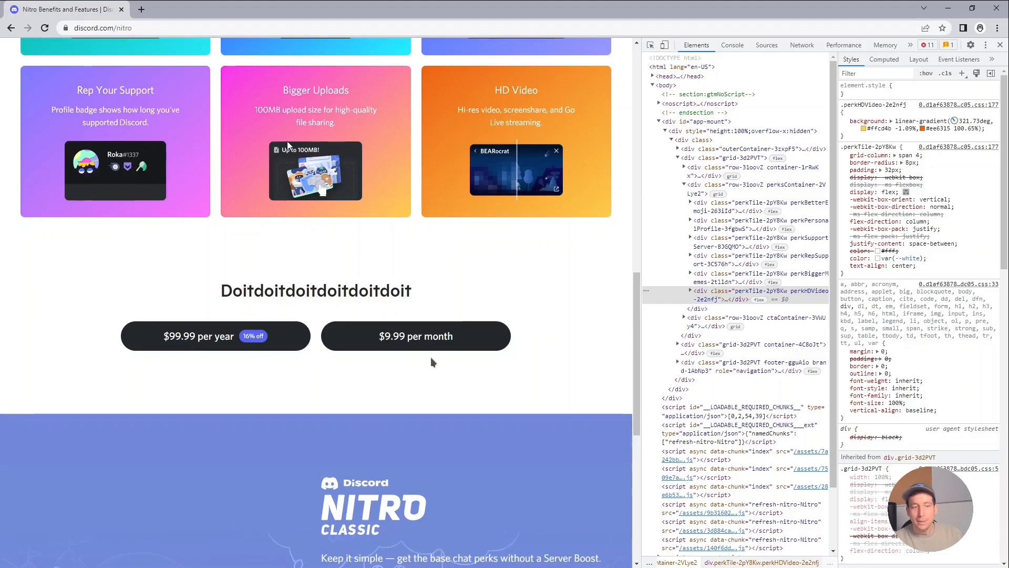
Copy the Doitdoitdoitdoitdoit heading from the Discord Nitro page into a new text element inside grp_cta in the Bubble editor.
{"action": "left_click_drag", "start_coordinate": [473, 365], "coordinate": [495, 223]}
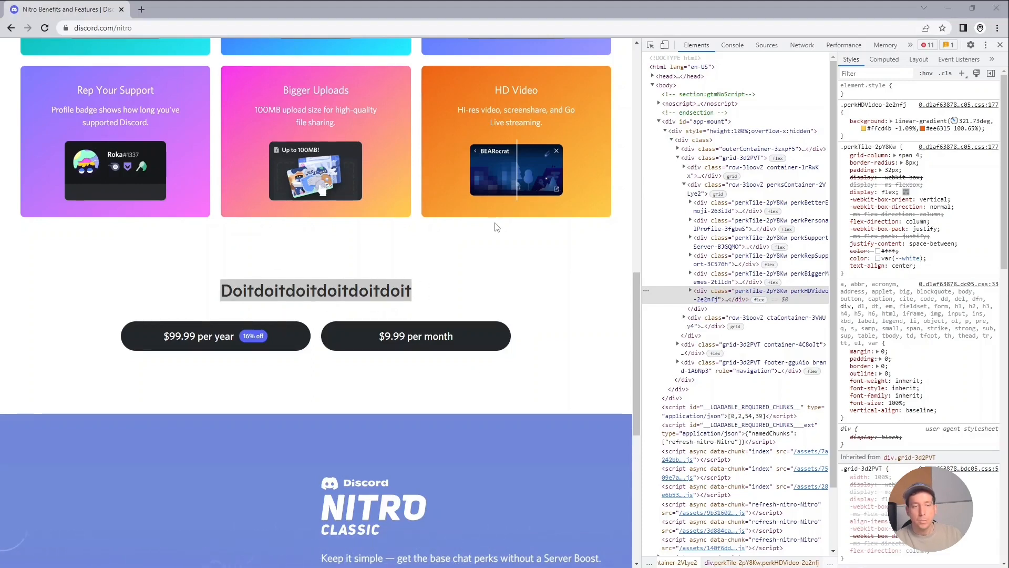
{"action": "key", "text": "alt+Tab"}
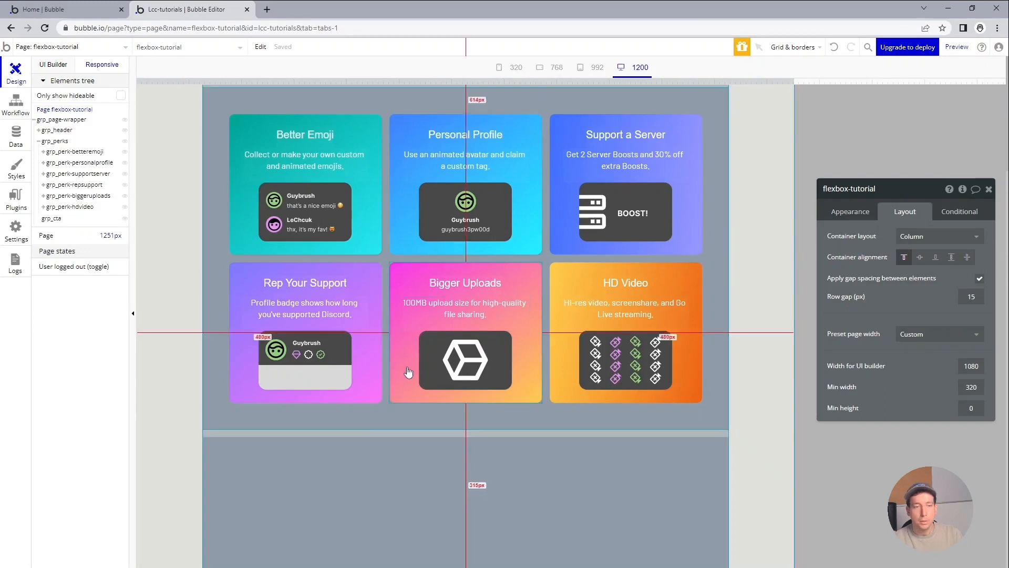
{"action": "left_click", "coordinate": [316, 473]}
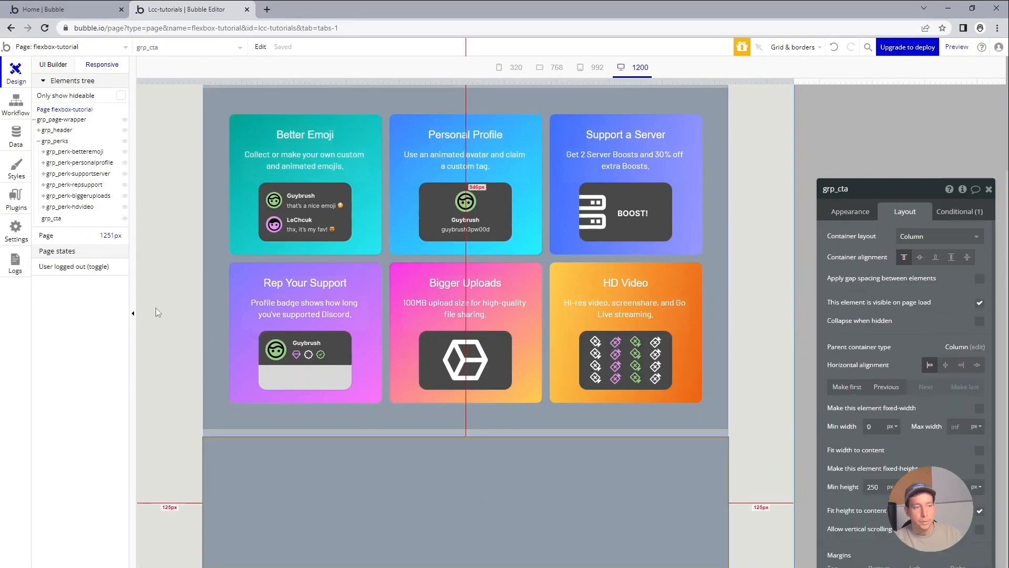
{"action": "left_click", "coordinate": [62, 67]}
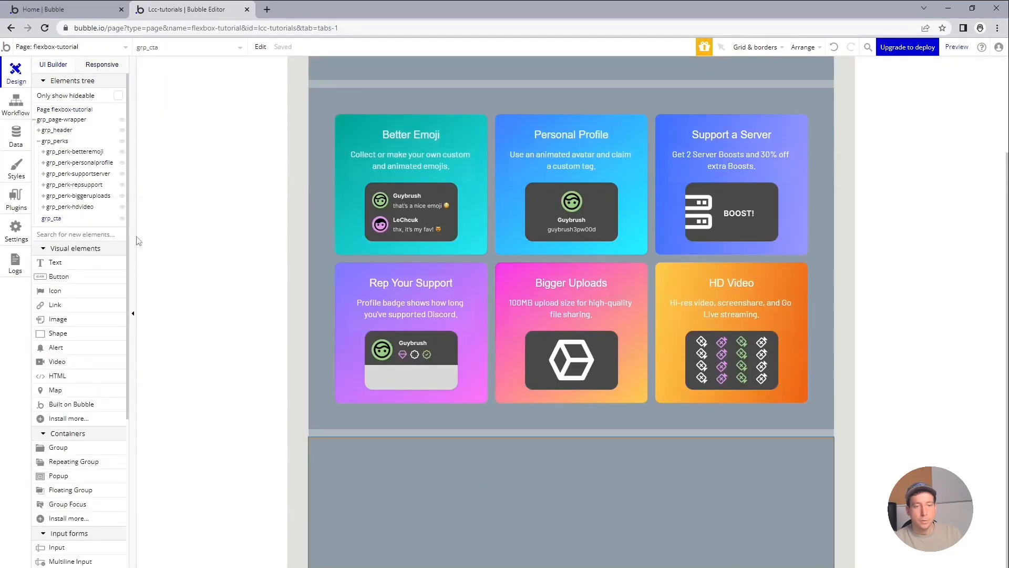
{"action": "left_click", "coordinate": [59, 262]}
{"action": "left_click", "coordinate": [509, 498]}
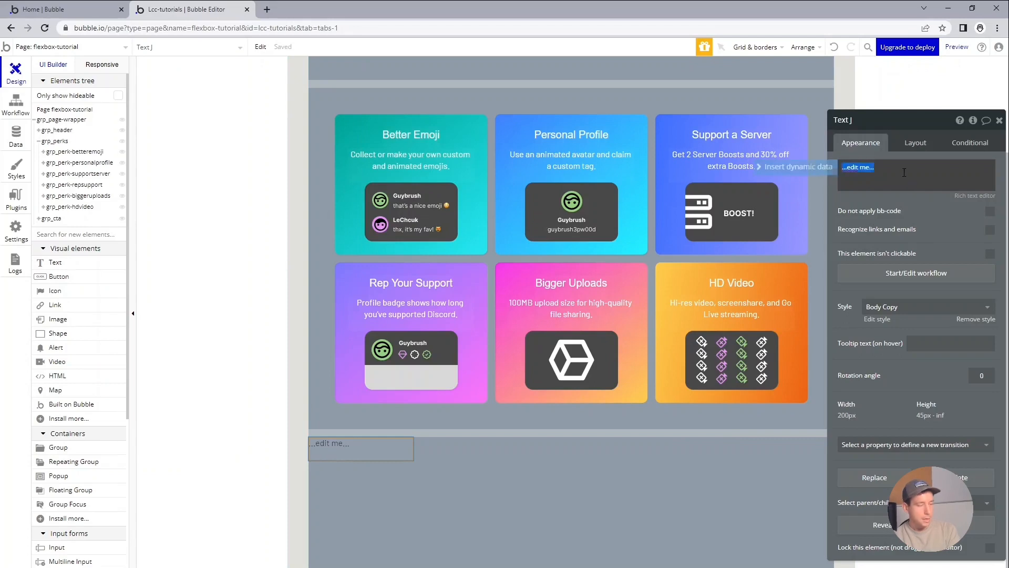
{"action": "type", "text": "Doitdoitdoitdoitdoit"}
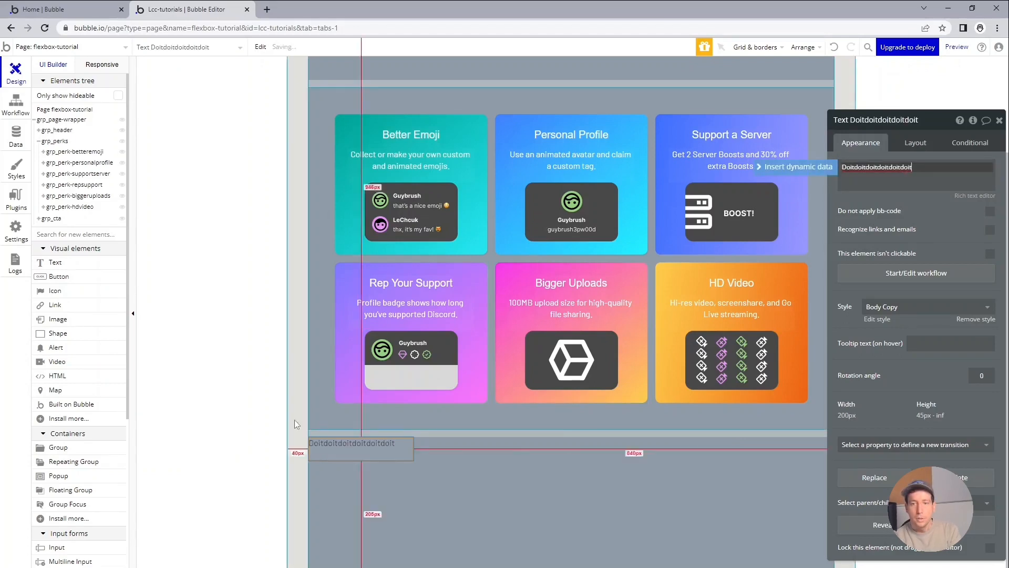
Rename the new heading text element as txt_doitdo.
{"action": "double_click", "coordinate": [913, 122]}
{"action": "left_click_drag", "start_coordinate": [851, 120], "coordinate": [850, 119]}
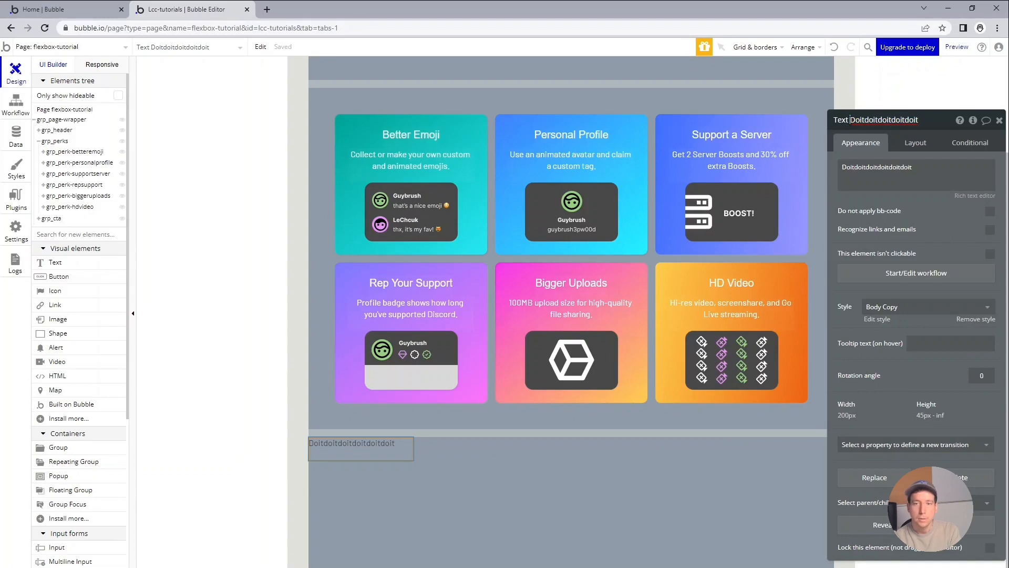
{"action": "key", "text": "ctrl+a"}
{"action": "type", "text": "txt_doitdo"}
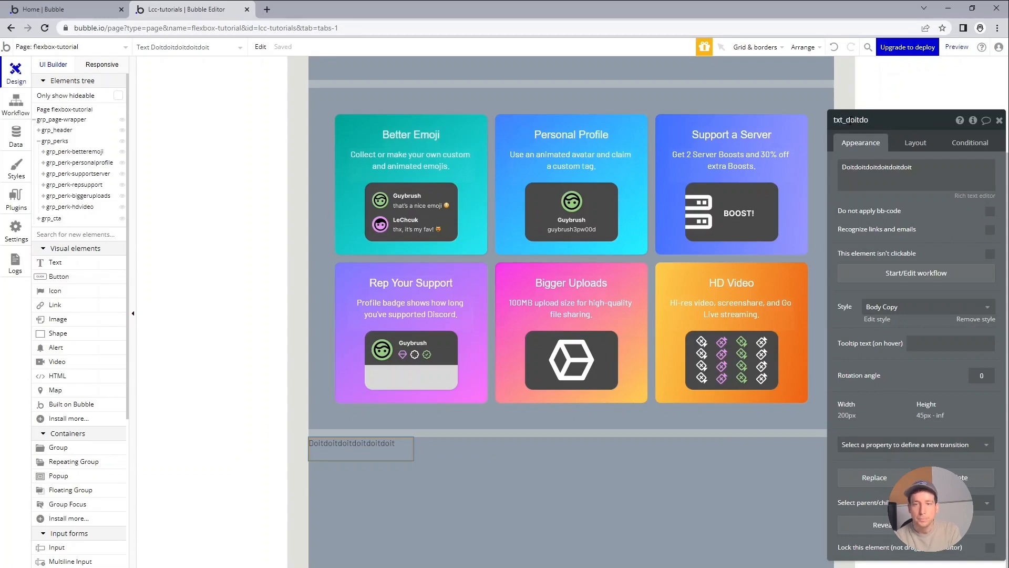
{"action": "key", "text": "Return"}
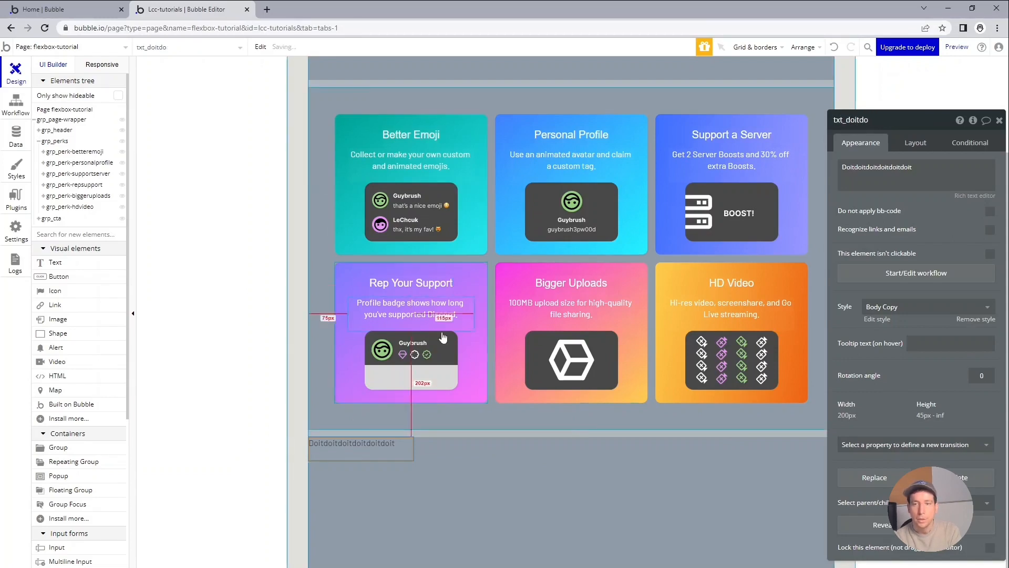
Turn off fixed width for txt_doitdo, with a minimum width of 0 px and its width fitted to the content.
{"action": "left_click", "coordinate": [915, 143]}
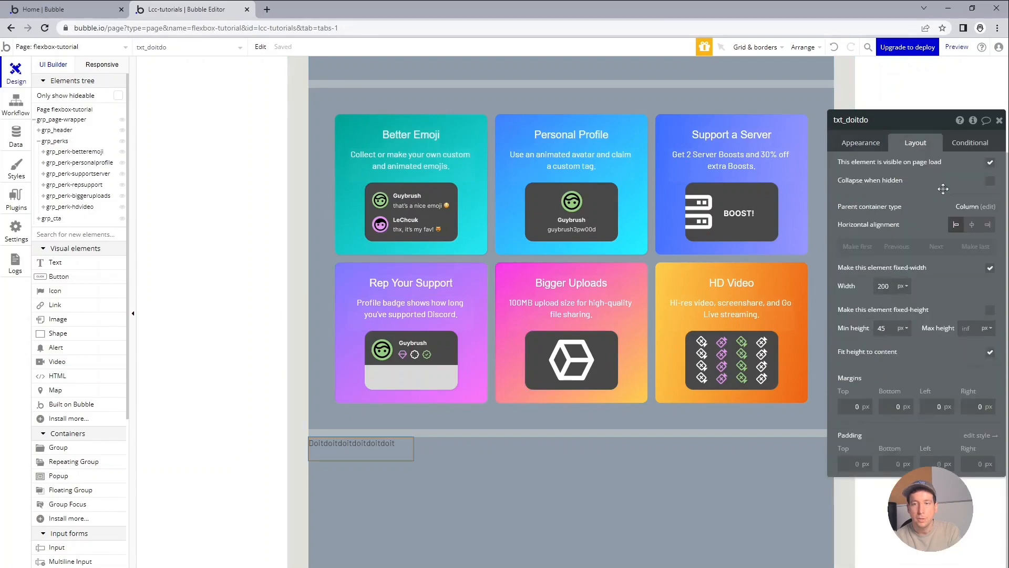
{"action": "left_click", "coordinate": [990, 268]}
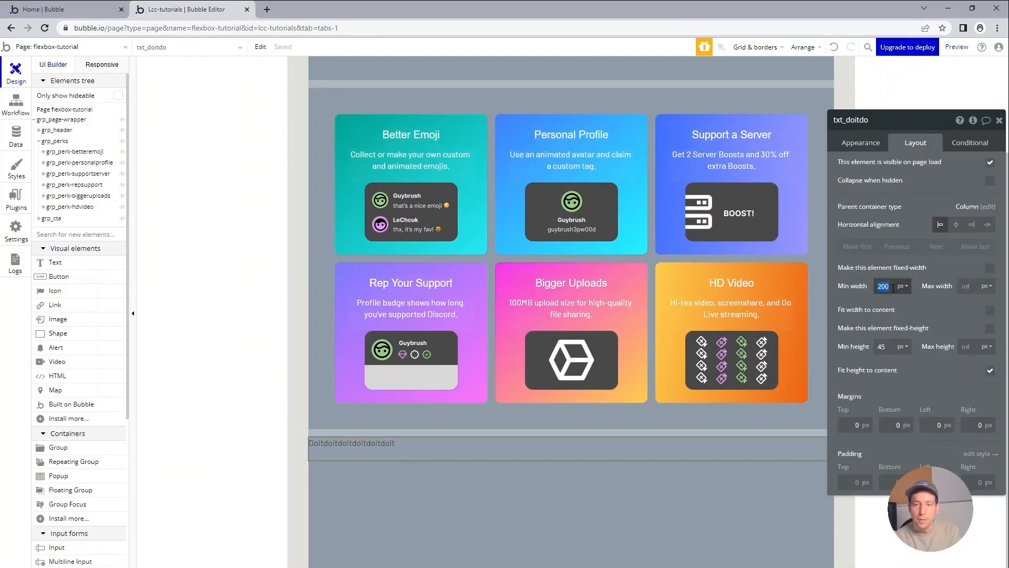
{"action": "type", "text": "0"}
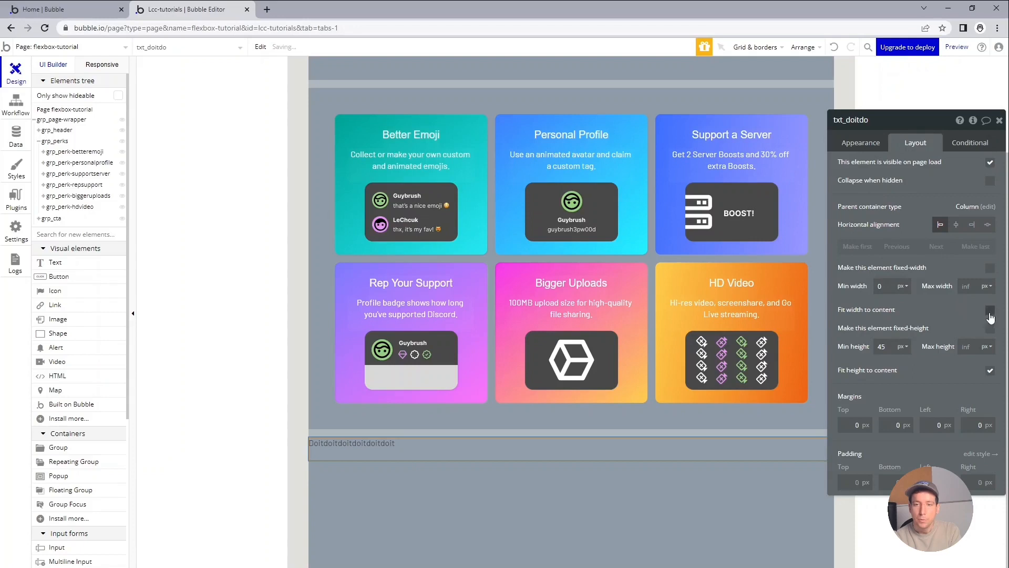
{"action": "left_click", "coordinate": [990, 310]}
Set the minimum height of txt_doitdo to 0 px and centre it horizontally in grp_cta.
{"action": "double_click", "coordinate": [882, 346]}
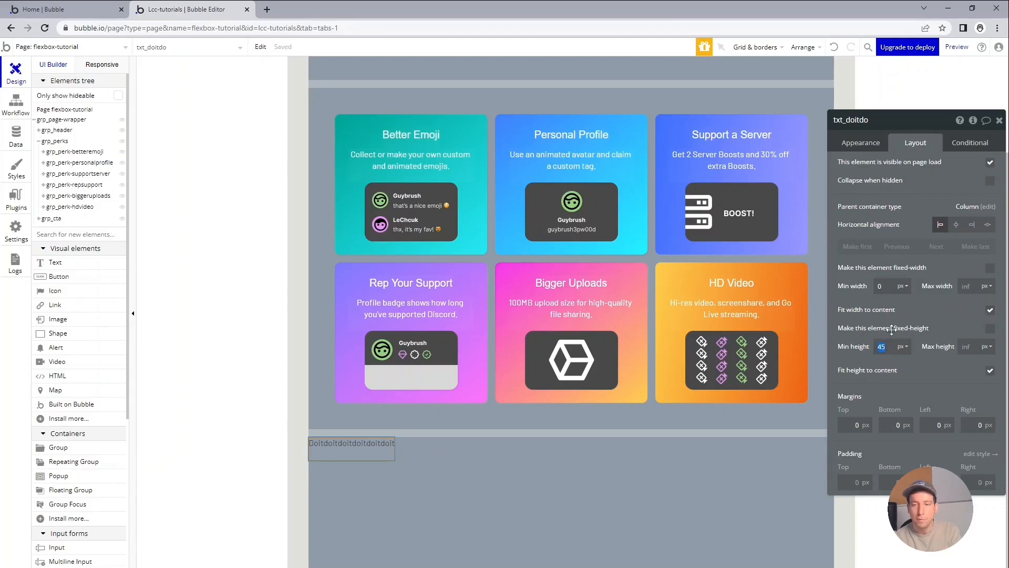
{"action": "type", "text": "0"}
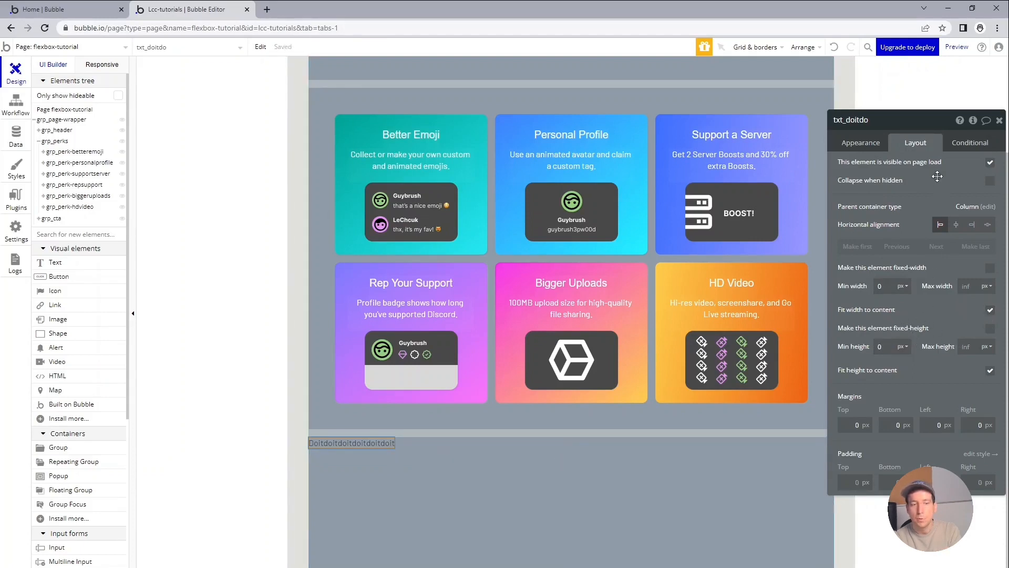
{"action": "left_click", "coordinate": [955, 225]}
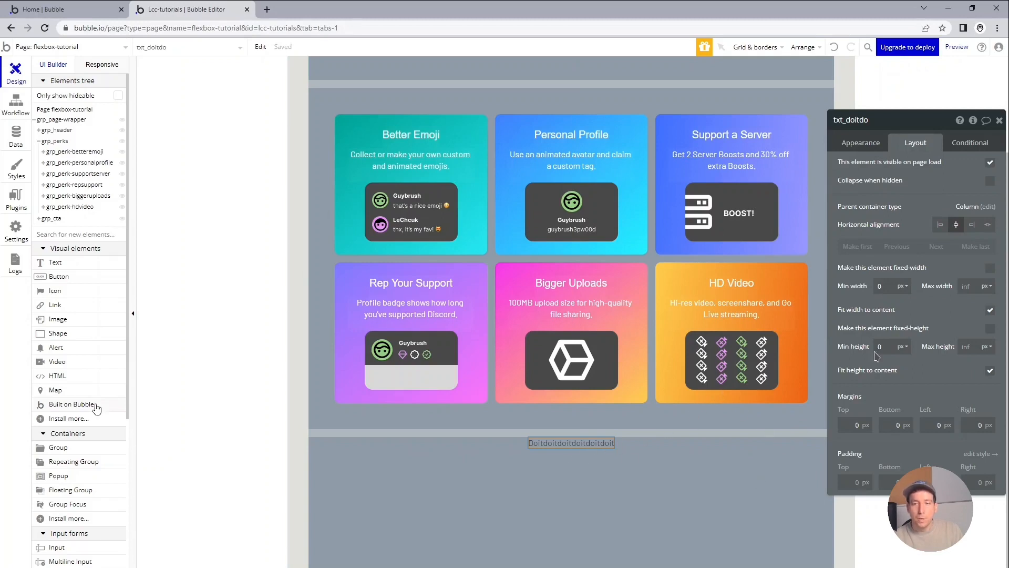
Add a group below the heading in grp_cta and apply the Custom Group style to it.
{"action": "left_click", "coordinate": [57, 450]}
{"action": "left_click", "coordinate": [558, 488]}
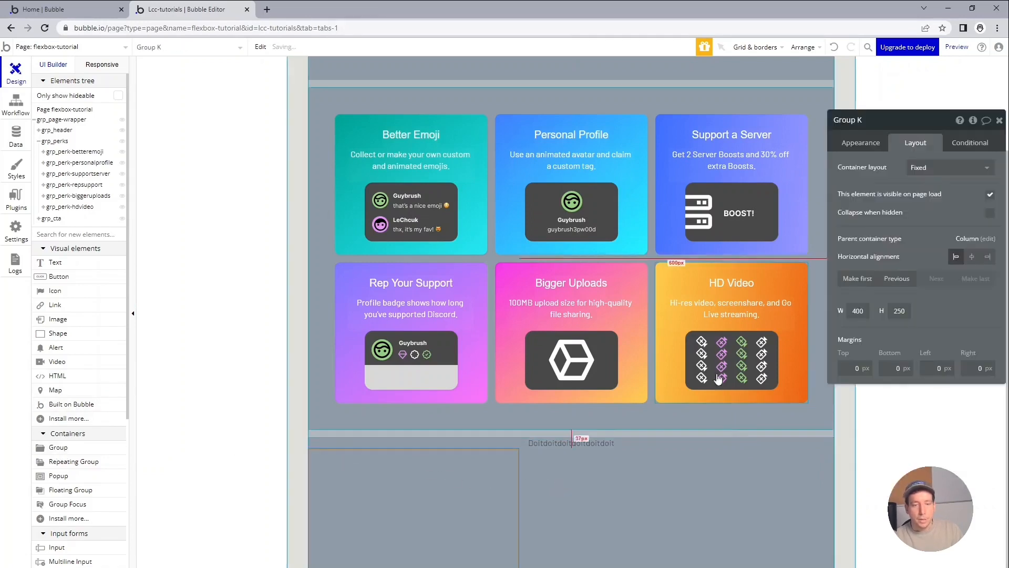
{"action": "left_click", "coordinate": [860, 143]}
{"action": "left_click", "coordinate": [933, 268]}
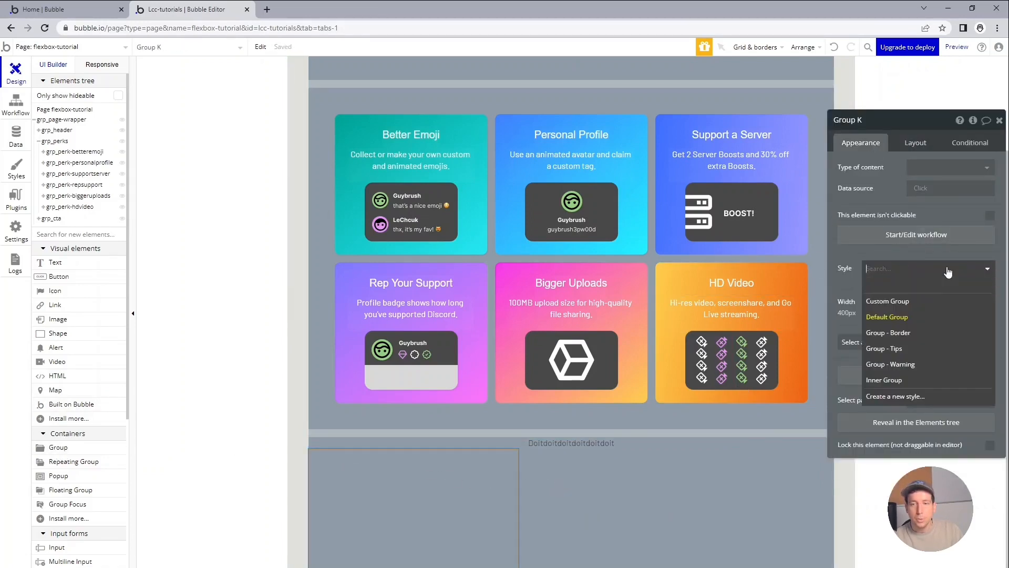
{"action": "left_click", "coordinate": [923, 298]}
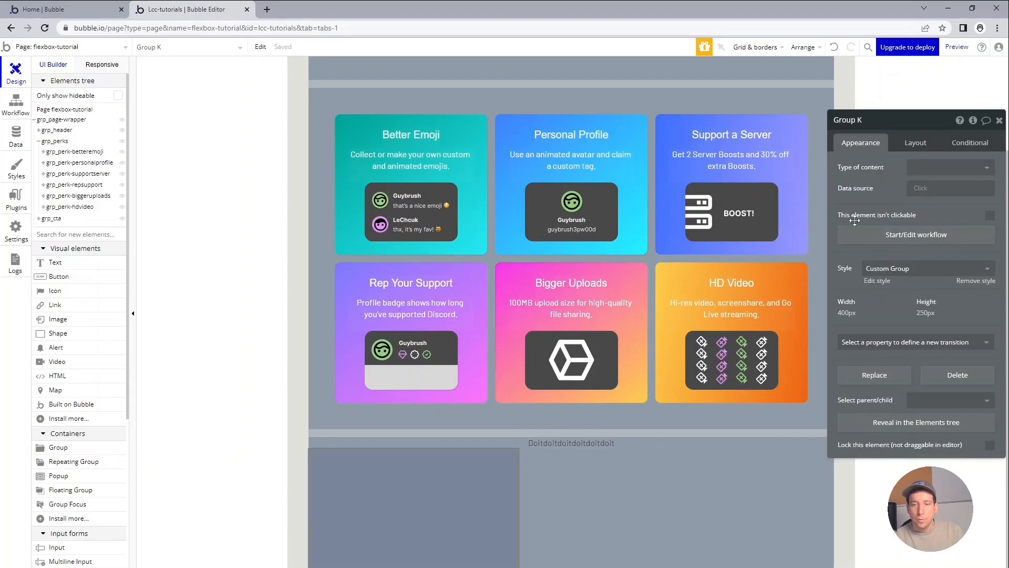
Give the new group a Row container layout and a non-fixed width with a minimum of 0 px.
{"action": "left_click", "coordinate": [908, 140]}
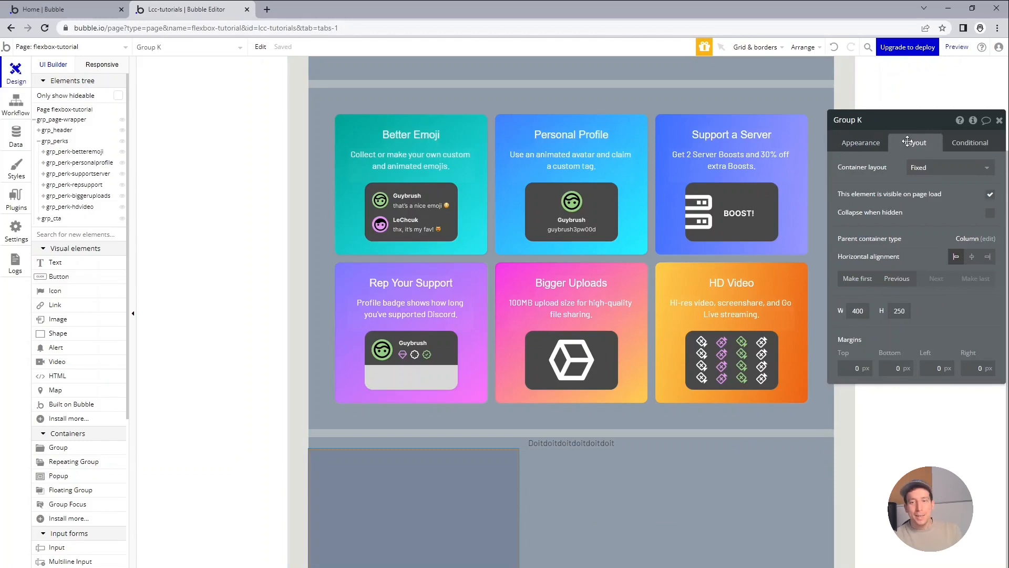
{"action": "left_click", "coordinate": [946, 167]}
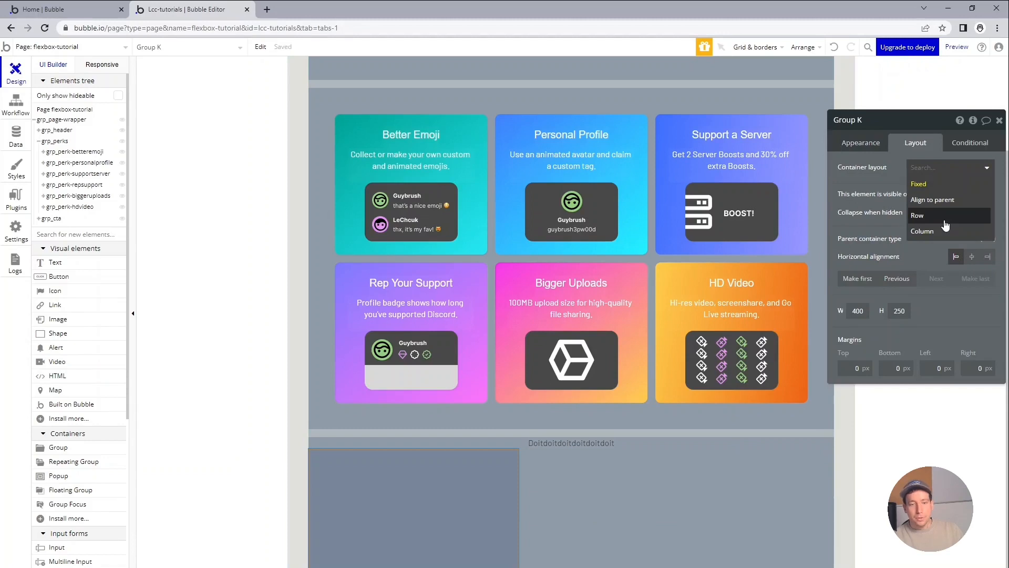
{"action": "left_click", "coordinate": [944, 215]}
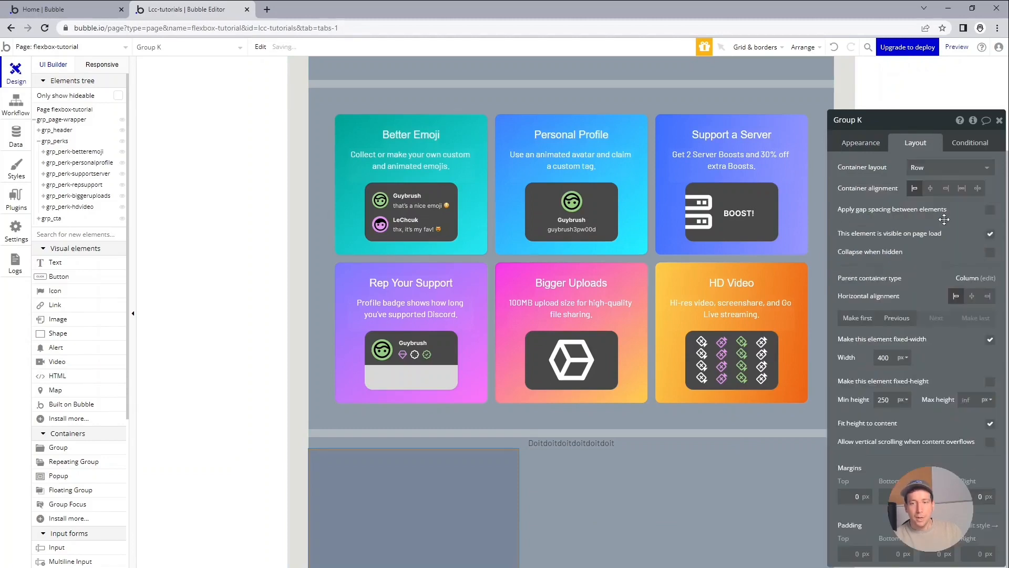
{"action": "left_click", "coordinate": [990, 339]}
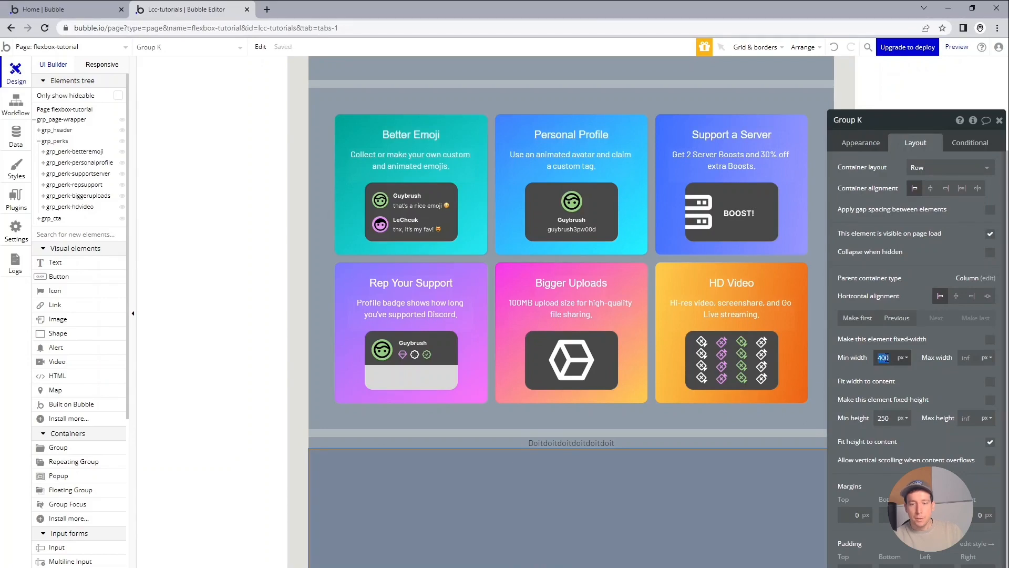
{"action": "type", "text": "0"}
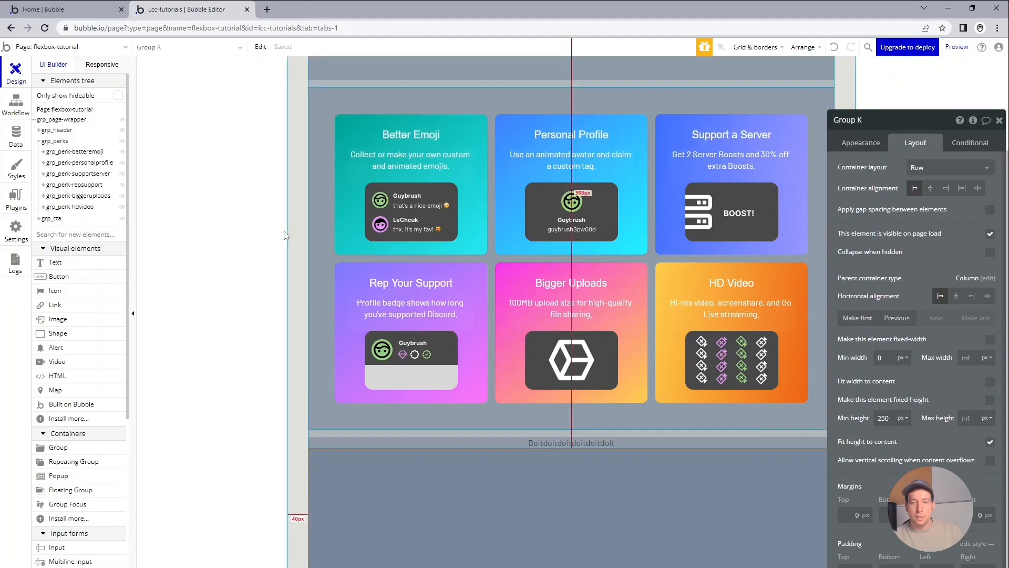
Nest another group inside the row group below the heading and give it the Custom Group style.
{"action": "left_click", "coordinate": [56, 451]}
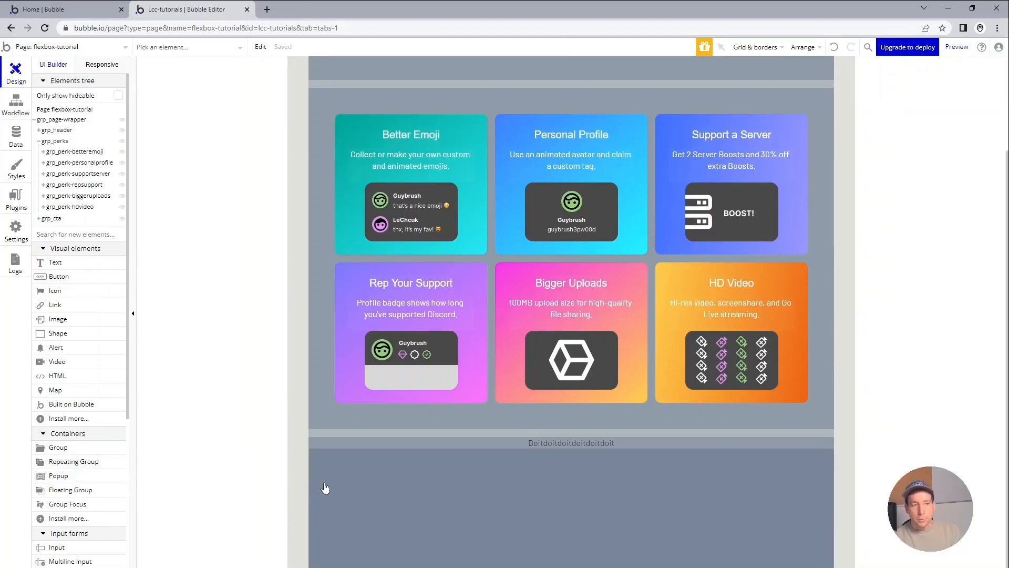
{"action": "left_click", "coordinate": [417, 490]}
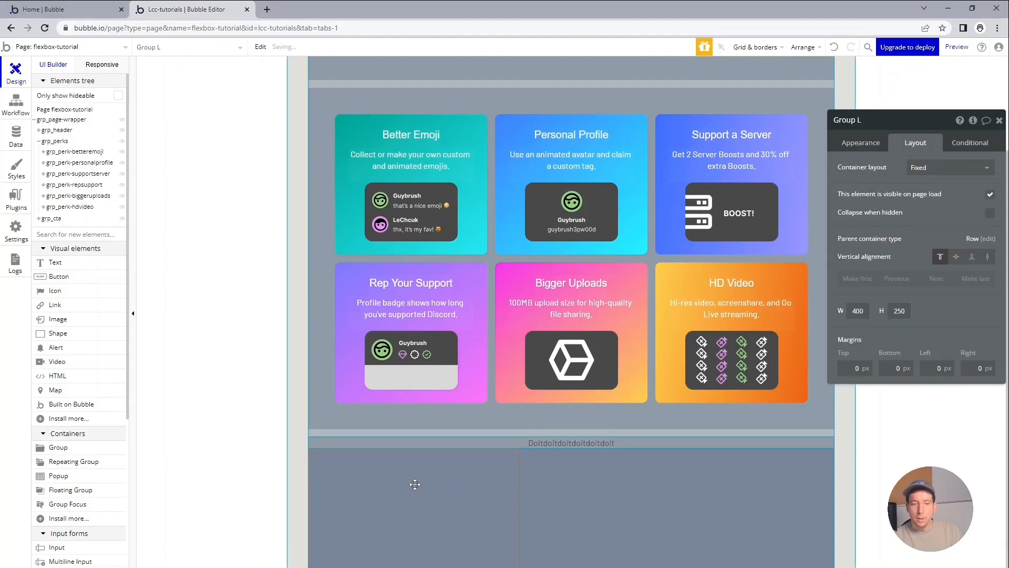
{"action": "left_click", "coordinate": [865, 143]}
{"action": "left_click", "coordinate": [938, 272]}
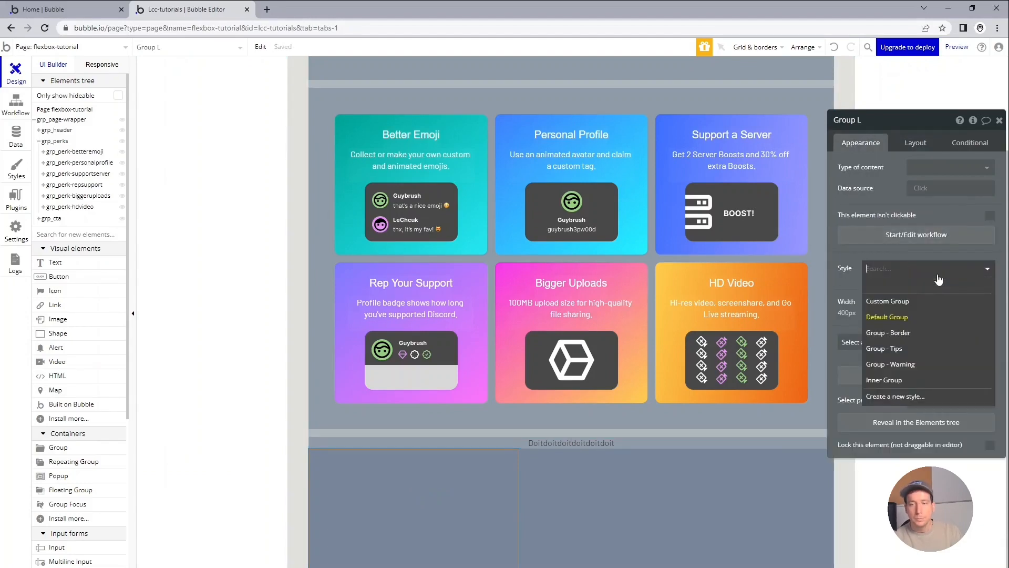
{"action": "left_click", "coordinate": [926, 302]}
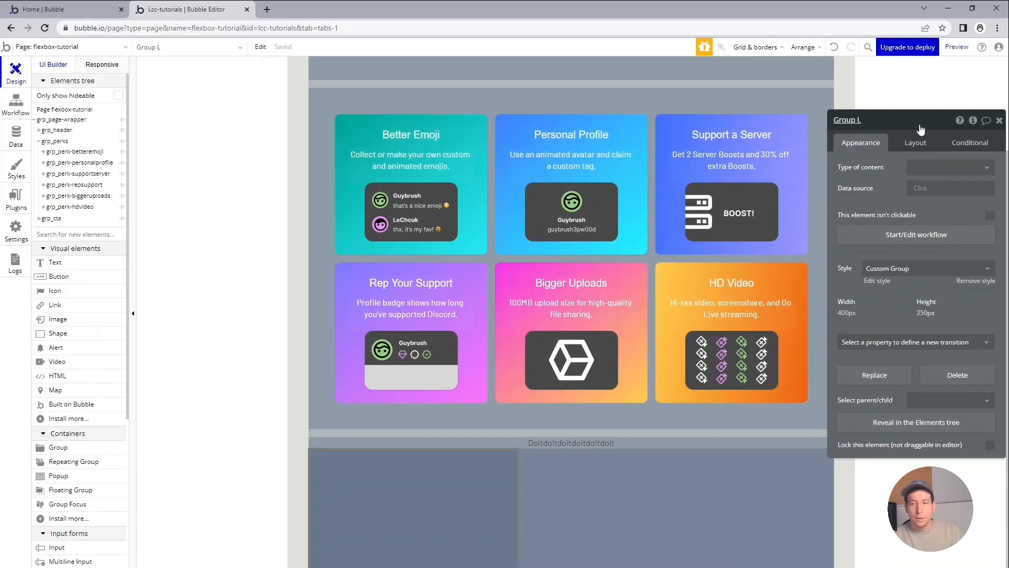
Give the nested group below the heading a Row container layout and a minimum height of 50 px.
{"action": "left_click", "coordinate": [921, 148]}
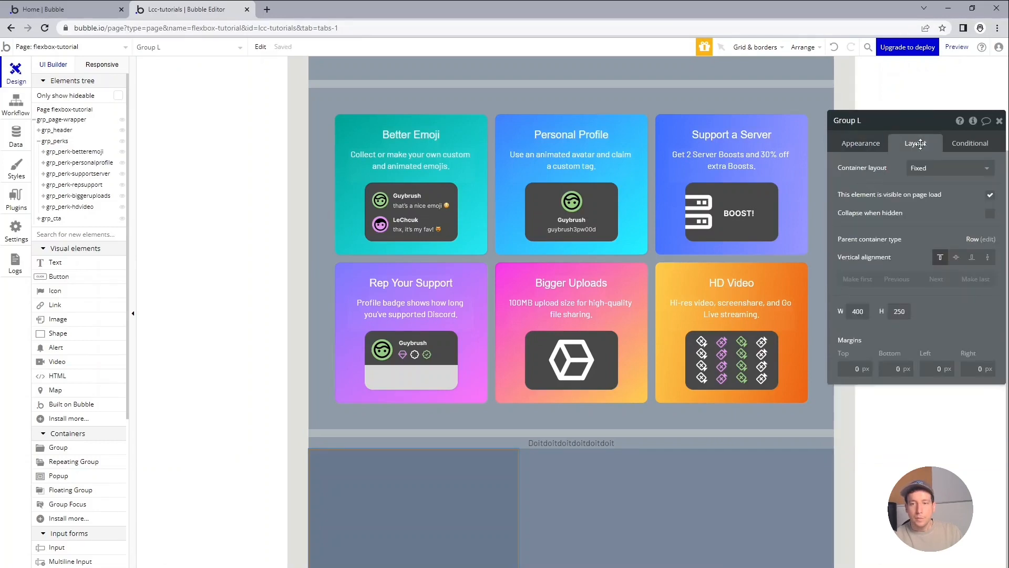
{"action": "left_click", "coordinate": [943, 167]}
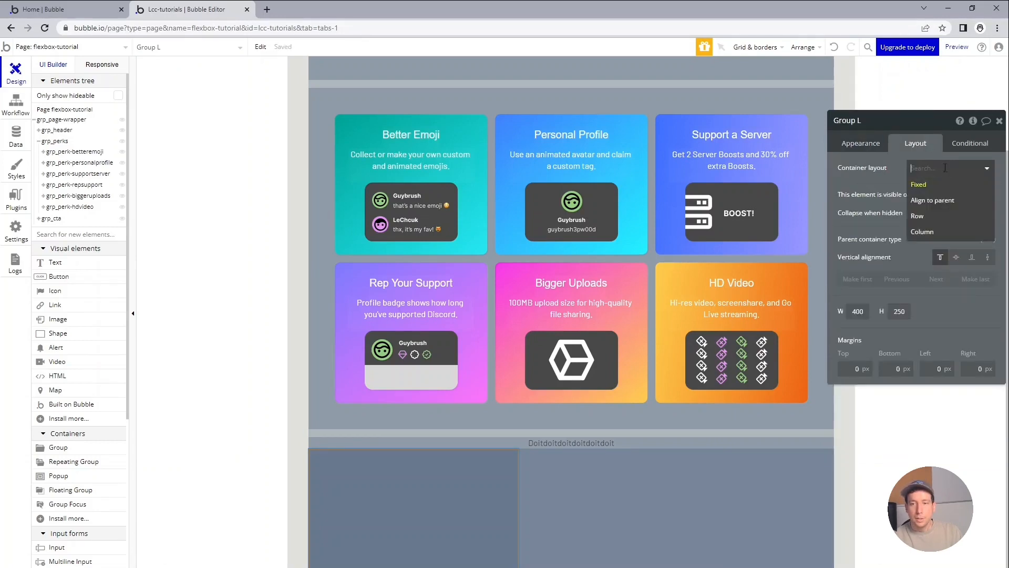
{"action": "left_click", "coordinate": [946, 218]}
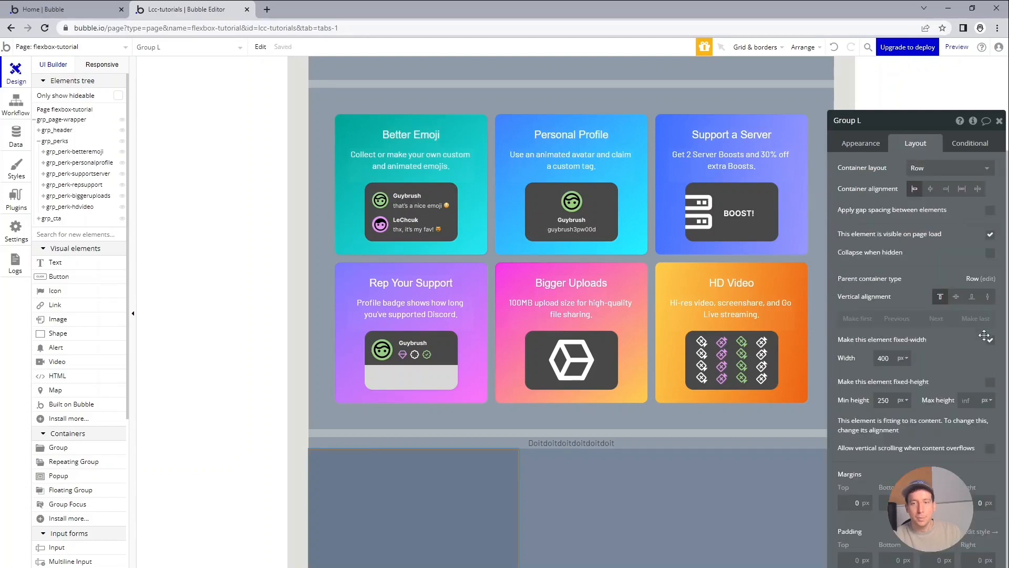
{"action": "left_click", "coordinate": [896, 403]}
{"action": "type", "text": "50"}
{"action": "key", "text": "Tab"}
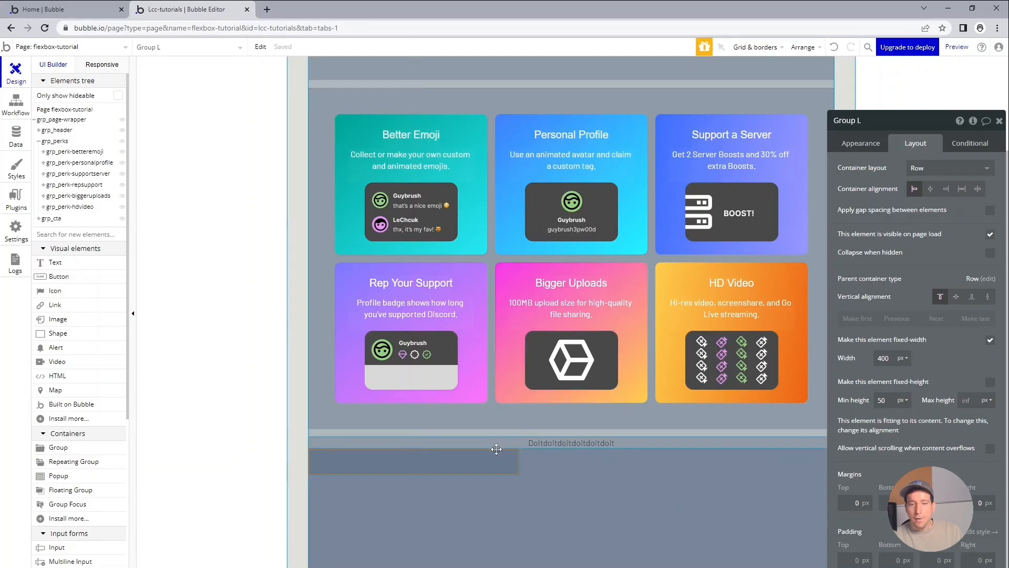
Duplicate the 50 px high nested group inside the row group below the heading.
{"action": "key", "text": "ctrl+c"}
{"action": "left_click", "coordinate": [564, 489]}
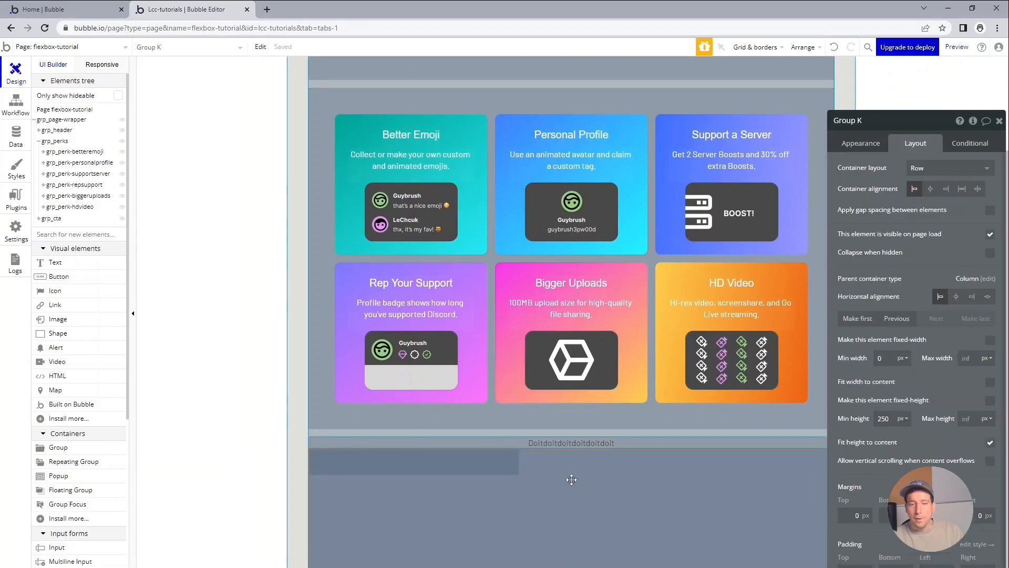
{"action": "key", "text": "ctrl+v"}
Try the Column container layout on the group holding the two nested groups, and return it to Row.
{"action": "left_click", "coordinate": [565, 491]}
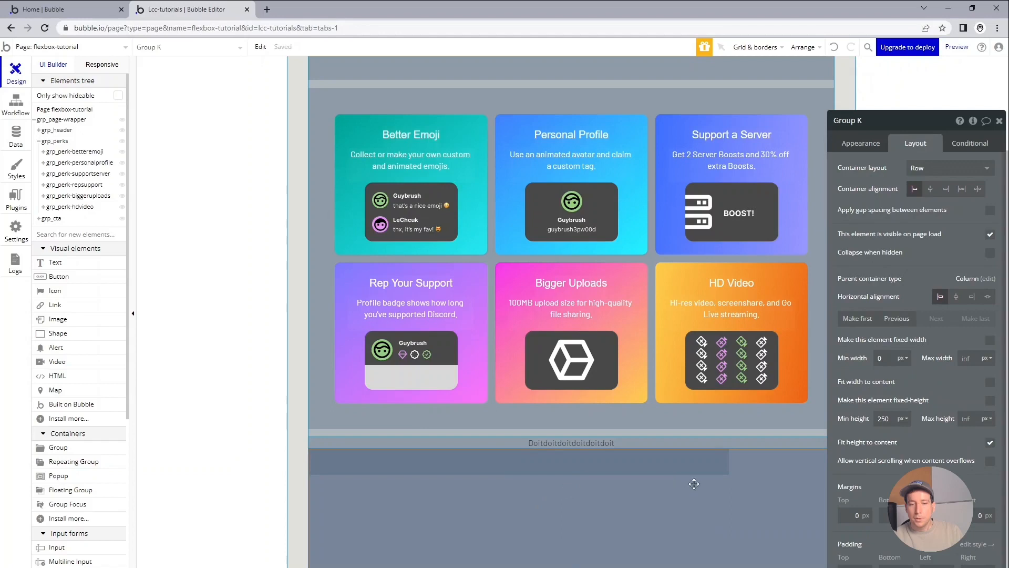
{"action": "left_click", "coordinate": [929, 164]}
{"action": "left_click", "coordinate": [941, 231]}
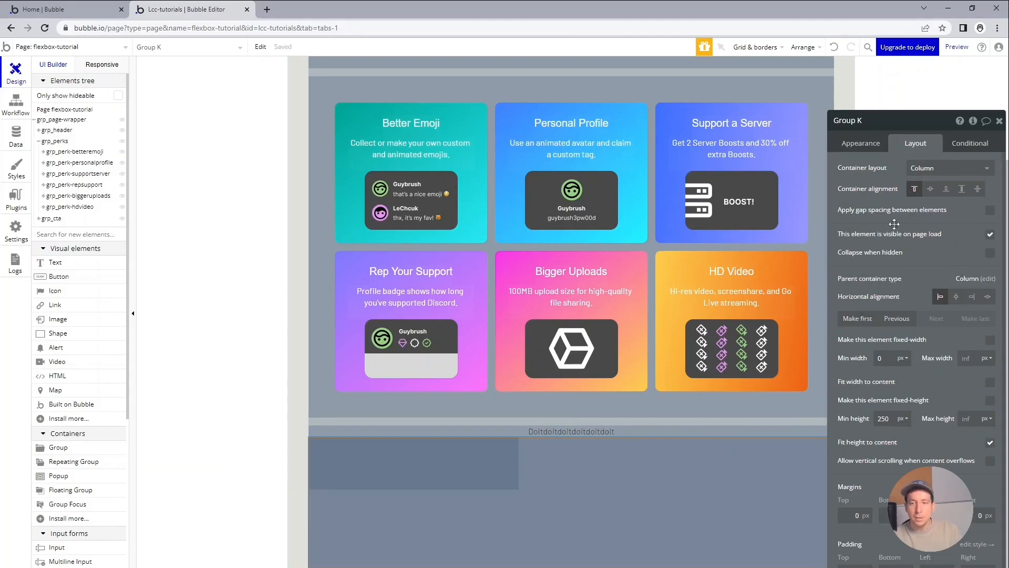
{"action": "left_click", "coordinate": [946, 168]}
{"action": "left_click", "coordinate": [946, 216]}
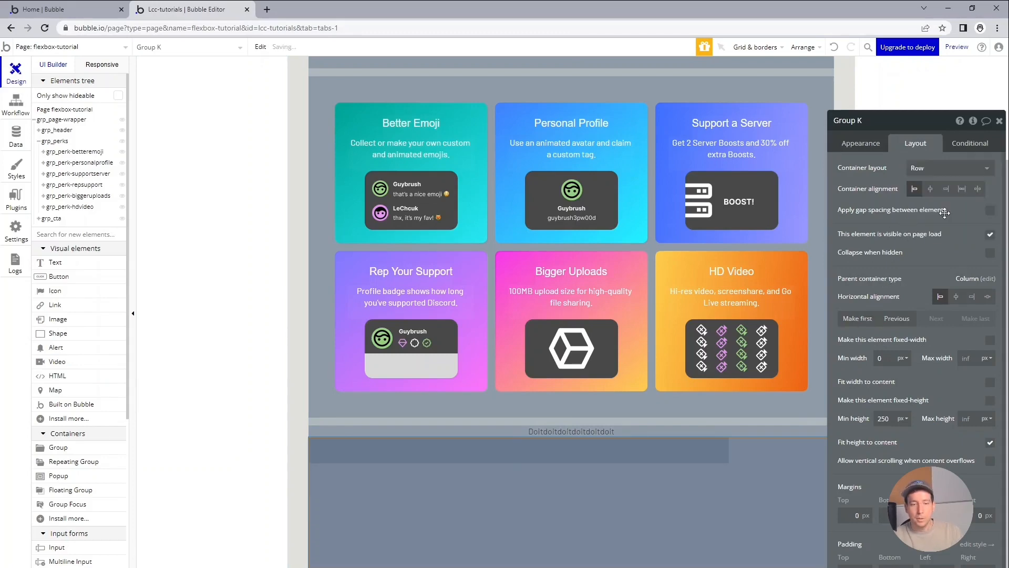
Switch to the Discord Nitro page and inspect the font weight of the call-to-action heading.
{"action": "key", "text": "alt+Tab"}
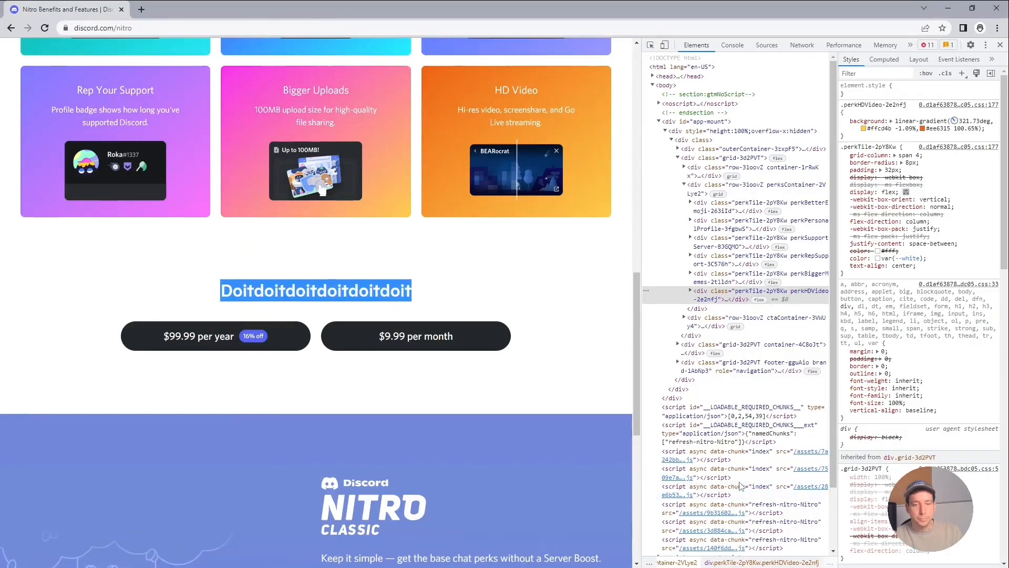
{"action": "left_click", "coordinate": [650, 45]}
{"action": "left_click", "coordinate": [347, 299]}
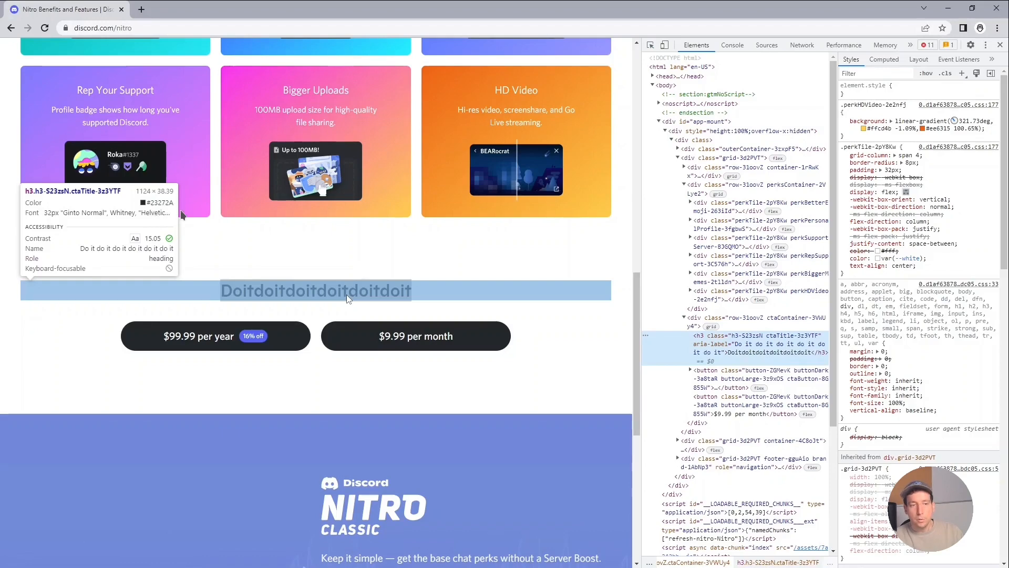
{"action": "left_click", "coordinate": [347, 298]}
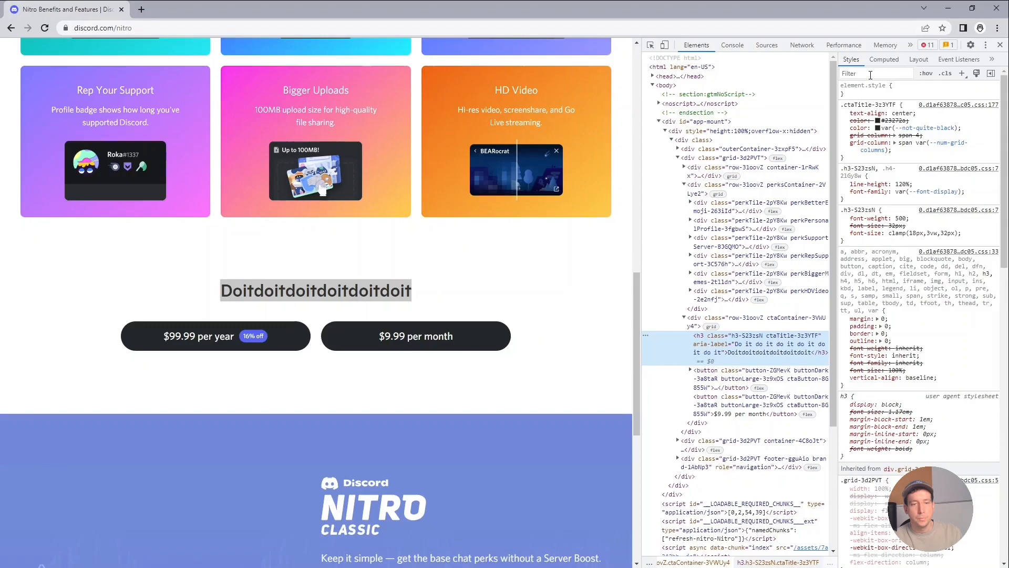
{"action": "left_click", "coordinate": [871, 74]}
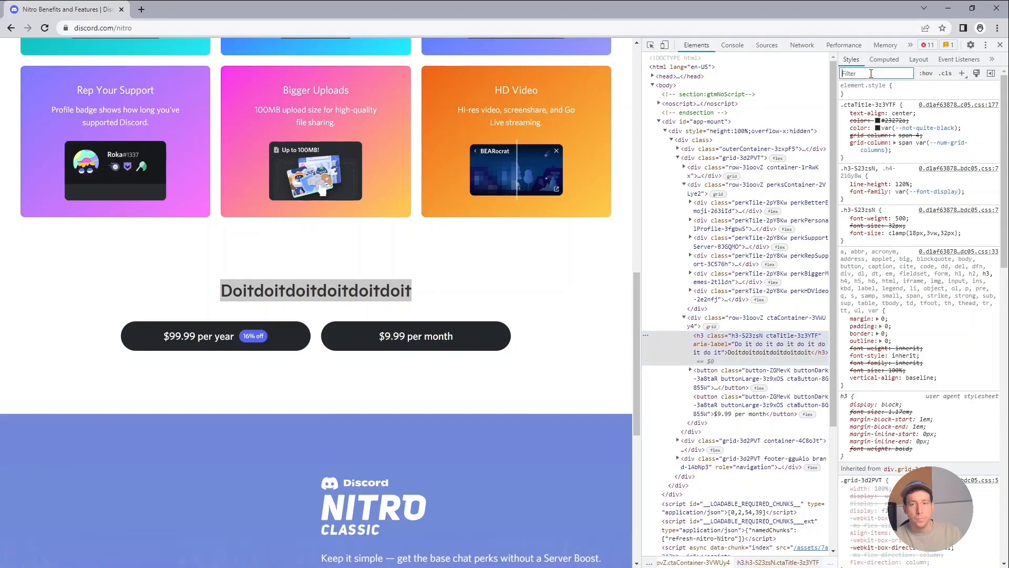
{"action": "type", "text": "we"}
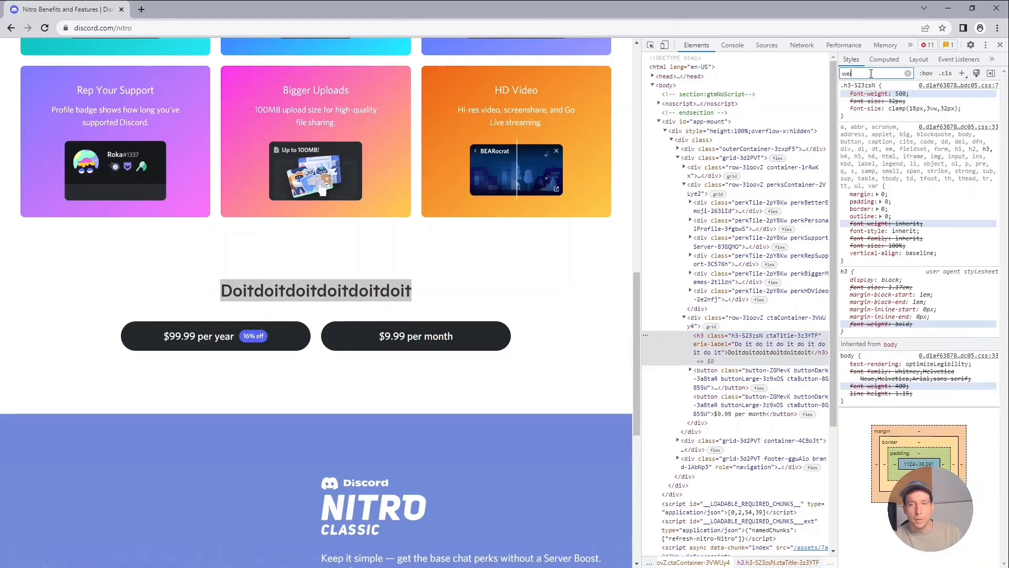
Switch back to Bubble, detach the Body Copy style from the heading txt_doitdo and set its font to Arial.
{"action": "key", "text": "alt+Tab"}
{"action": "left_click", "coordinate": [574, 431]}
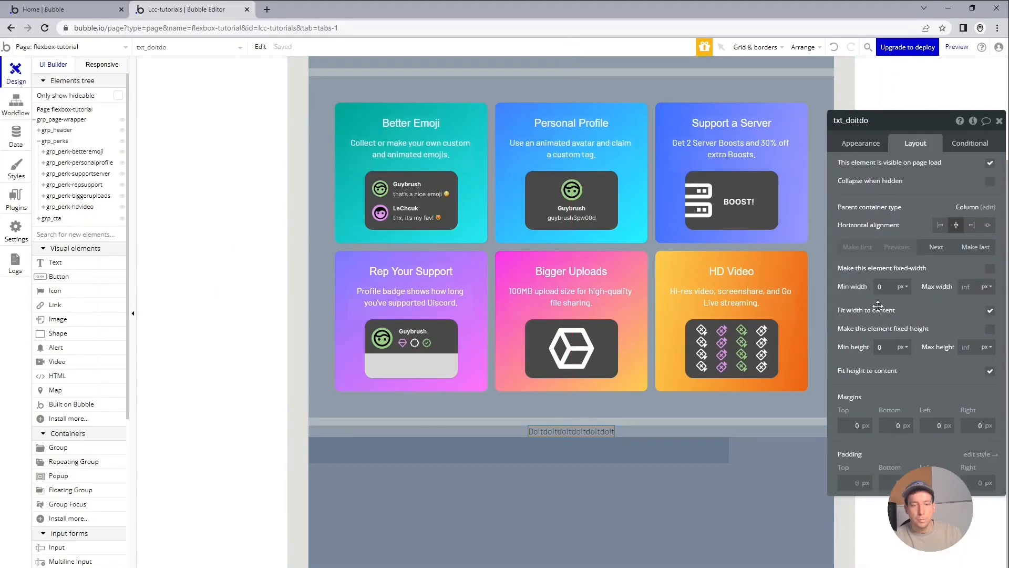
{"action": "left_click", "coordinate": [869, 148]}
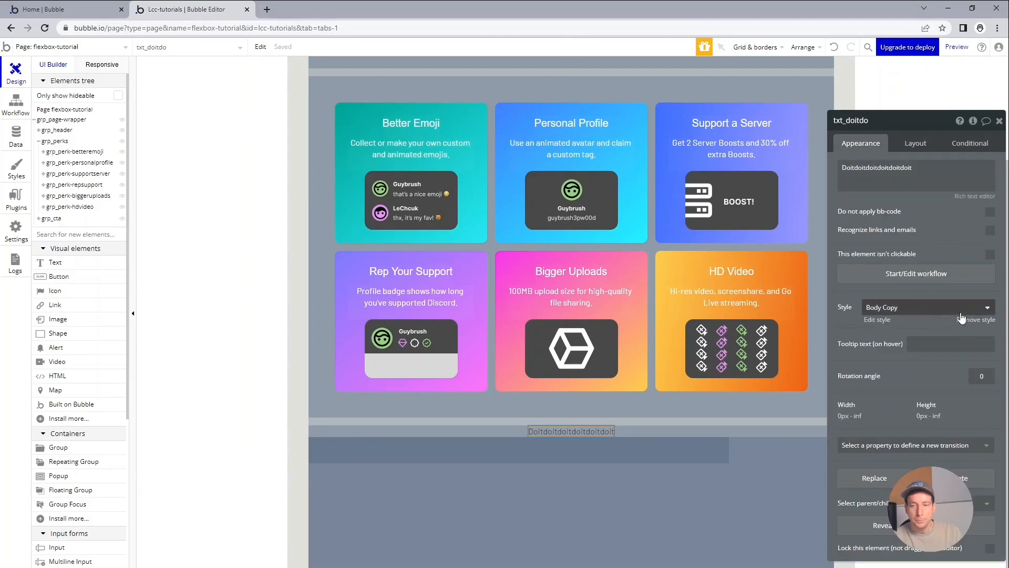
{"action": "left_click", "coordinate": [965, 325]}
{"action": "left_click", "coordinate": [929, 361]}
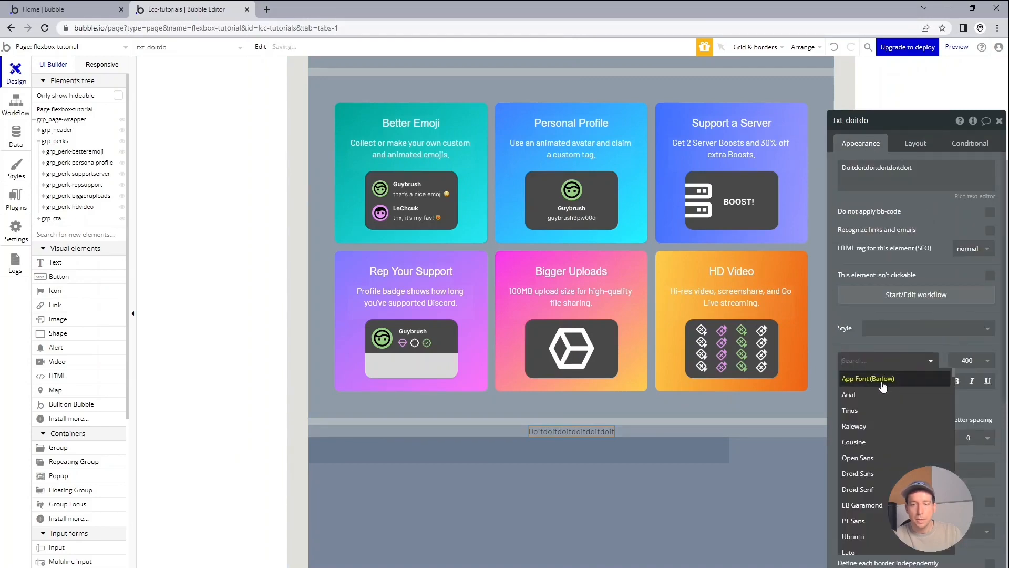
{"action": "left_click", "coordinate": [871, 396]}
Set the heading's font weight to 500 (Medium) and its size to 32px.
{"action": "left_click", "coordinate": [969, 360]}
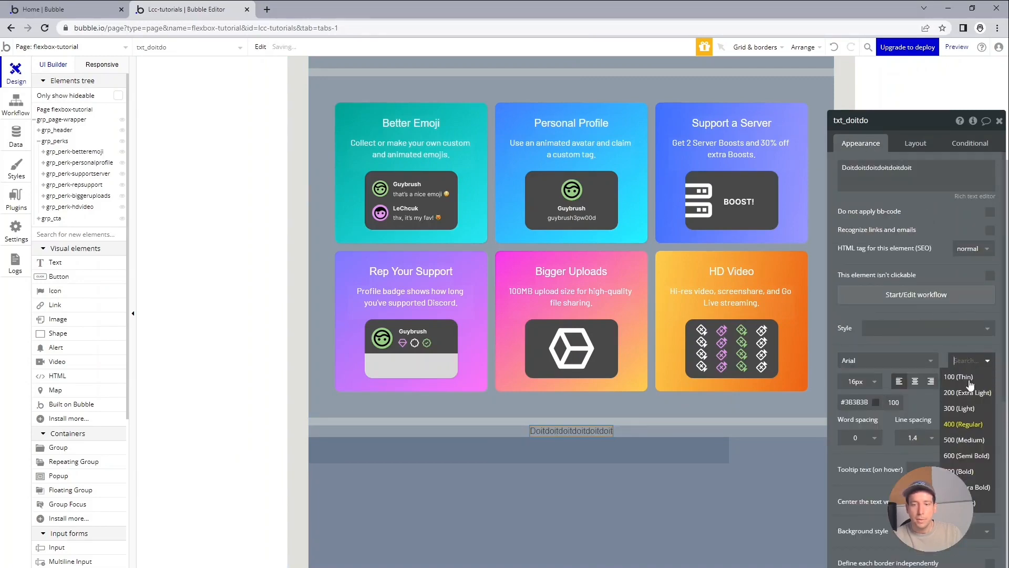
{"action": "left_click", "coordinate": [969, 439]}
{"action": "left_click", "coordinate": [855, 386]}
{"action": "type", "text": "32"}
{"action": "key", "text": "Return"}
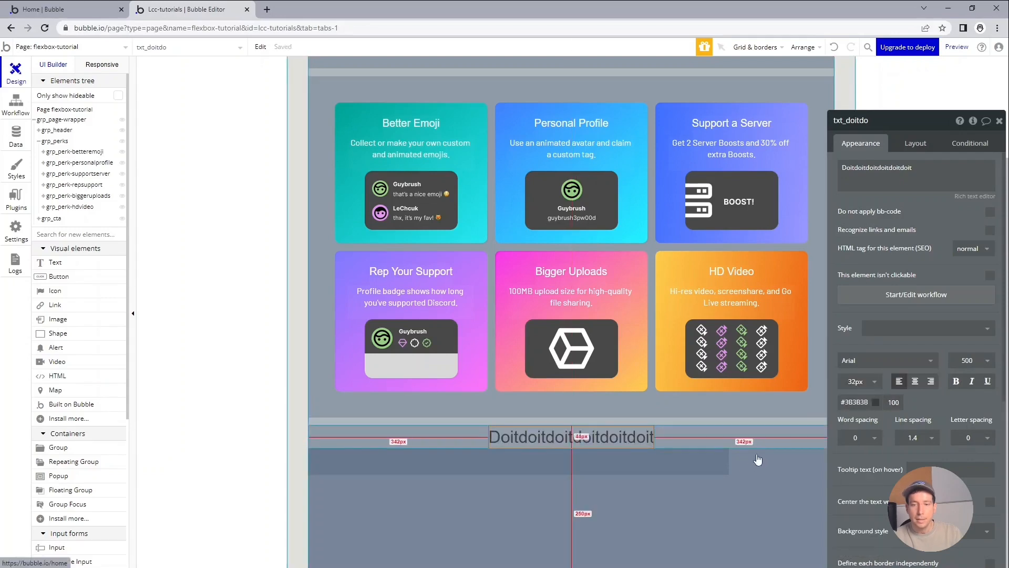
Compare with the Discord Nitro page's button row and centre the container alignment of grp_buttons in Bubble.
{"action": "scroll", "coordinate": [760, 439], "scroll_direction": "down", "scroll_amount": 1}
{"action": "left_click", "coordinate": [783, 459]}
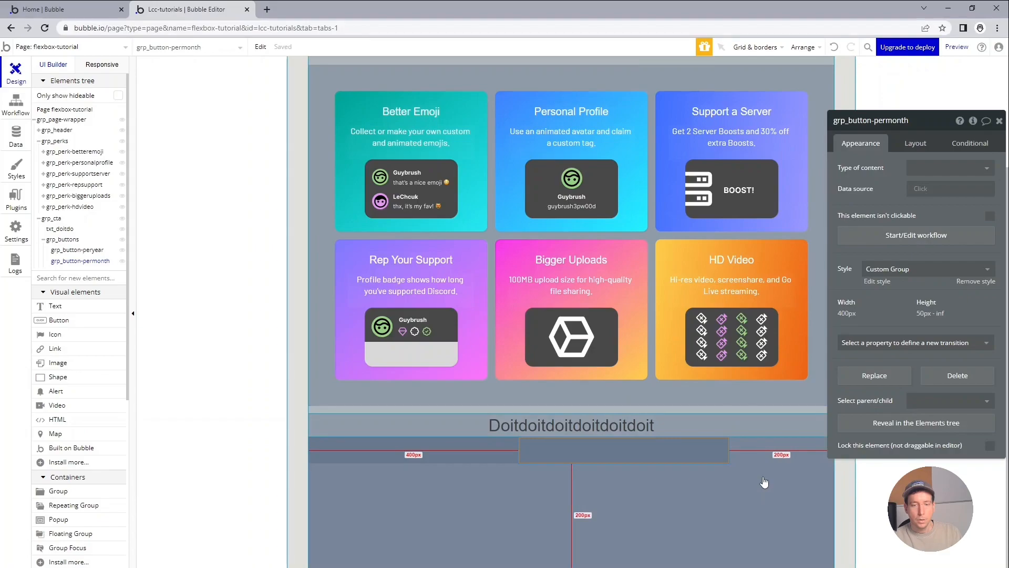
{"action": "key", "text": "alt+Tab"}
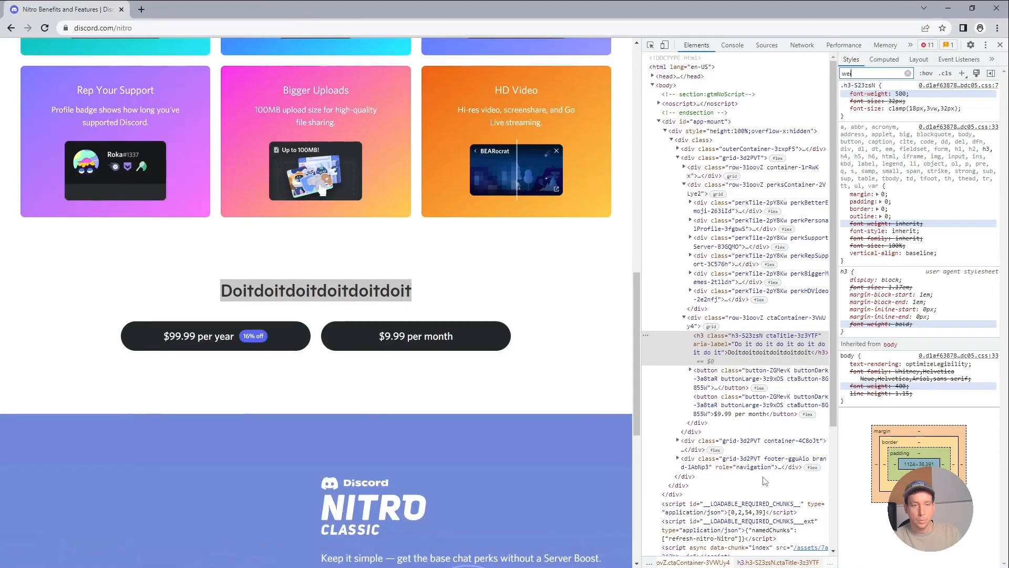
{"action": "key", "text": "alt+Tab"}
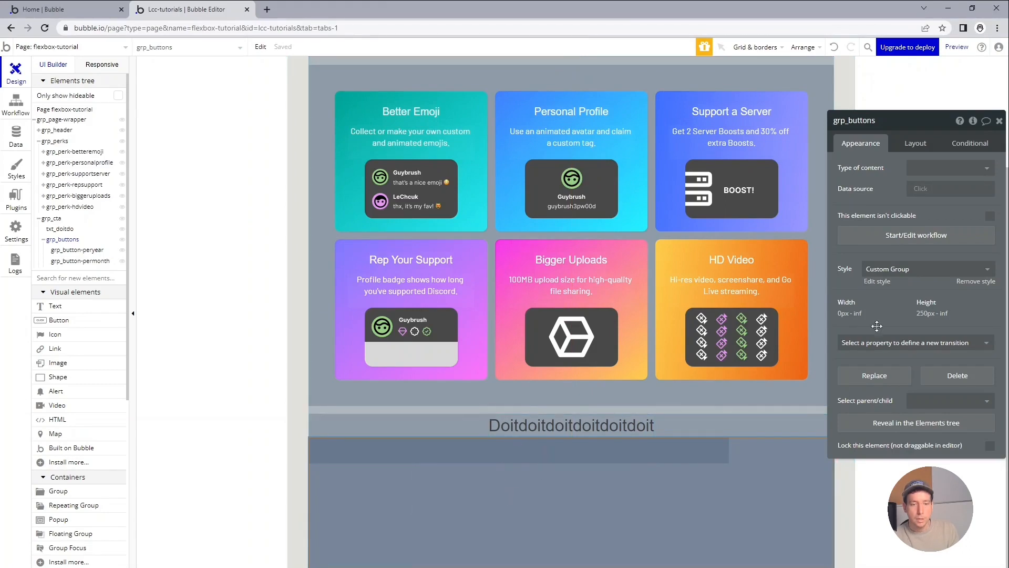
{"action": "left_click", "coordinate": [917, 141]}
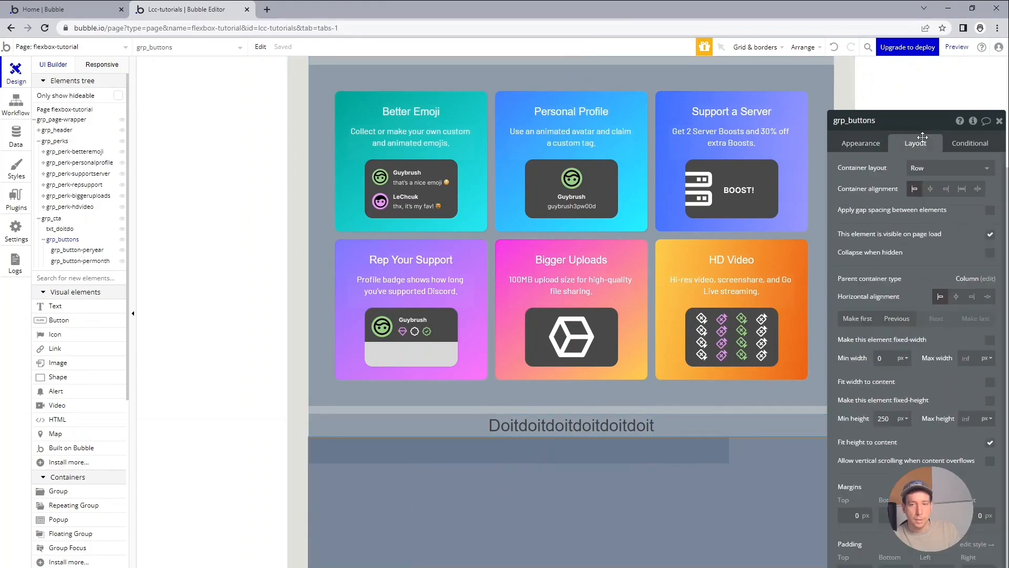
{"action": "left_click", "coordinate": [932, 189]}
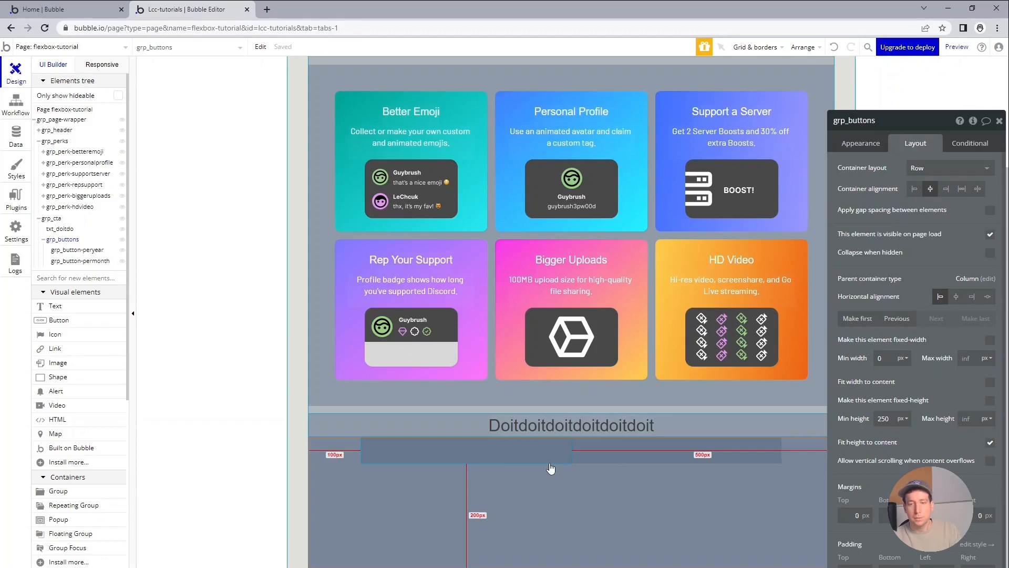
Apply gap spacing between the elements of grp_buttons with a column gap of 15 px.
{"action": "left_click", "coordinate": [991, 210]}
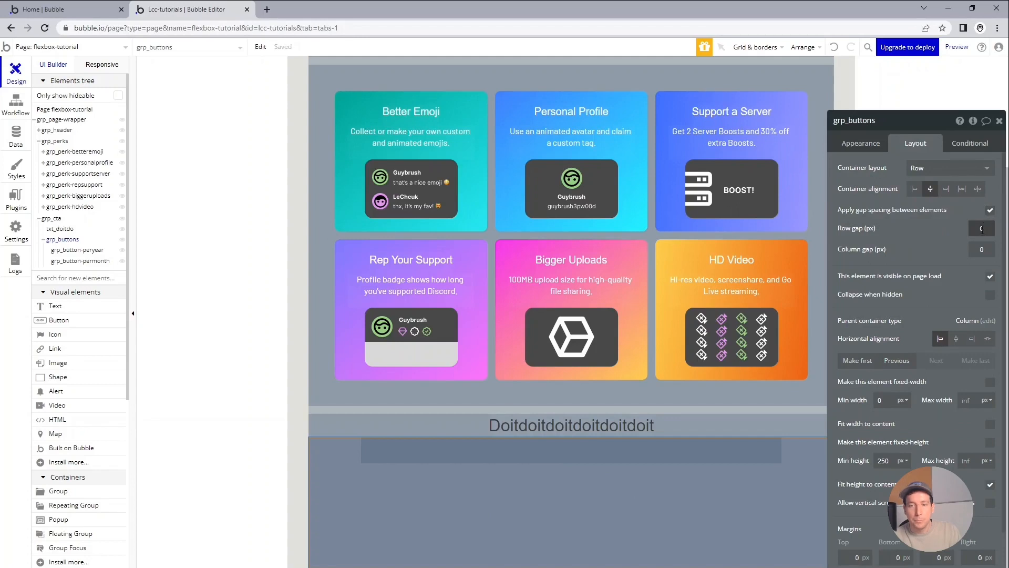
{"action": "left_click", "coordinate": [980, 247]}
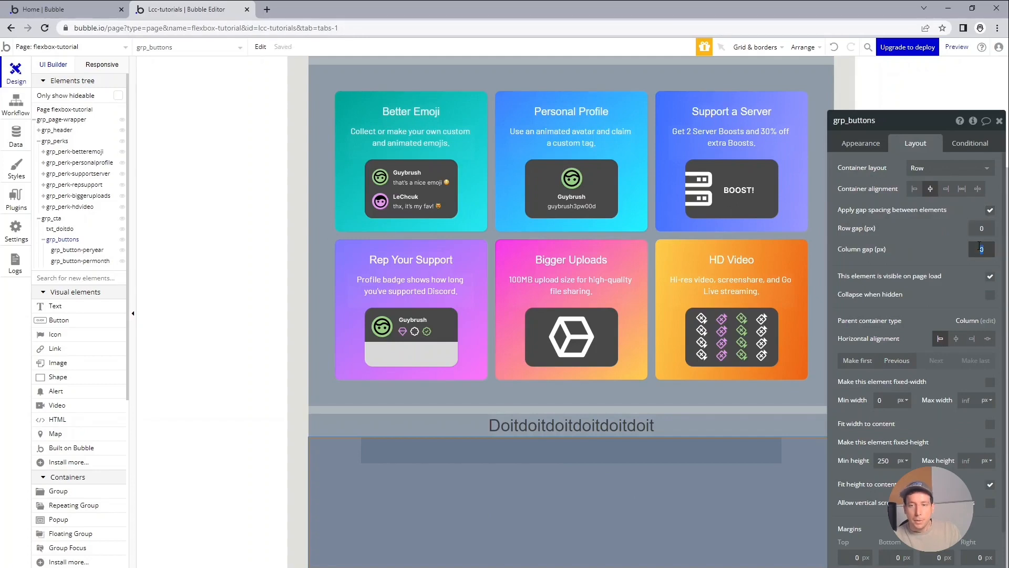
{"action": "type", "text": "15"}
{"action": "key", "text": "Tab"}
{"action": "left_click", "coordinate": [928, 233]}
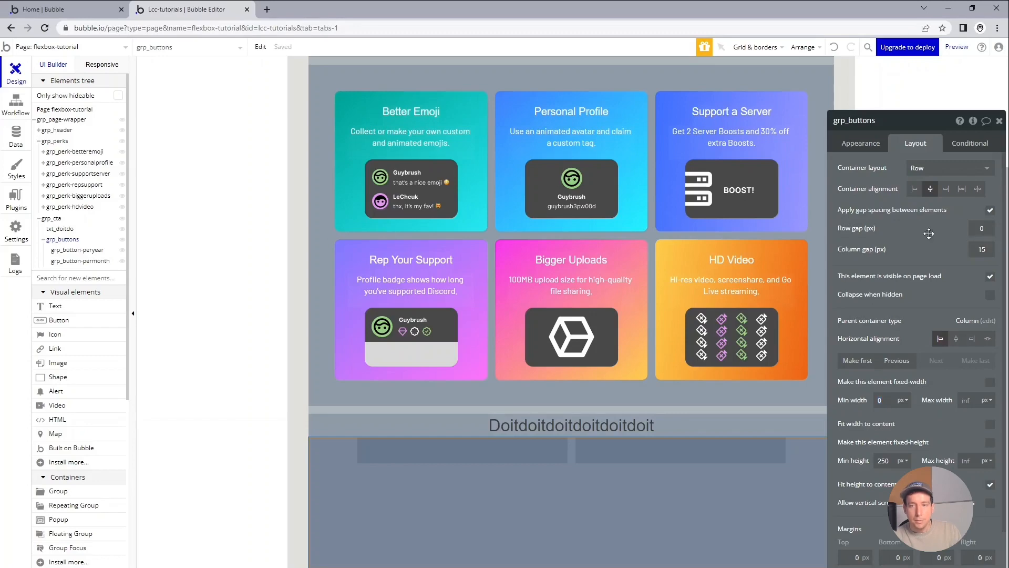
Switch to the Discord Nitro page and inspect the border properties of the per-year pricing button.
{"action": "key", "text": "alt+Tab"}
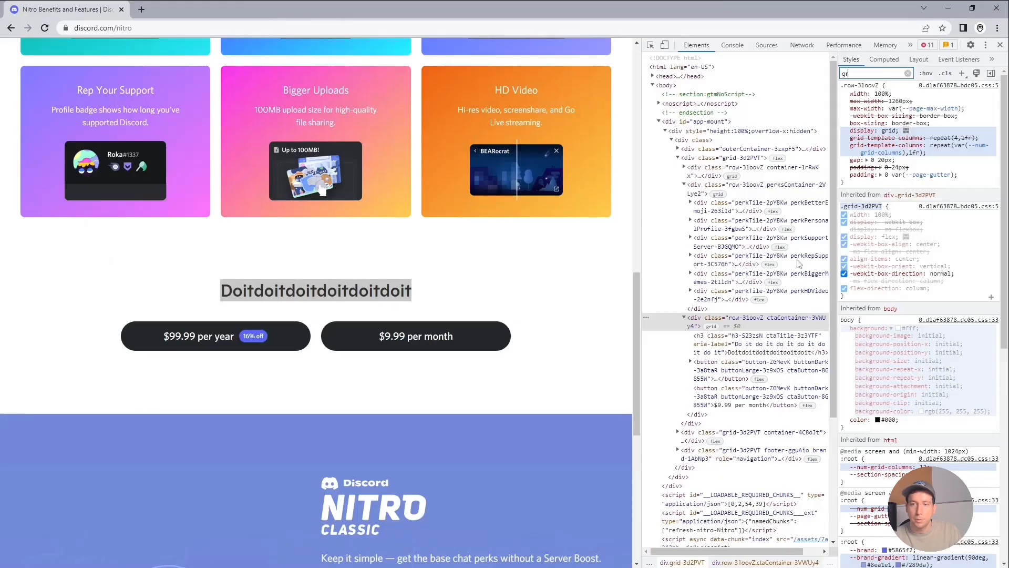
{"action": "left_click", "coordinate": [651, 45]}
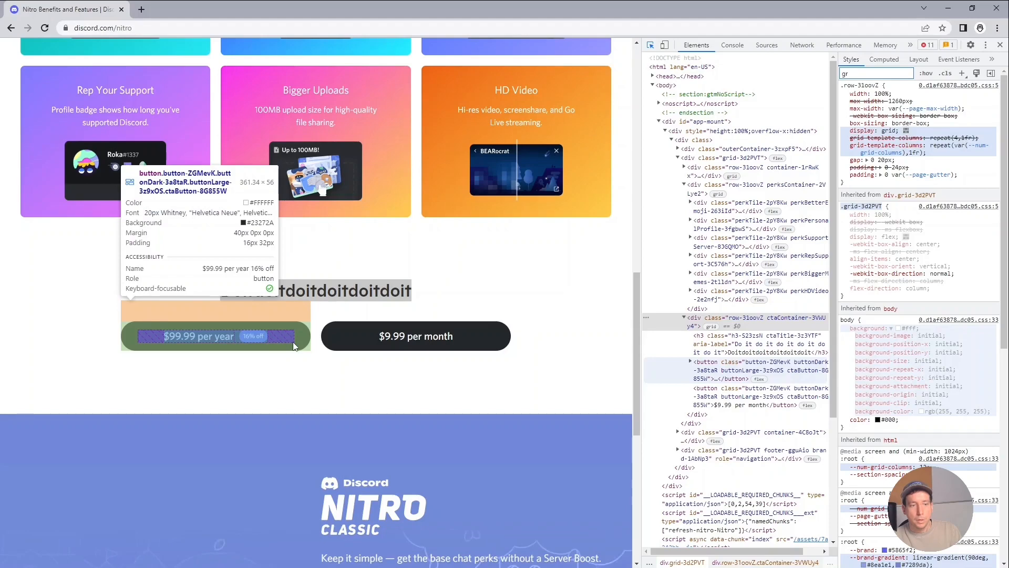
{"action": "left_click", "coordinate": [294, 346]}
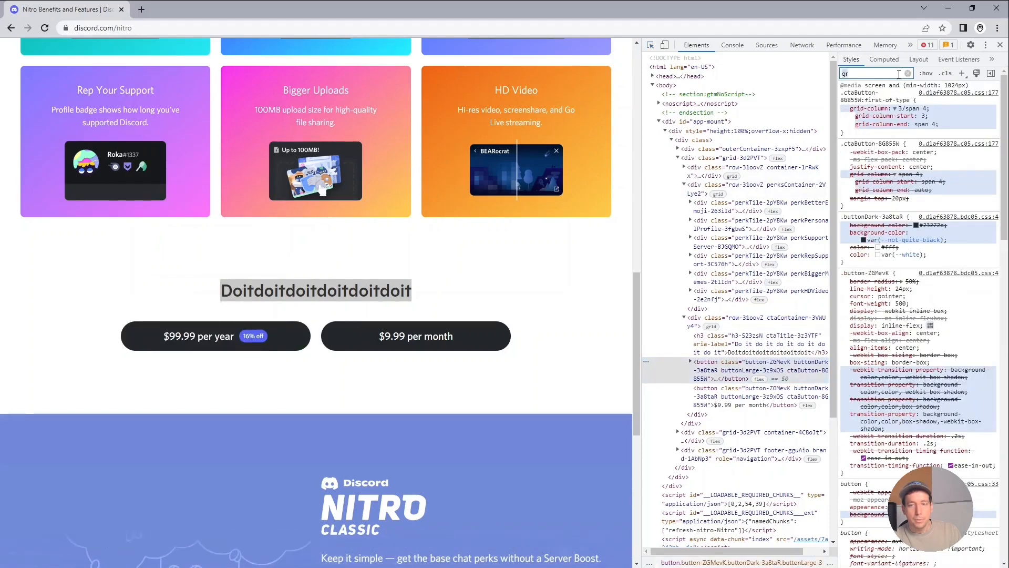
{"action": "type", "text": "border"}
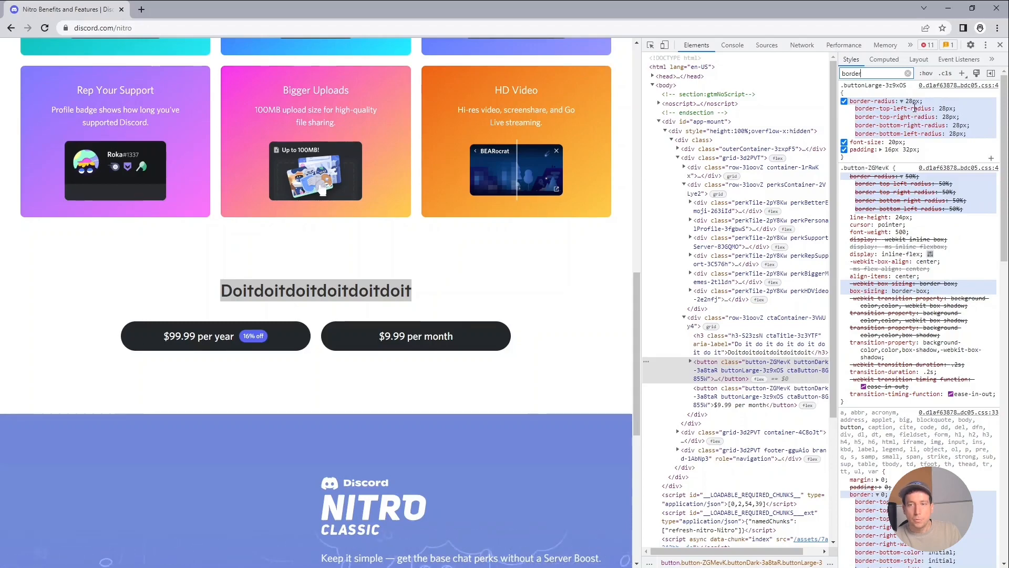
Switch back to Bubble, remove the style from grp_button-peryear and set its border roundness to 28.
{"action": "key", "text": "alt+Tab"}
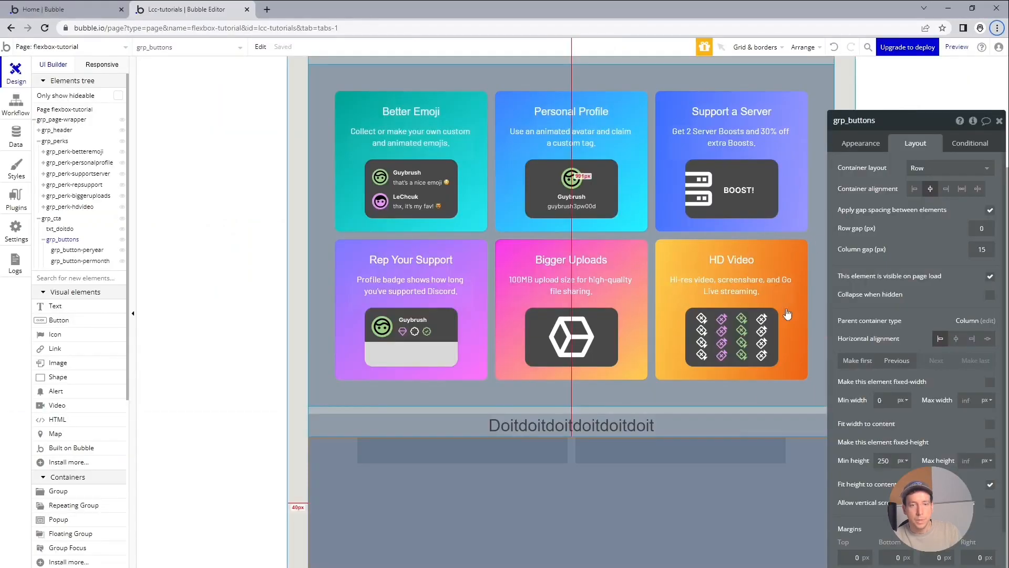
{"action": "left_click", "coordinate": [519, 455]}
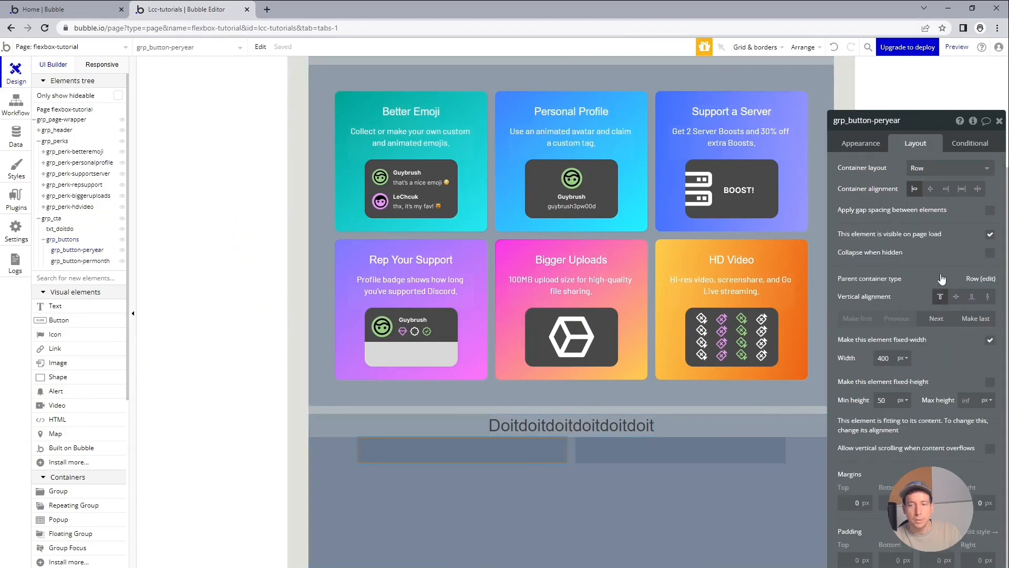
{"action": "left_click", "coordinate": [862, 151]}
{"action": "left_click", "coordinate": [967, 280]}
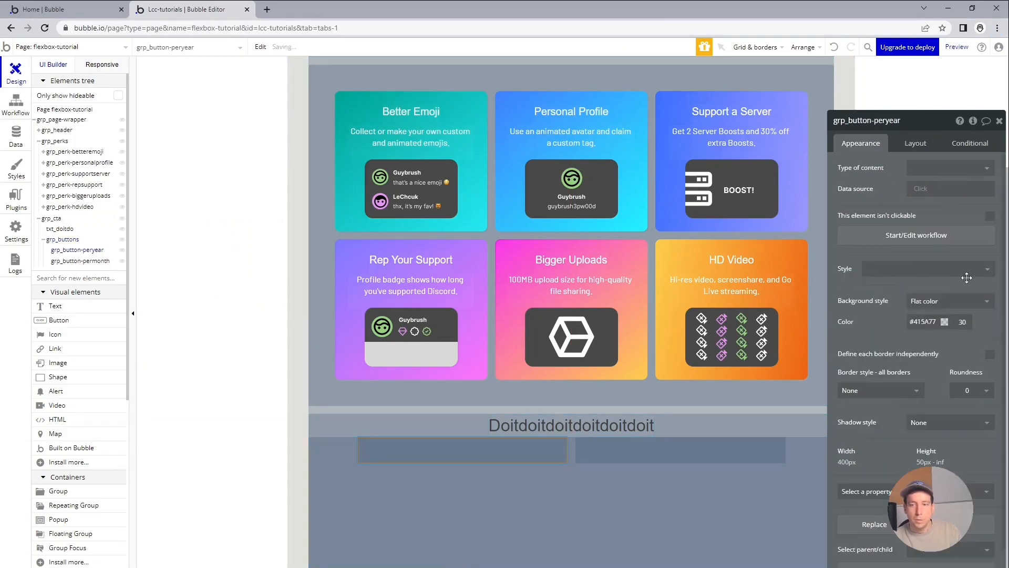
{"action": "left_click", "coordinate": [970, 390]}
{"action": "double_click", "coordinate": [967, 390]}
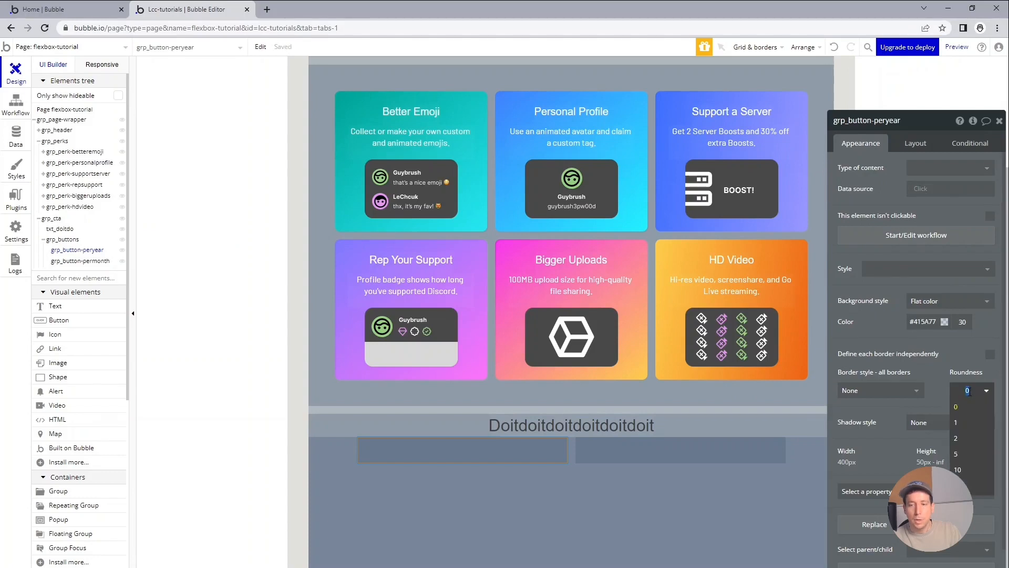
{"action": "type", "text": "28"}
{"action": "key", "text": "Return"}
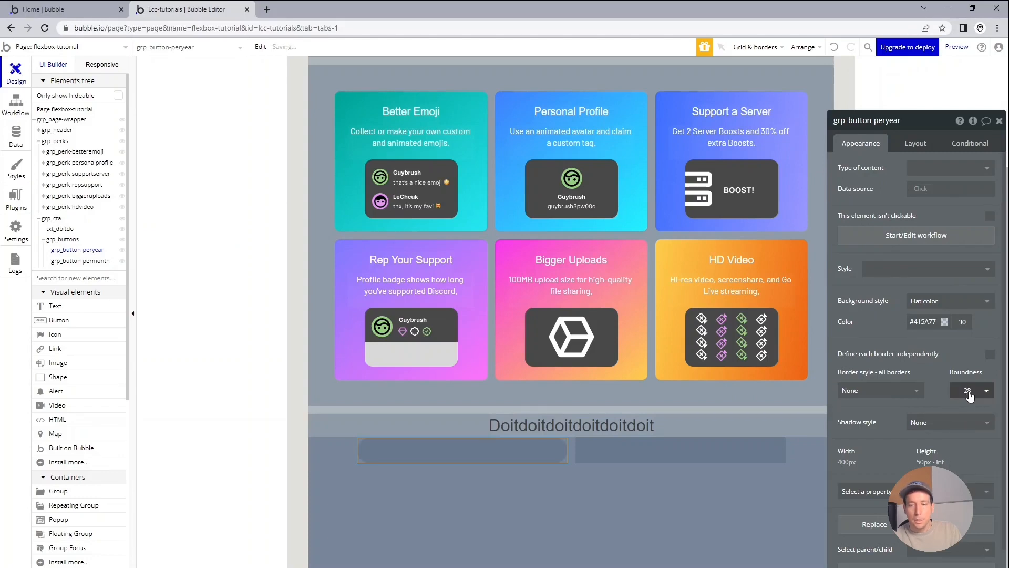
Remove the style from grp_button-permonth and set its border roundness to 28.
{"action": "left_click", "coordinate": [778, 455]}
{"action": "left_click", "coordinate": [977, 281]}
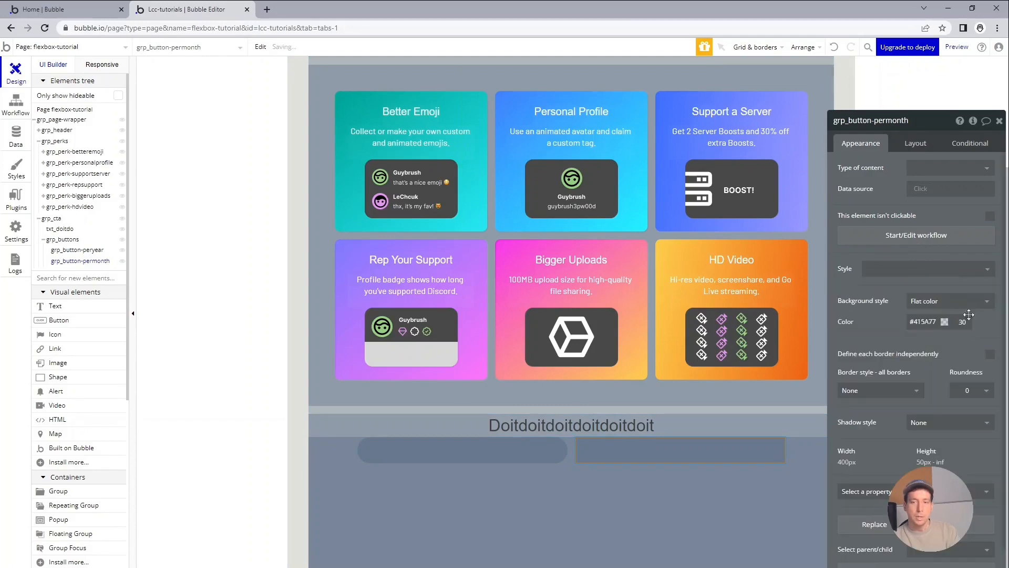
{"action": "double_click", "coordinate": [967, 390]}
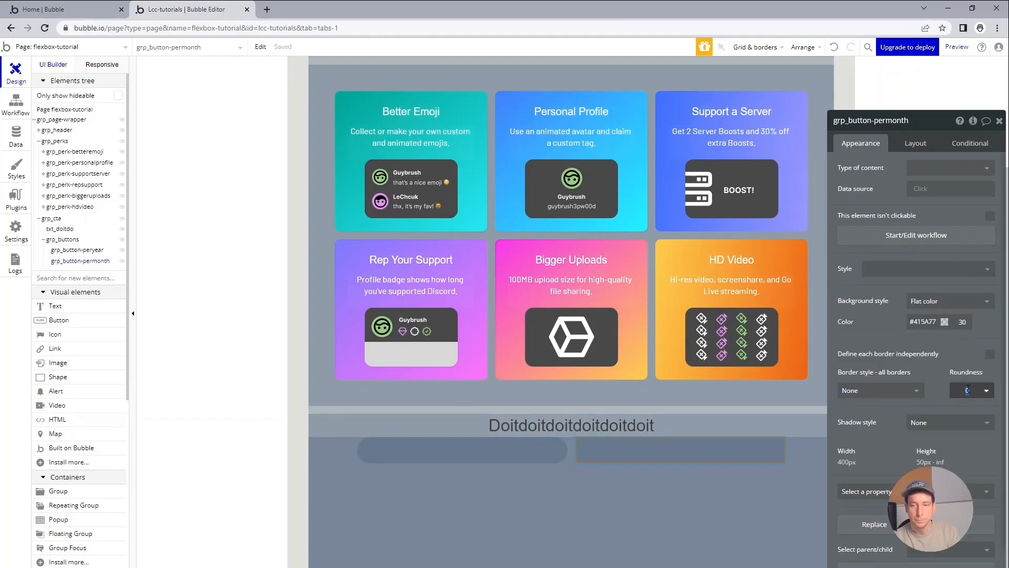
{"action": "type", "text": "28"}
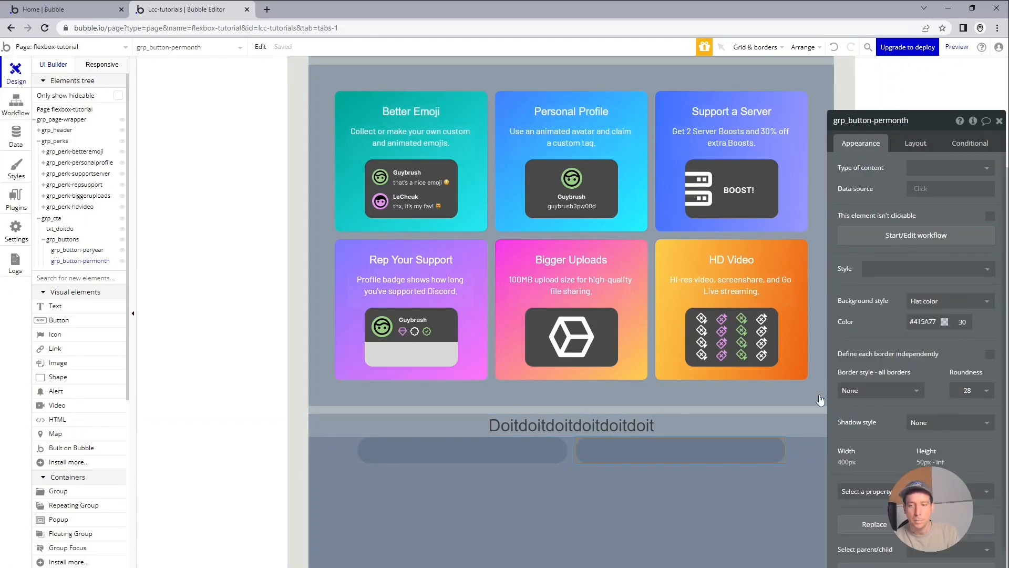
Set the bottom margin of the heading text txt_doitdo to 35 px.
{"action": "left_click", "coordinate": [618, 428]}
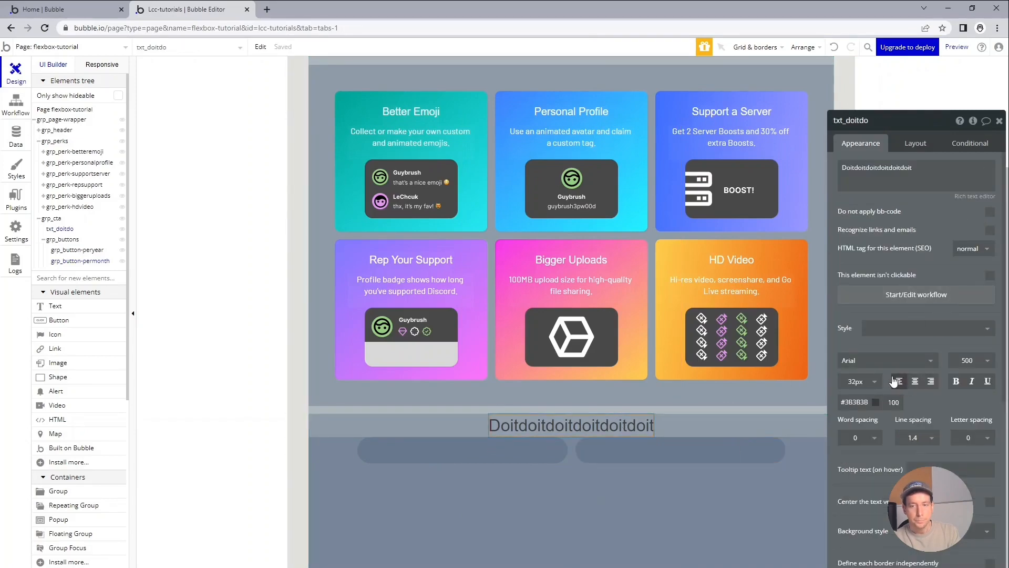
{"action": "left_click", "coordinate": [916, 144]}
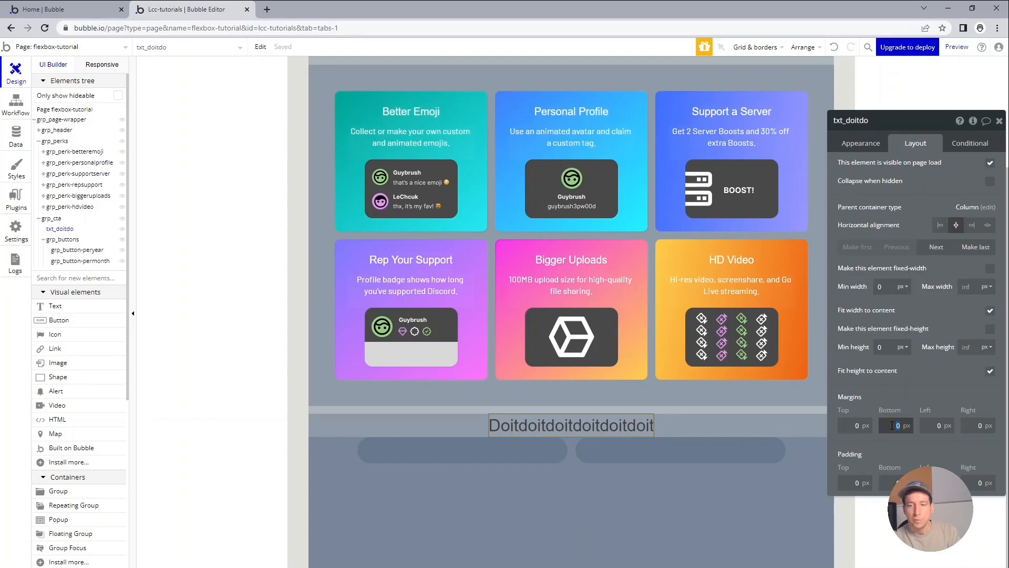
{"action": "key", "text": "Tab"}
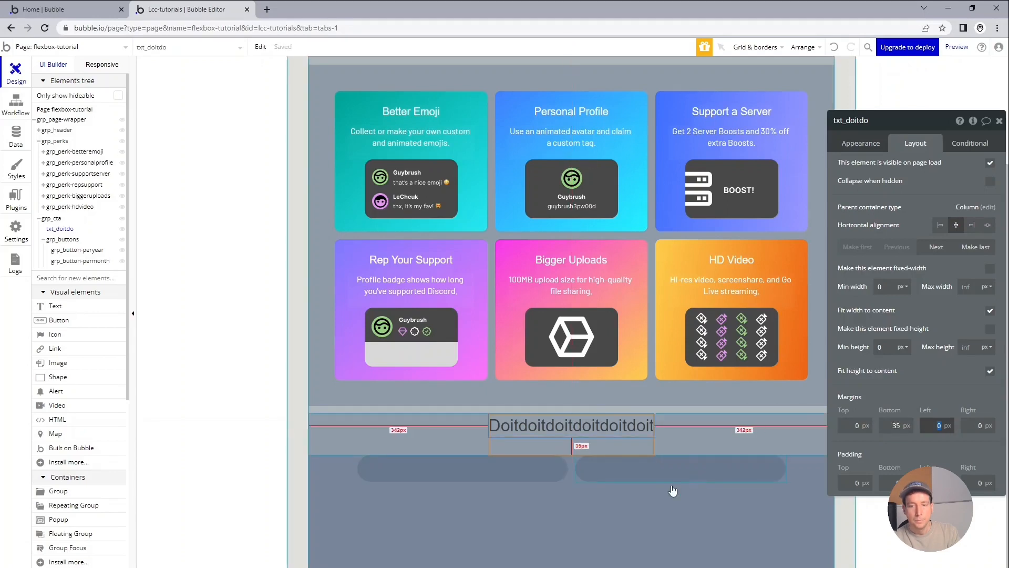
Set the minimum height of the grp_buttons container to 0 px.
{"action": "left_click", "coordinate": [610, 508]}
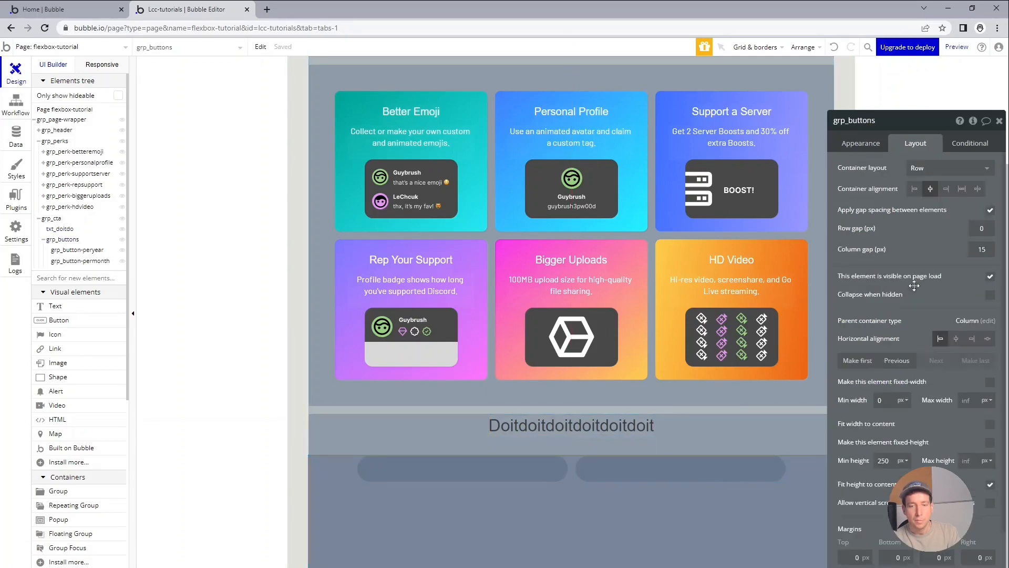
{"action": "double_click", "coordinate": [889, 464]}
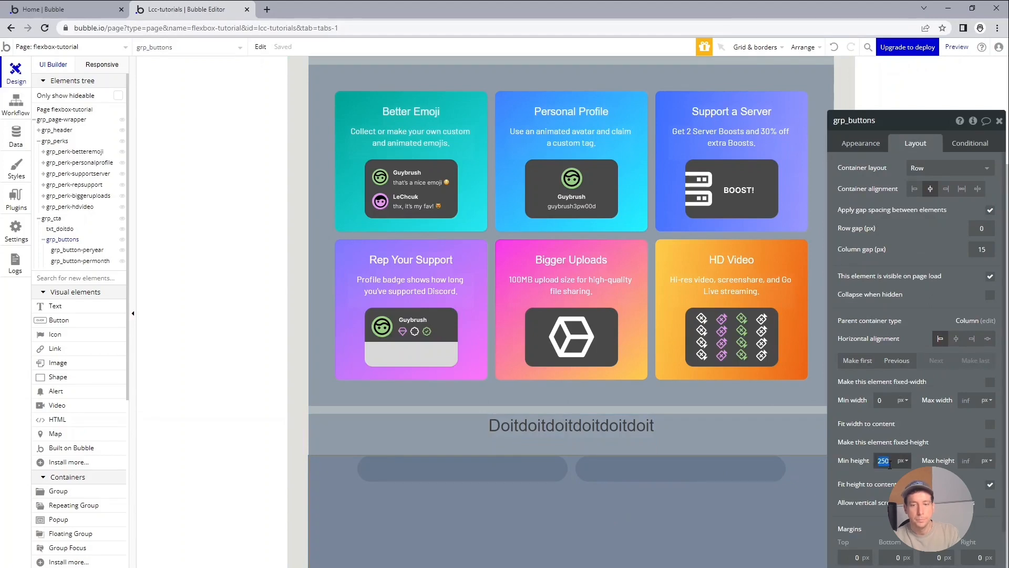
{"action": "type", "text": "0"}
{"action": "key", "text": "Return"}
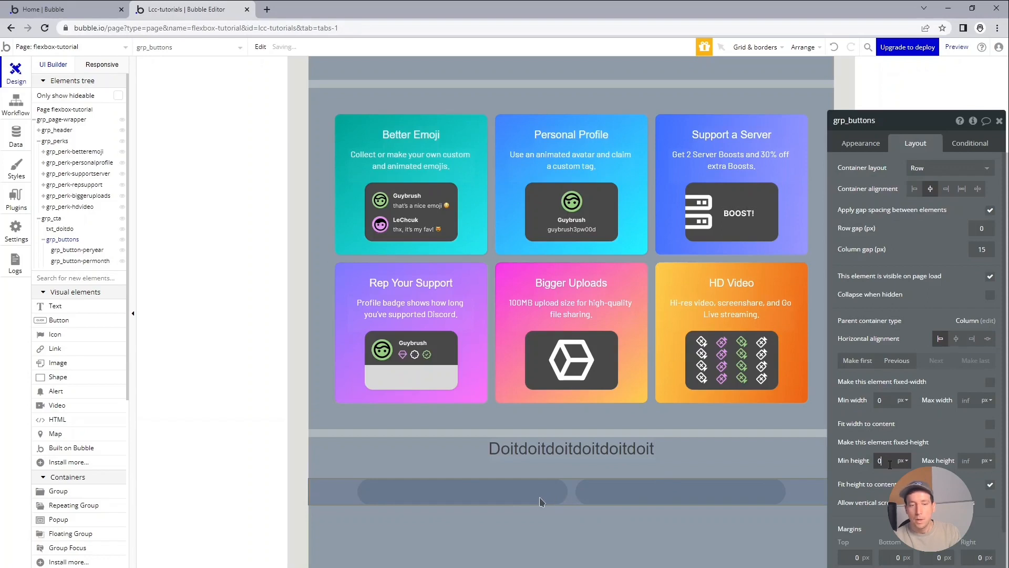
Switch to the Discord Nitro page, inspect the per-year pricing button and filter its styles by "wei" to examine the font weight.
{"action": "key", "text": "alt+Tab"}
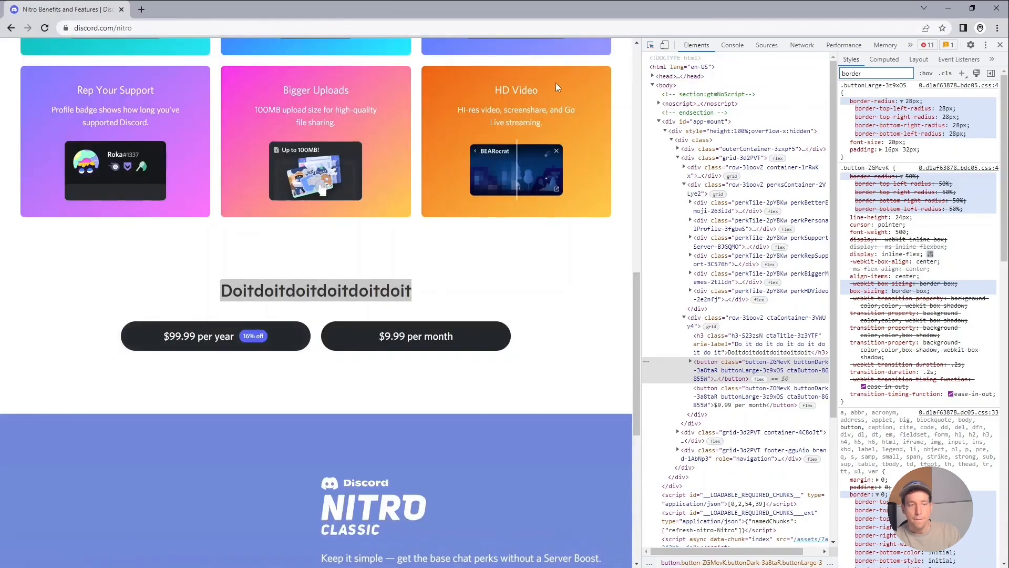
{"action": "left_click", "coordinate": [650, 46]}
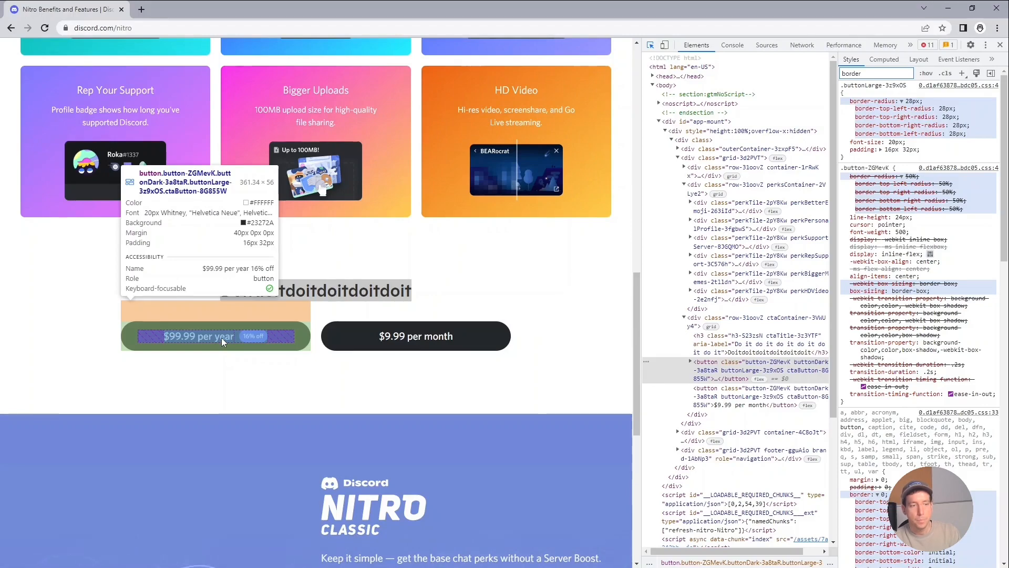
{"action": "left_click", "coordinate": [222, 337]}
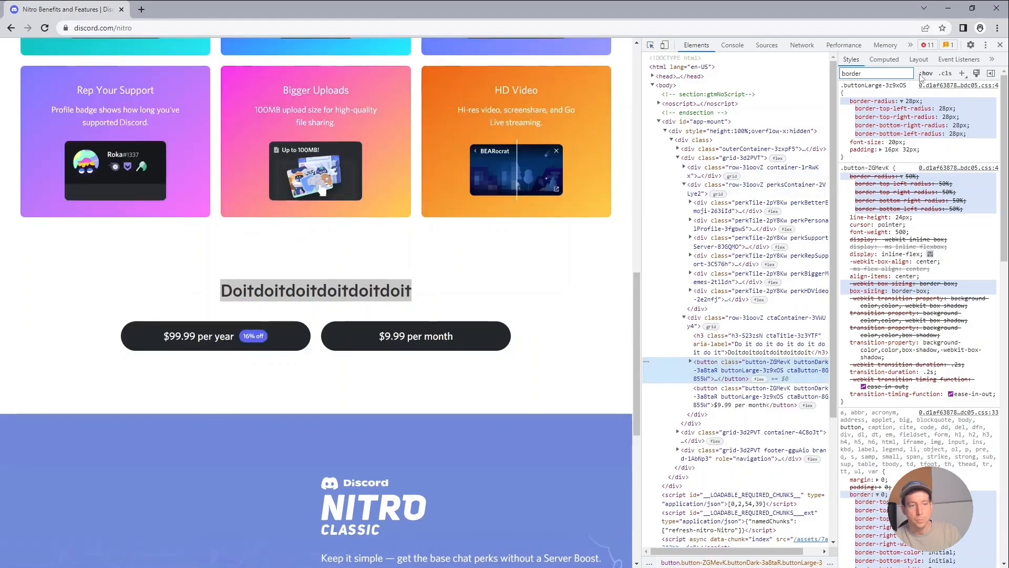
{"action": "double_click", "coordinate": [903, 73]}
{"action": "type", "text": "wei"}
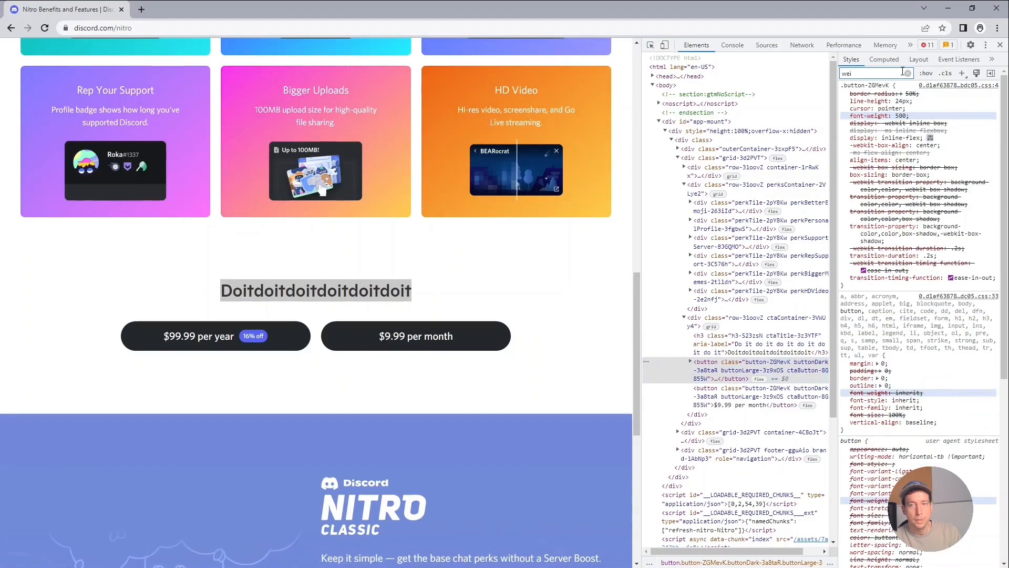
Switch back to Bubble and place a new text element inside grp_button-peryear.
{"action": "key", "text": "alt+Tab"}
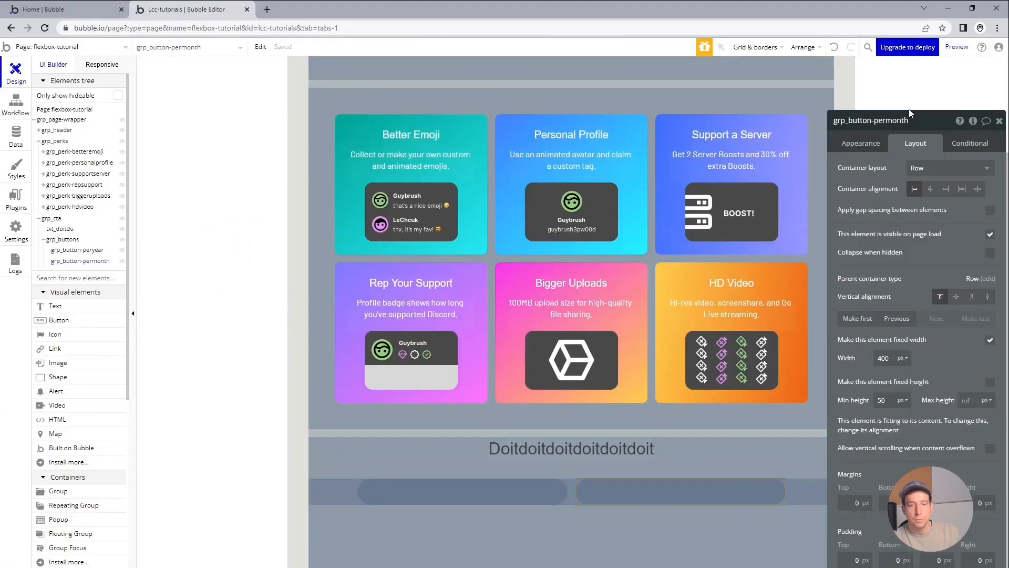
{"action": "mouse_move", "coordinate": [82, 310]}
{"action": "left_mouse_down"}
{"action": "mouse_move", "coordinate": [395, 466]}
{"action": "mouse_move", "coordinate": [414, 498]}
{"action": "mouse_move", "coordinate": [415, 490]}
{"action": "left_mouse_up"}
{"action": "left_click_drag", "start_coordinate": [416, 494], "coordinate": [416, 493]}
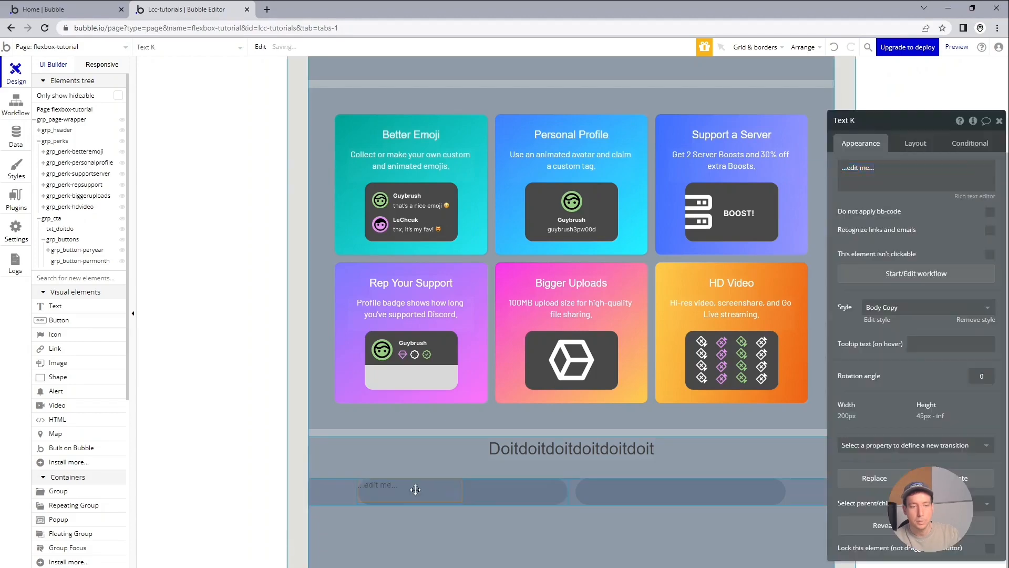
Turn off fixed width for the new text element and set its minimum width and minimum height to 0 px.
{"action": "left_click", "coordinate": [915, 143]}
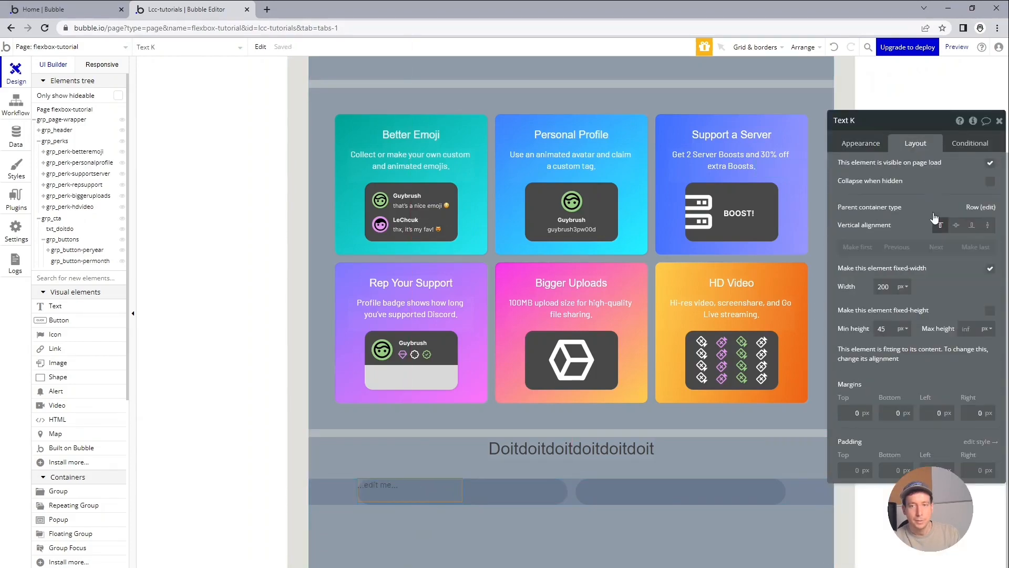
{"action": "left_click", "coordinate": [989, 268]}
{"action": "double_click", "coordinate": [885, 287]}
{"action": "type", "text": "0"}
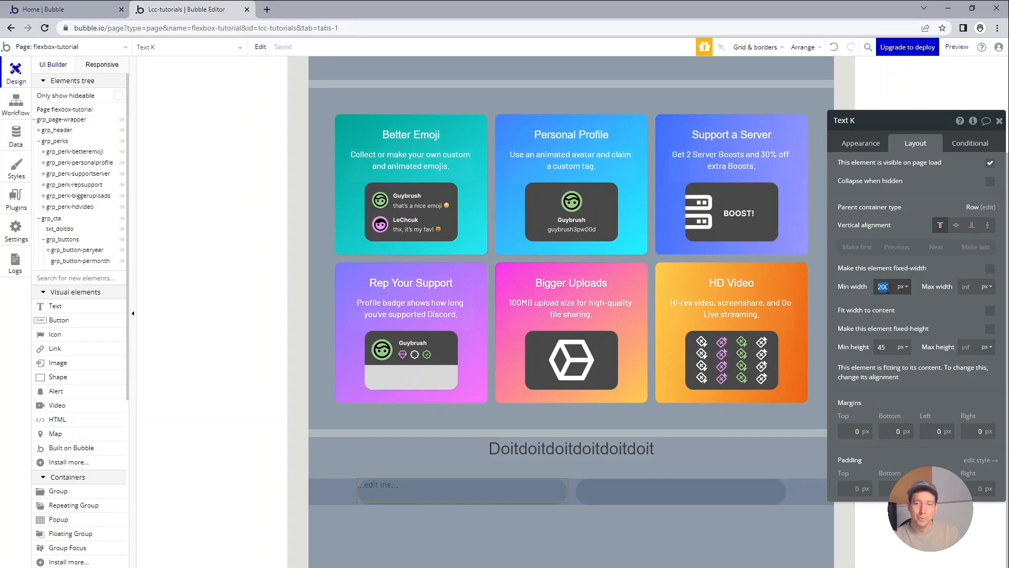
{"action": "double_click", "coordinate": [881, 347]}
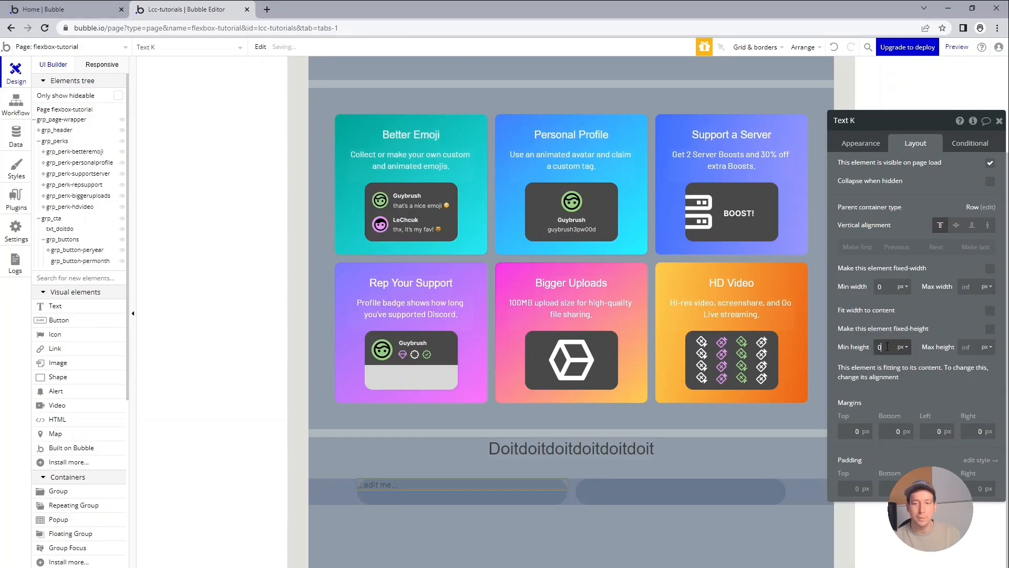
Replace the placeholder text with "$99.99 per year" and compare it with the Discord Nitro page's button.
{"action": "left_click", "coordinate": [872, 145]}
{"action": "triple_click", "coordinate": [893, 174]}
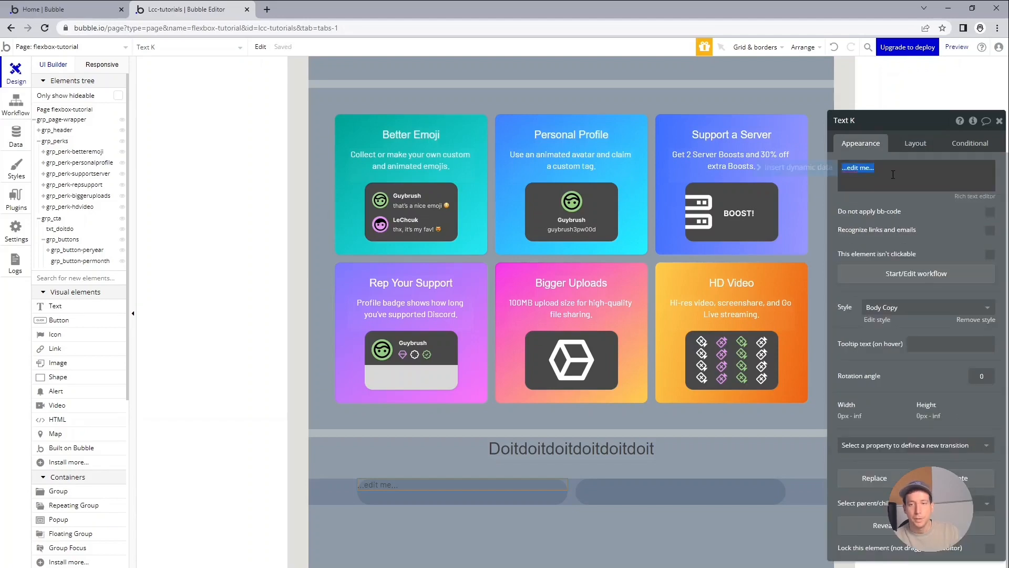
{"action": "type", "text": "$99.99 per year"}
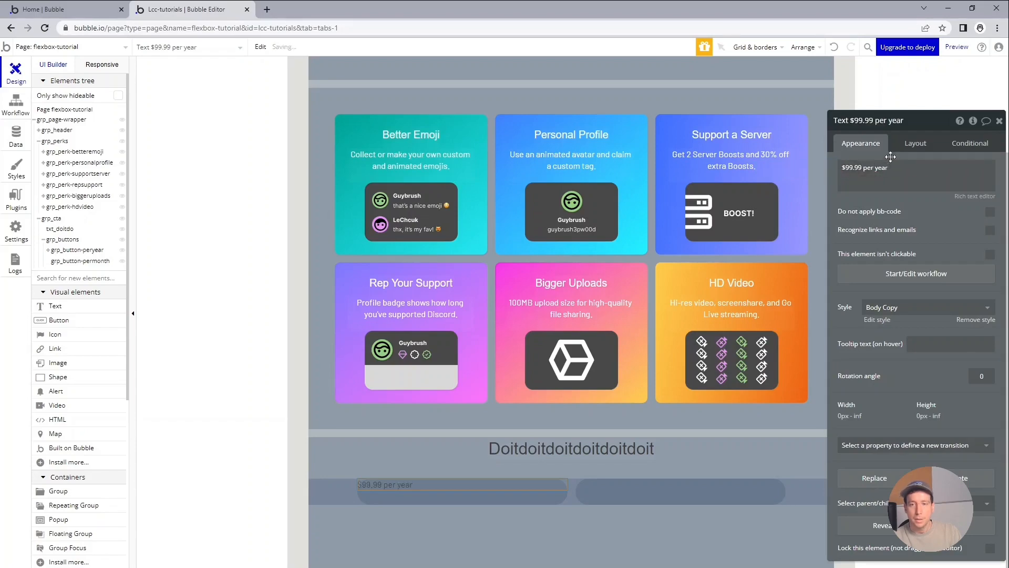
{"action": "key", "text": "alt+Tab"}
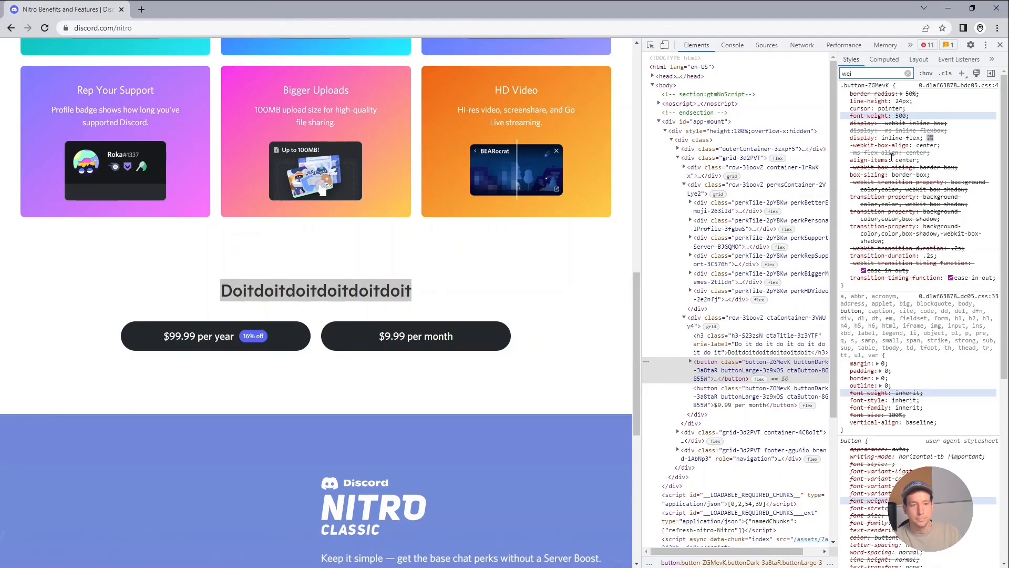
{"action": "key", "text": "alt+Tab"}
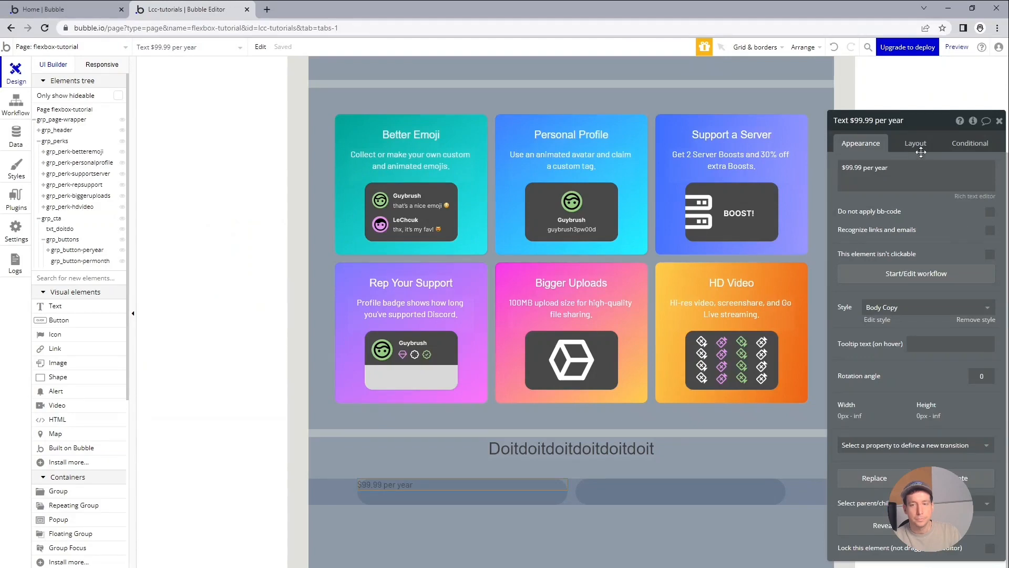
Remove the style from the per-year price text, set its font to Arial and try a font weight of 500.
{"action": "left_click", "coordinate": [983, 324]}
{"action": "left_click", "coordinate": [881, 361]}
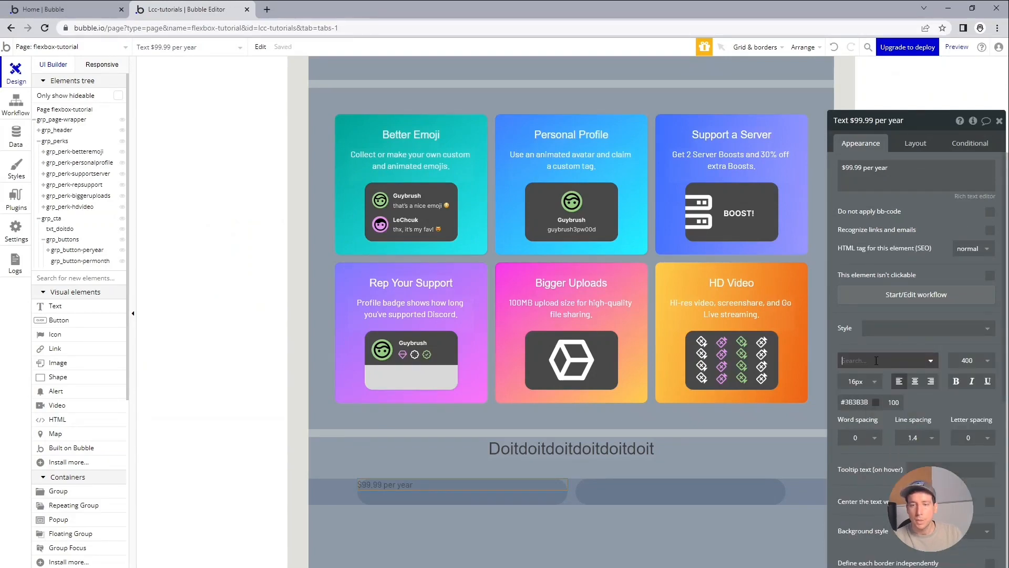
{"action": "type", "text": "ar"}
{"action": "left_click", "coordinate": [880, 394]}
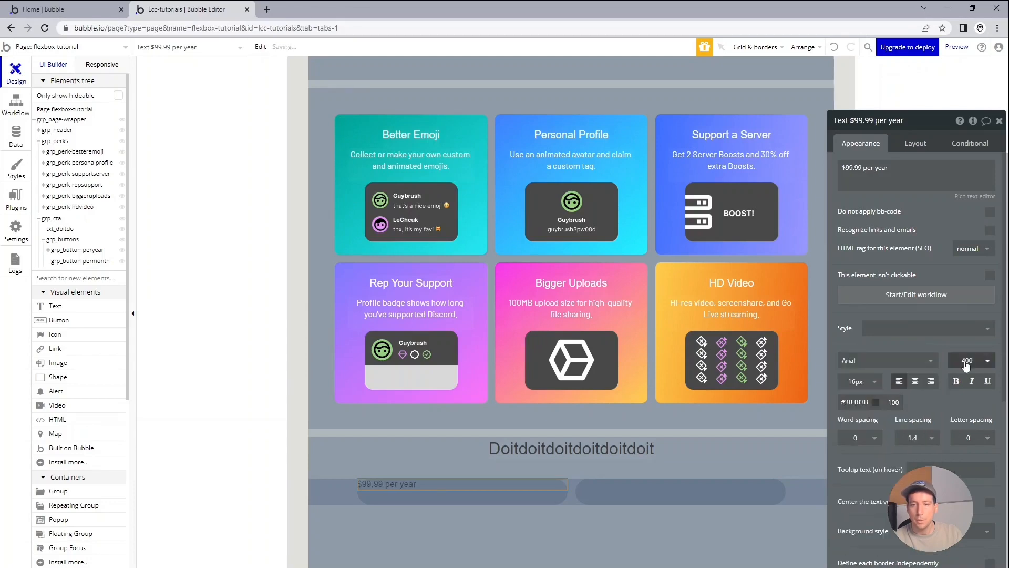
{"action": "left_click", "coordinate": [965, 361]}
{"action": "type", "text": "50"}
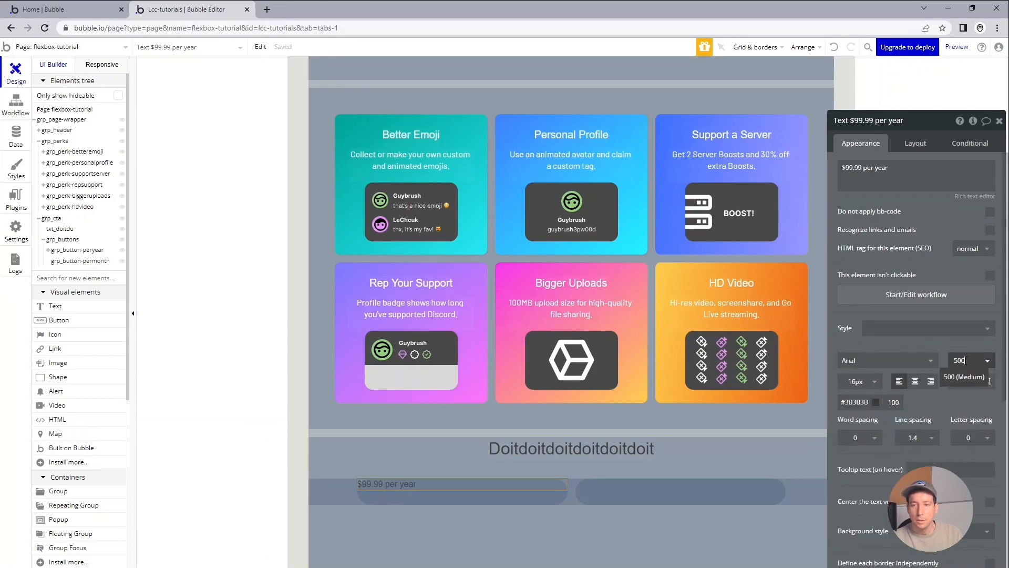
Set the per-year price text's font size to 20 px and its colour to #FFFFFF.
{"action": "left_click", "coordinate": [855, 381]}
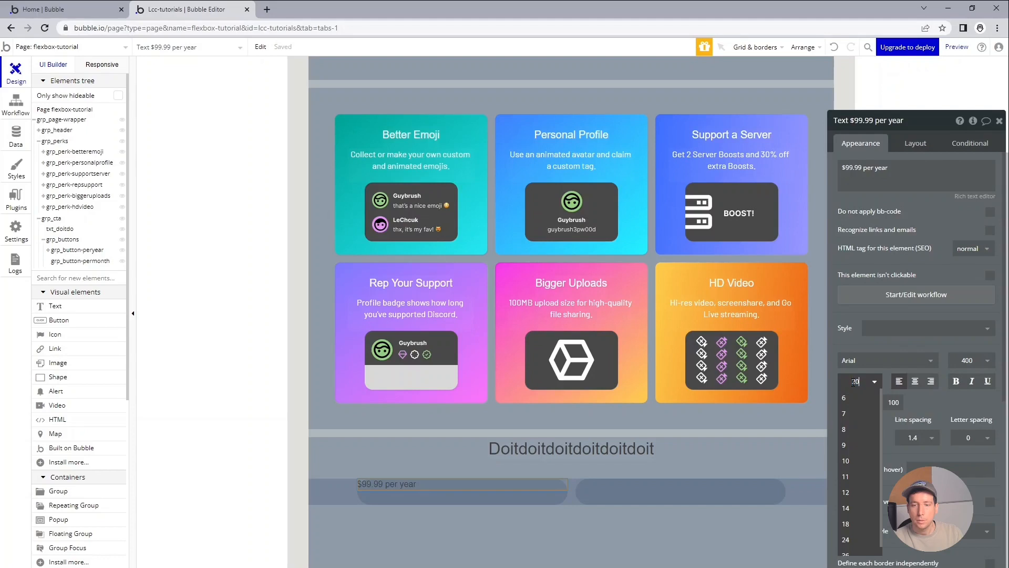
{"action": "type", "text": "20"}
{"action": "key", "text": "Return"}
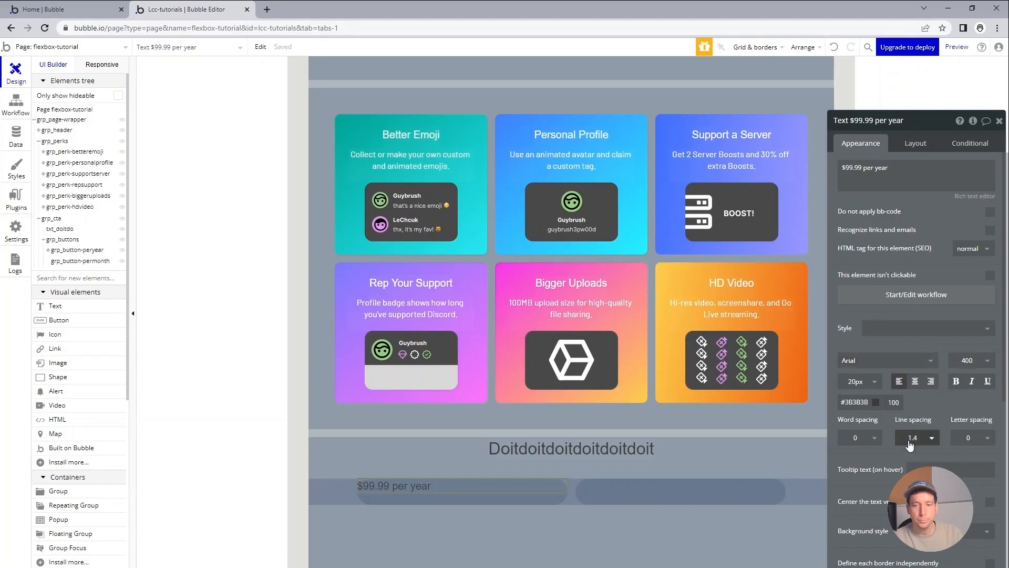
{"action": "left_click", "coordinate": [852, 402]}
{"action": "type", "text": "#FFFFFF"}
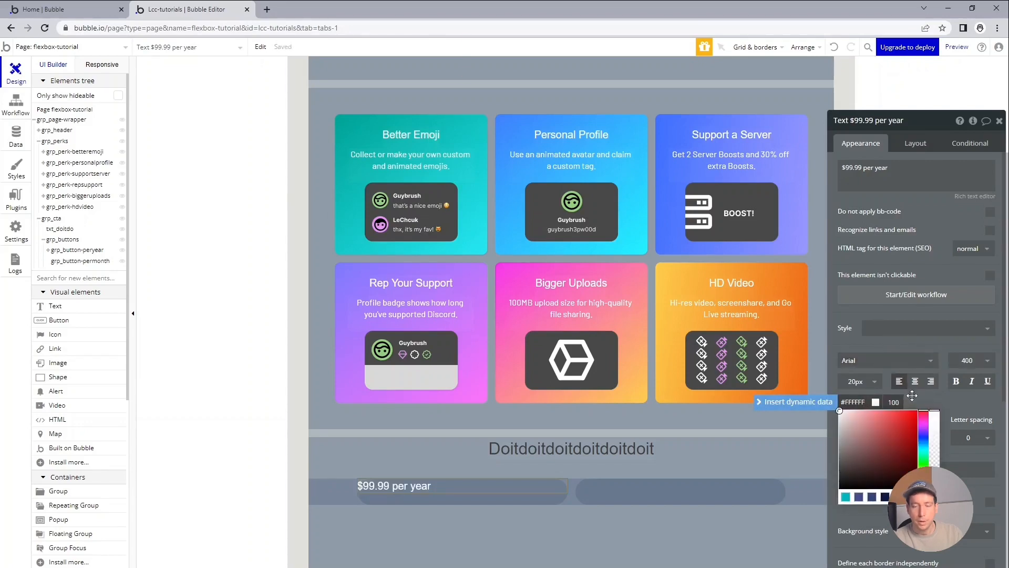
Fit the per-year price text's width to its content and rename the element txt_99peryear.
{"action": "left_click", "coordinate": [915, 143]}
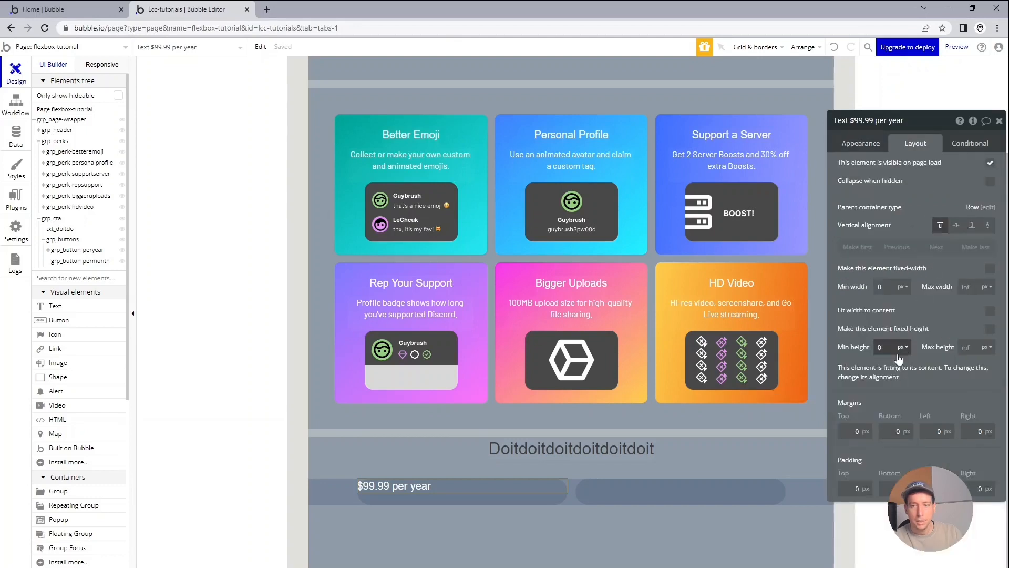
{"action": "left_click", "coordinate": [990, 311]}
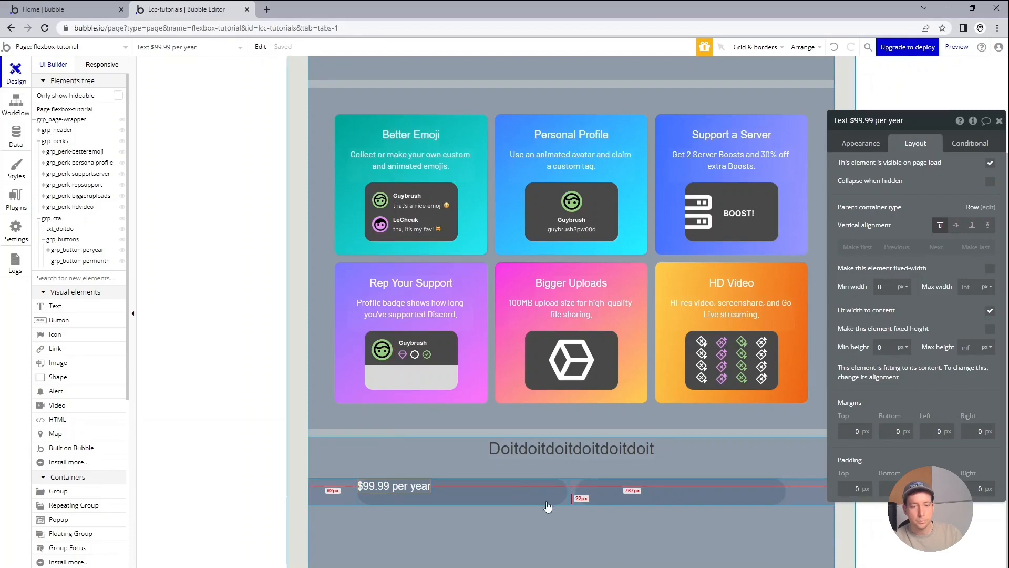
{"action": "left_click", "coordinate": [910, 117]}
{"action": "type", "text": "txt_99"}
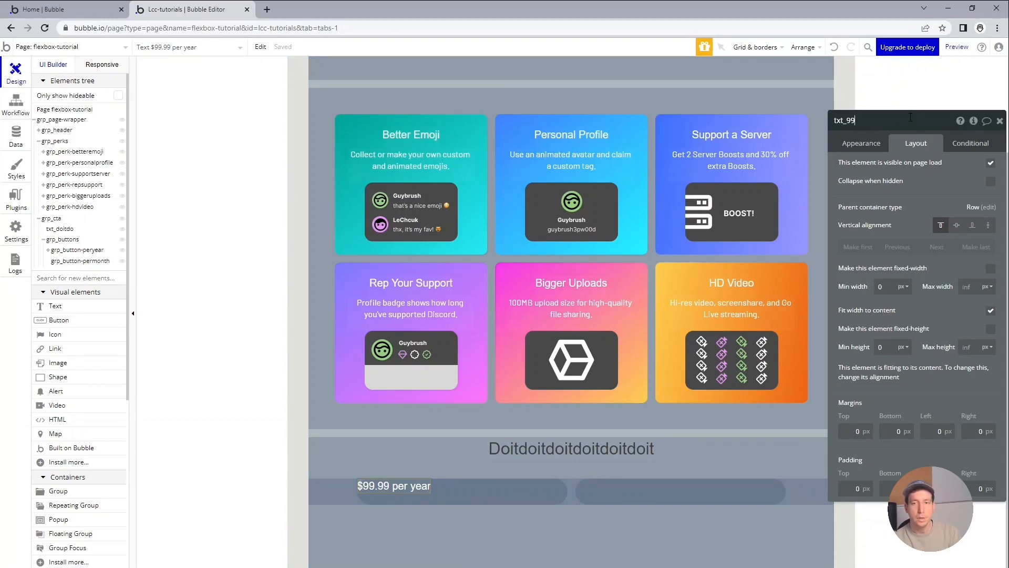
{"action": "type", "text": "per"}
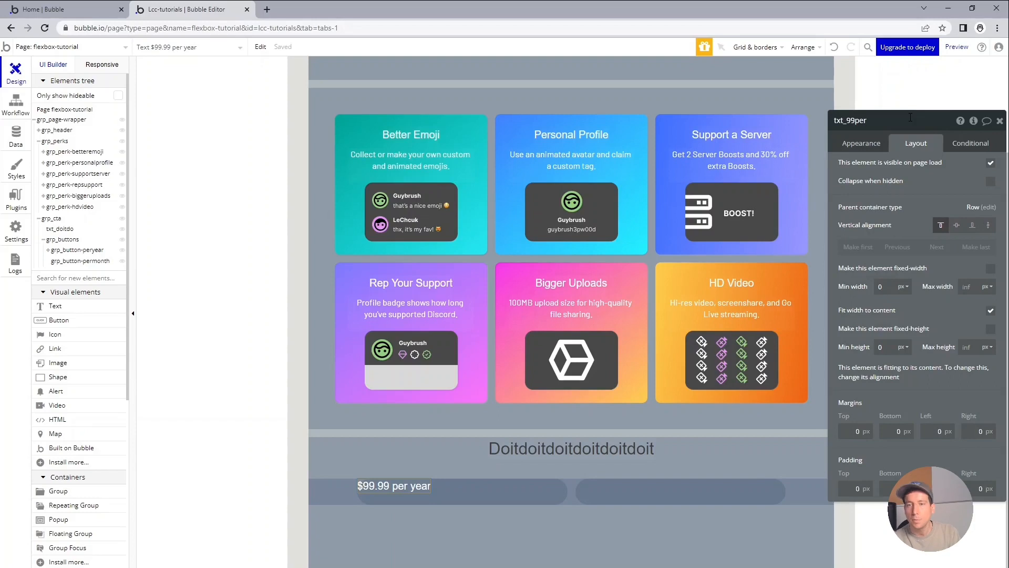
{"action": "type", "text": "year"}
{"action": "key", "text": "Return"}
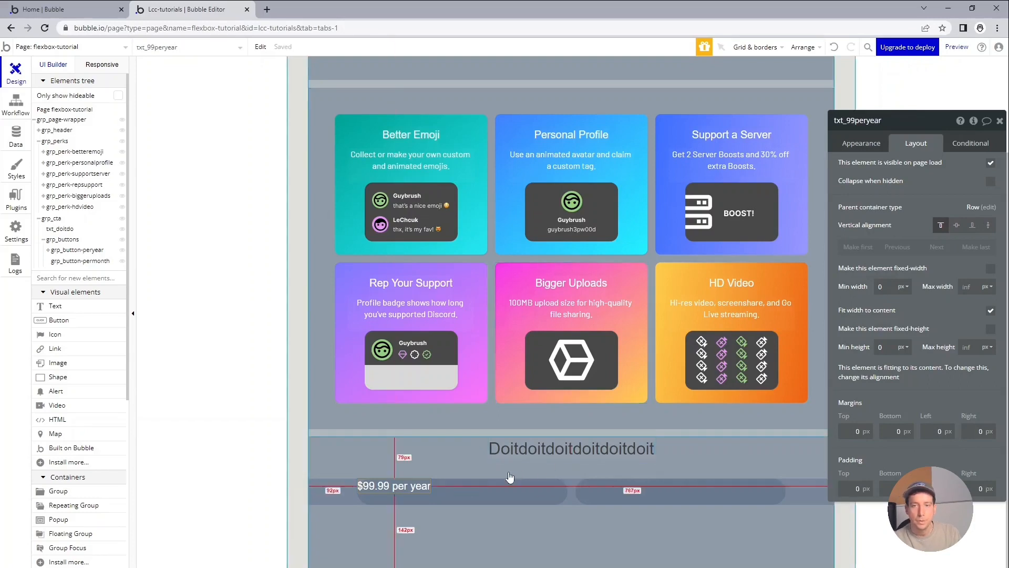
{"action": "left_click", "coordinate": [601, 492]}
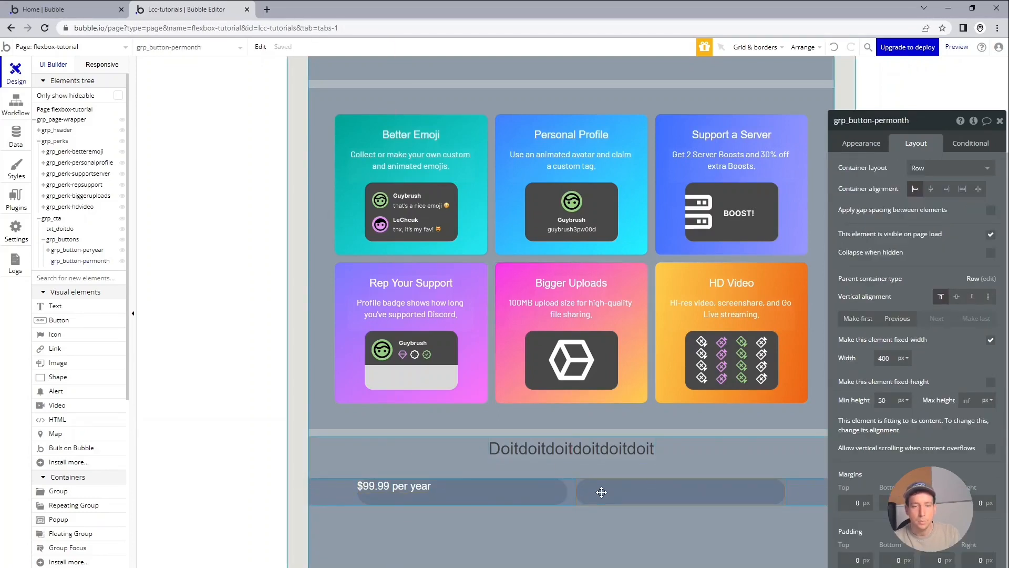
{"action": "key", "text": "ctrl+v"}
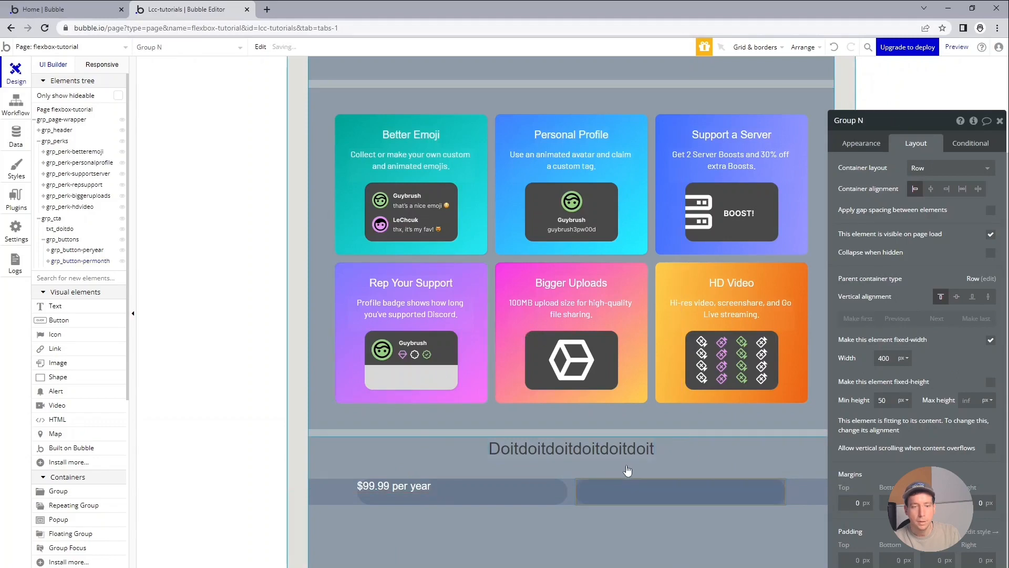
{"action": "left_click", "coordinate": [48, 261]}
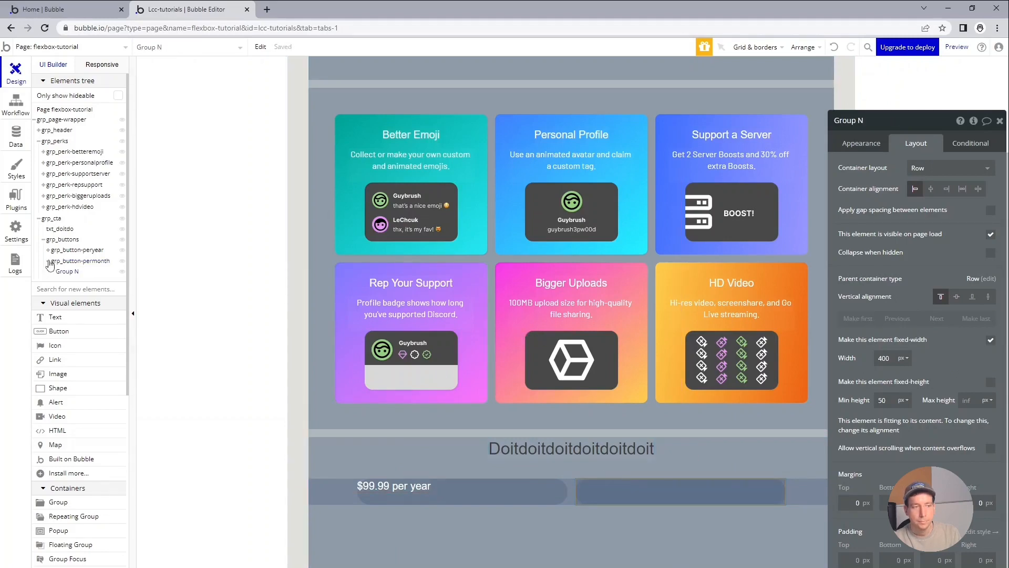
{"action": "right_click", "coordinate": [69, 279]}
{"action": "left_click", "coordinate": [100, 342]}
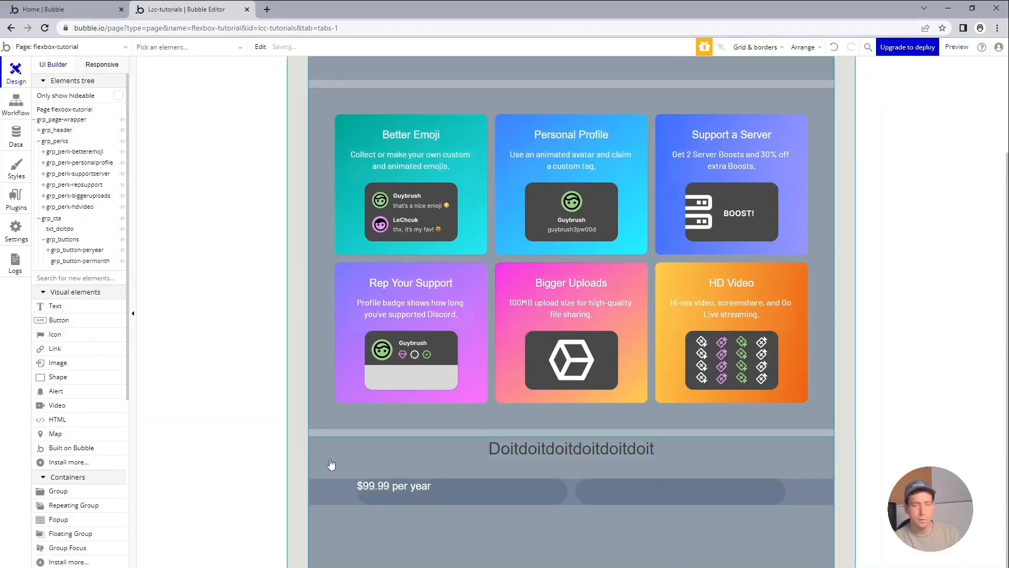
Copy the per-year price text into the per-month button and change the copy's text to "$9.99 per month".
{"action": "left_click", "coordinate": [378, 483]}
{"action": "key", "text": "ctrl+c"}
{"action": "left_click", "coordinate": [642, 488]}
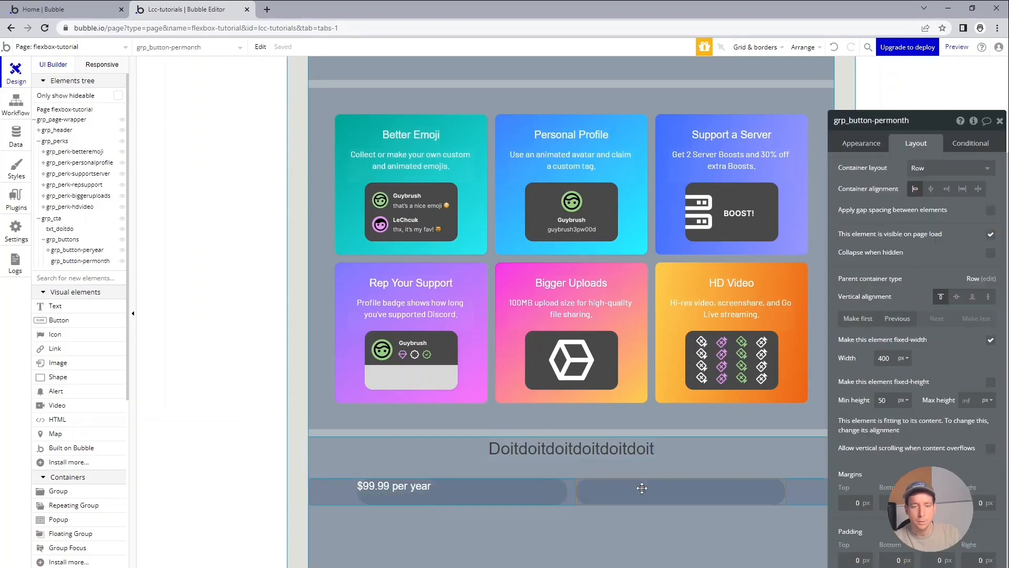
{"action": "key", "text": "ctrl+v"}
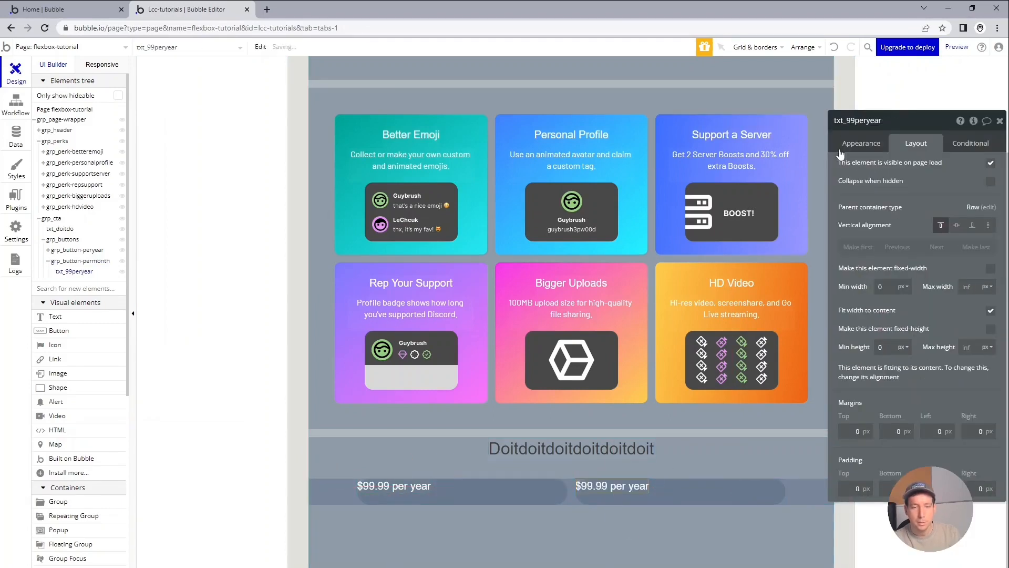
{"action": "left_click", "coordinate": [861, 143]}
{"action": "triple_click", "coordinate": [852, 169]}
{"action": "left_click_drag", "start_coordinate": [851, 169], "coordinate": [841, 169]}
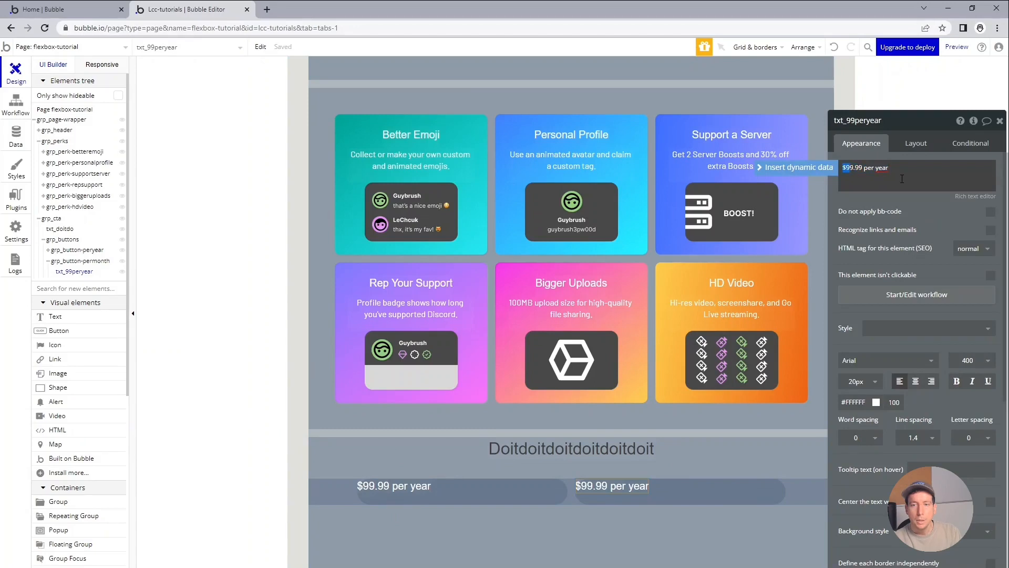
{"action": "key", "text": "BackSpace"}
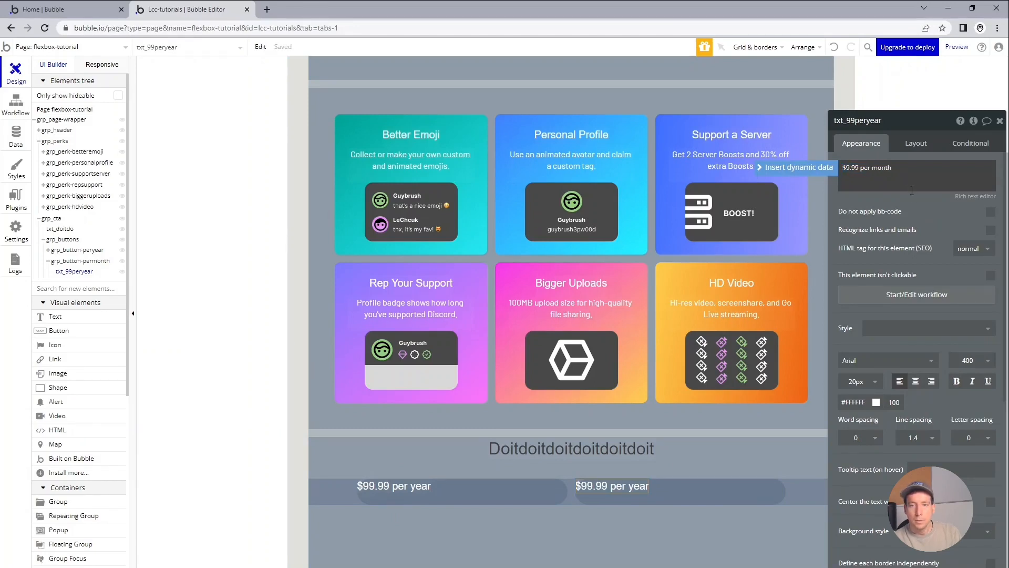
Set the minimum height of the per-year button group to 0 px.
{"action": "left_click", "coordinate": [466, 496]}
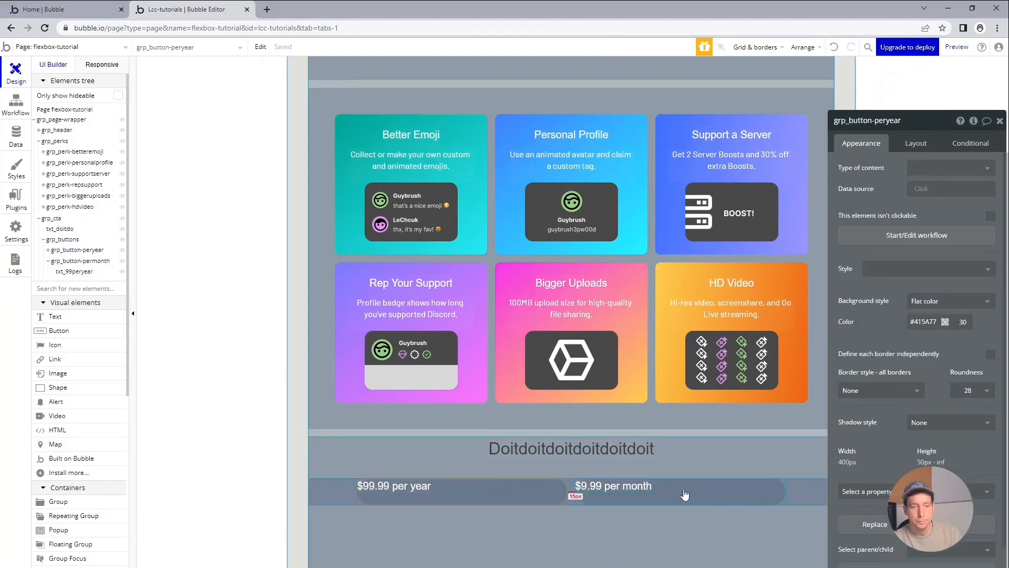
{"action": "left_click", "coordinate": [916, 143]}
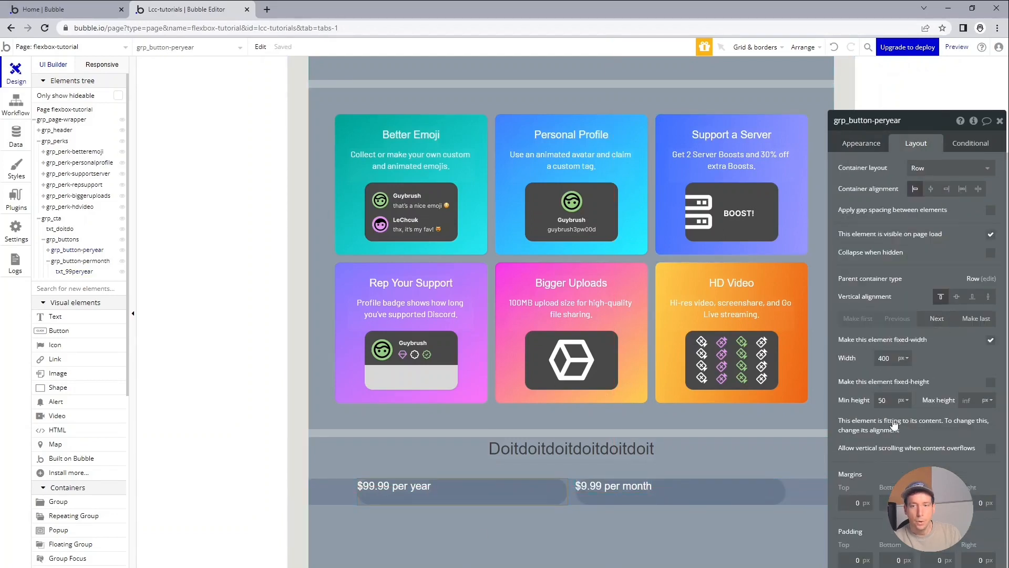
{"action": "left_click_drag", "start_coordinate": [911, 138], "coordinate": [896, 86]}
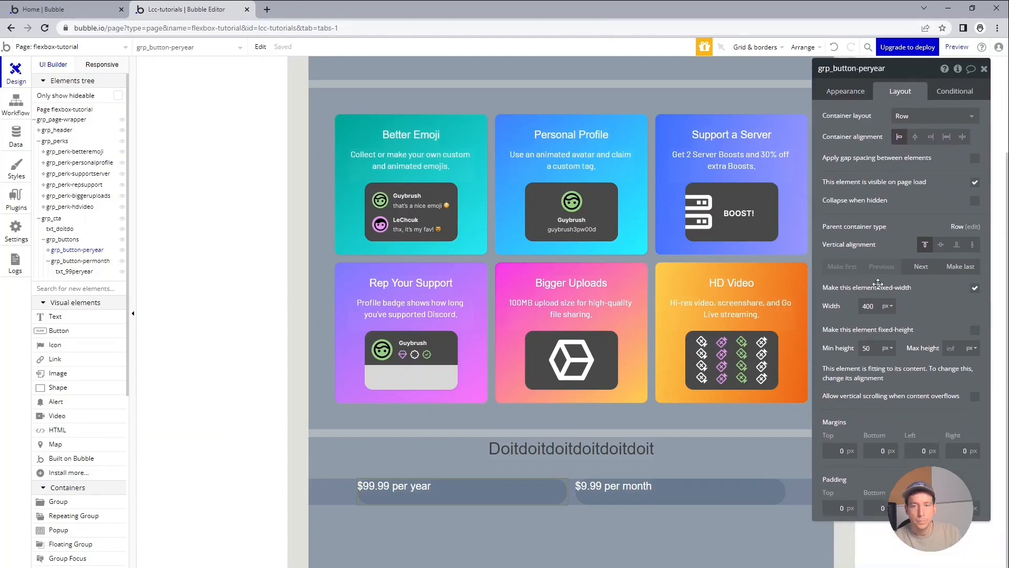
{"action": "left_click", "coordinate": [866, 348]}
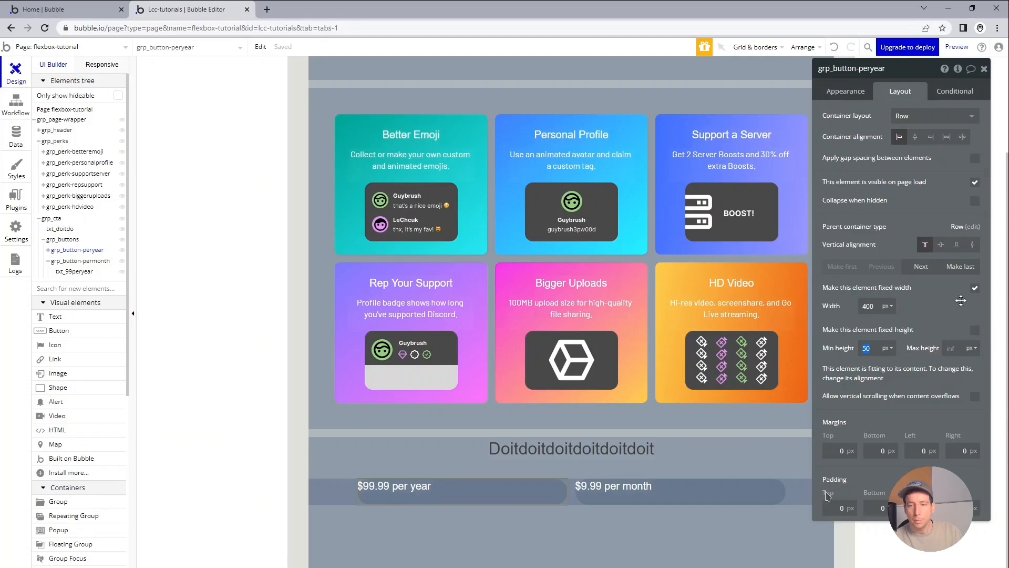
{"action": "type", "text": "0"}
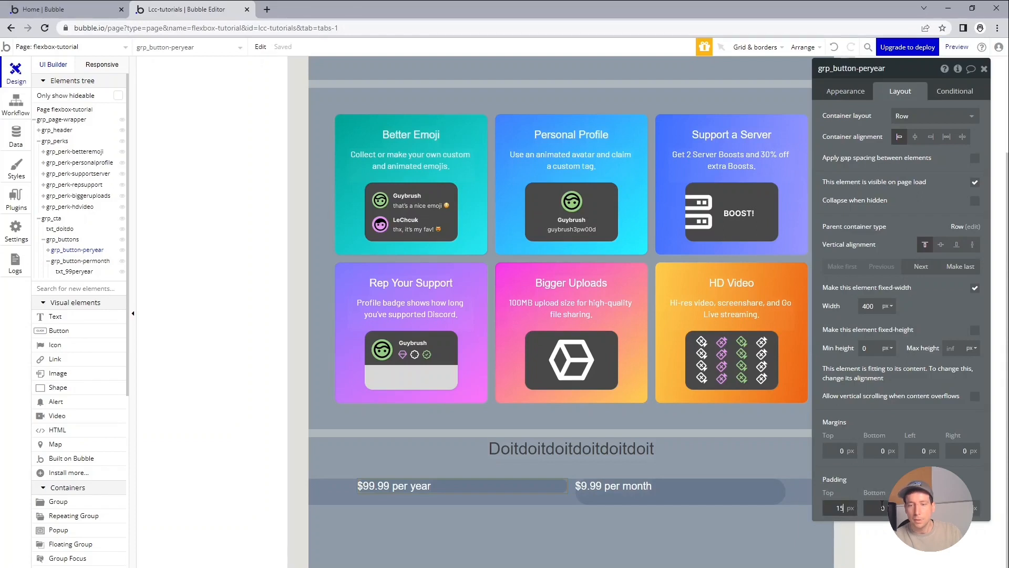
Give the per-year button group 15 px of padding on all sides and centre its contents horizontally.
{"action": "left_click", "coordinate": [882, 507]}
{"action": "type", "text": "2"}
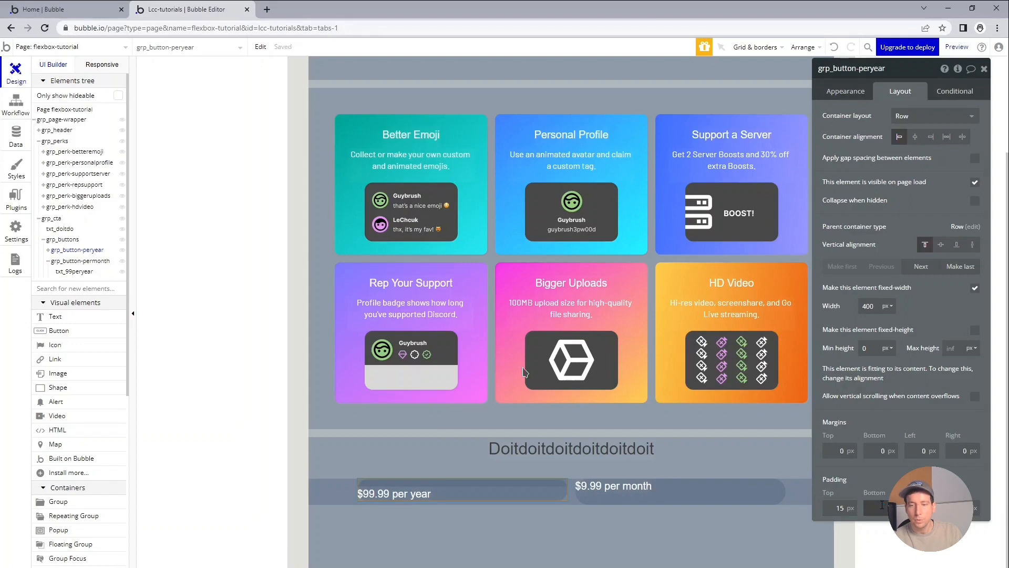
{"action": "type", "text": "15"}
{"action": "key", "text": "Tab"}
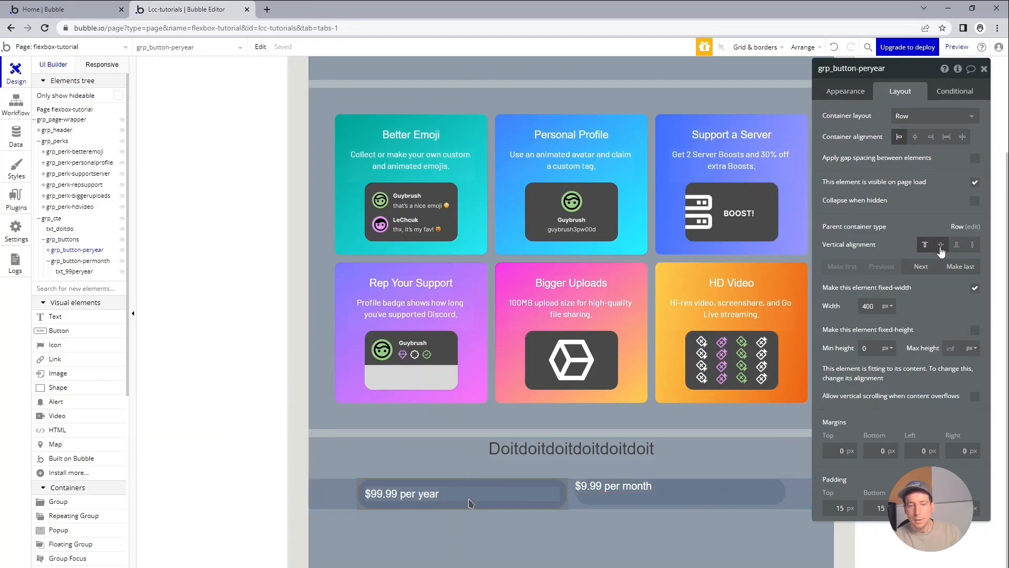
{"action": "left_click", "coordinate": [914, 143]}
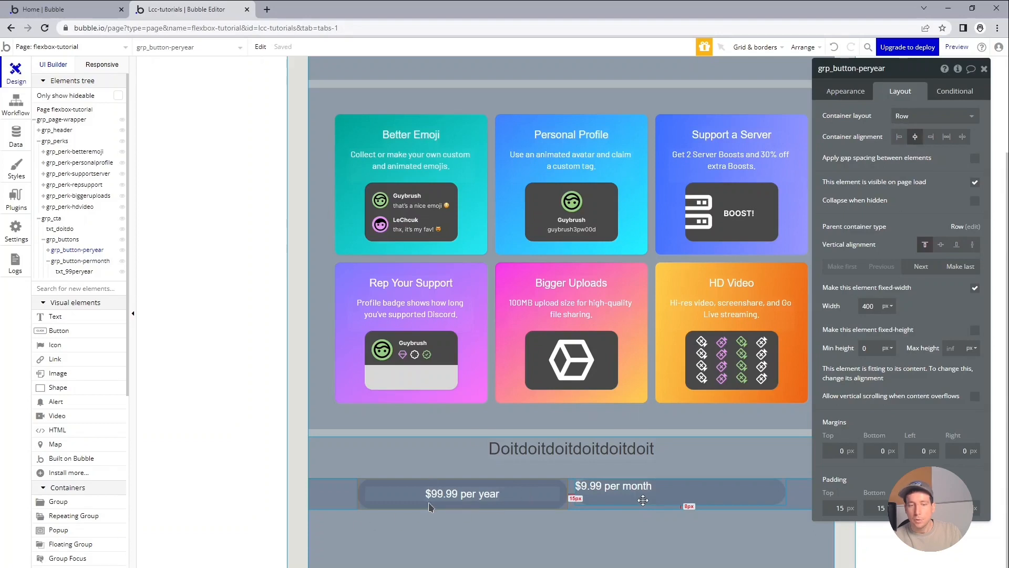
Set the minimum height of the per-month button group to 0 px.
{"action": "left_click", "coordinate": [643, 500]}
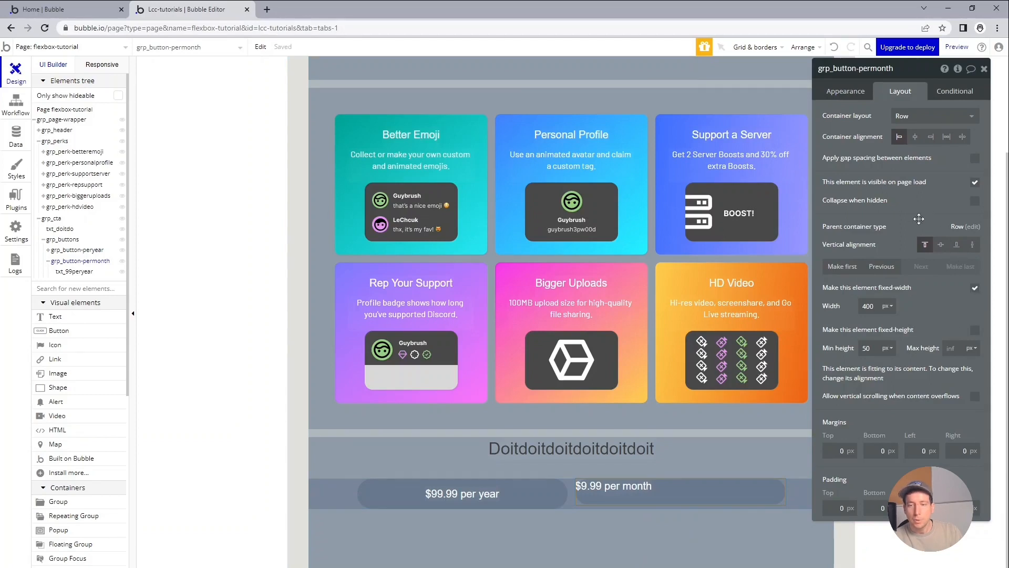
{"action": "left_click", "coordinate": [871, 352]}
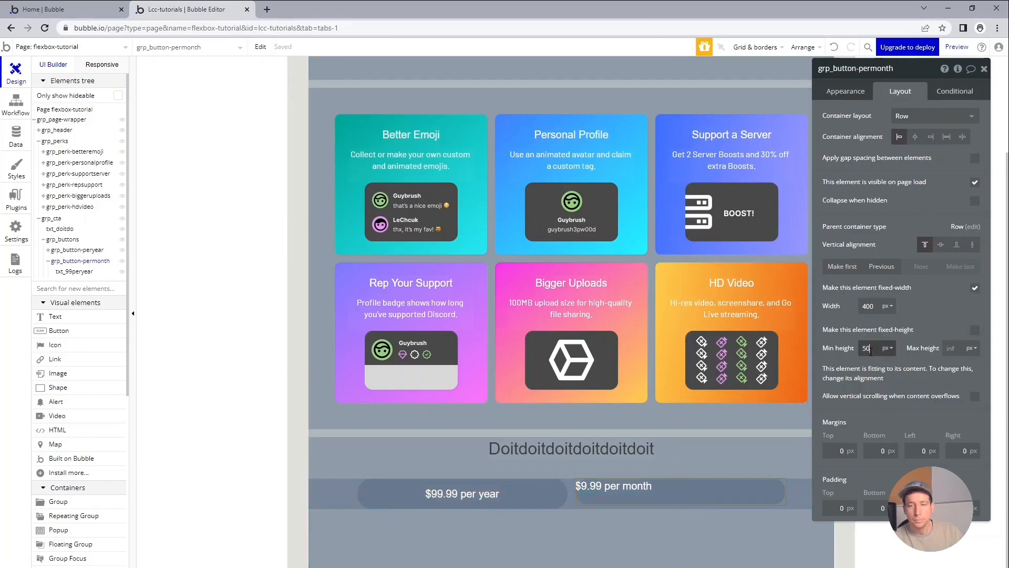
{"action": "type", "text": "0"}
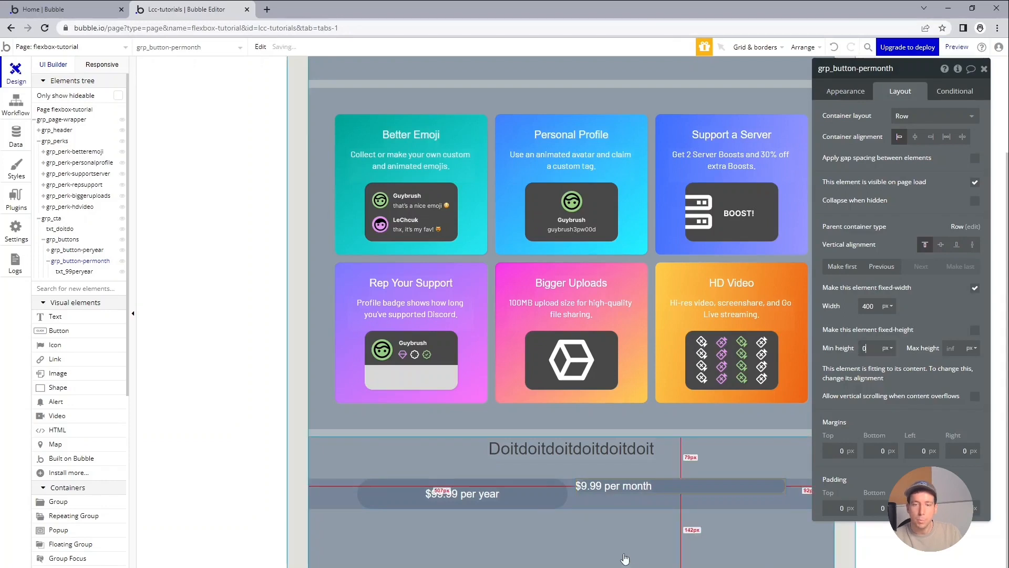
Rename the per-month price text element txt_9permonth.
{"action": "left_click", "coordinate": [628, 489]}
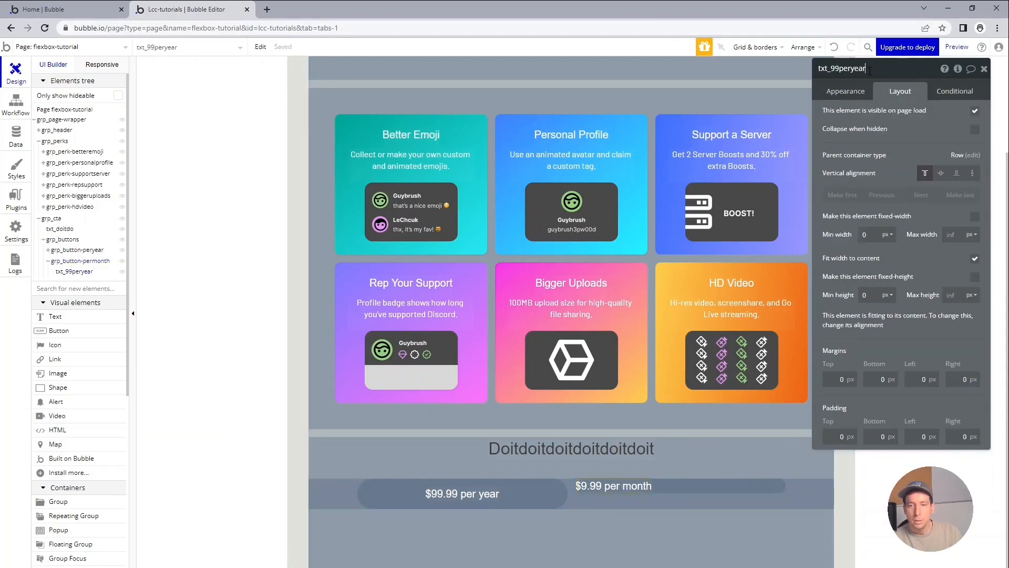
{"action": "key", "text": "shift+End"}
{"action": "key", "text": "BackSpace"}
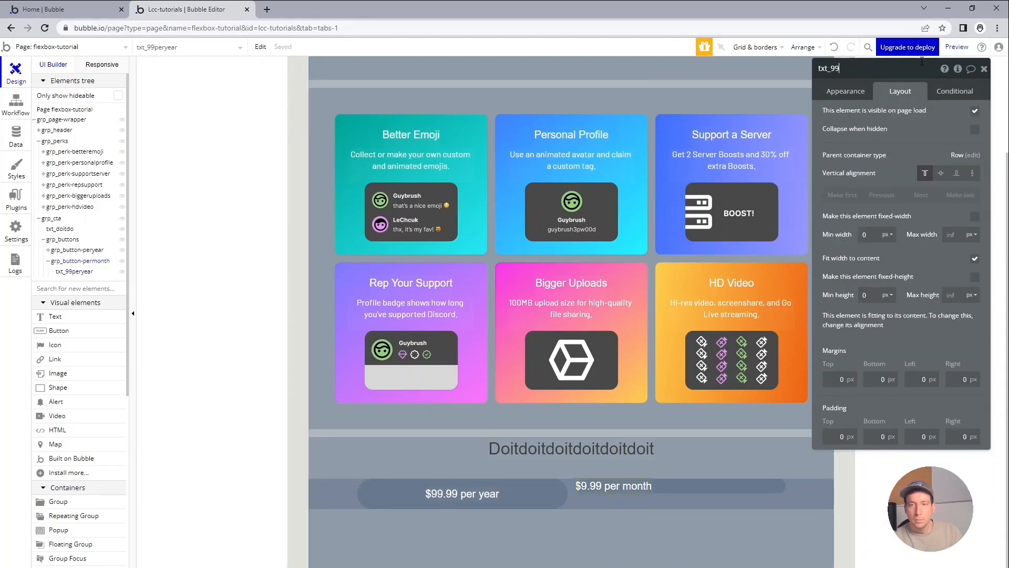
{"action": "type", "text": "permonth"}
{"action": "key", "text": "Return"}
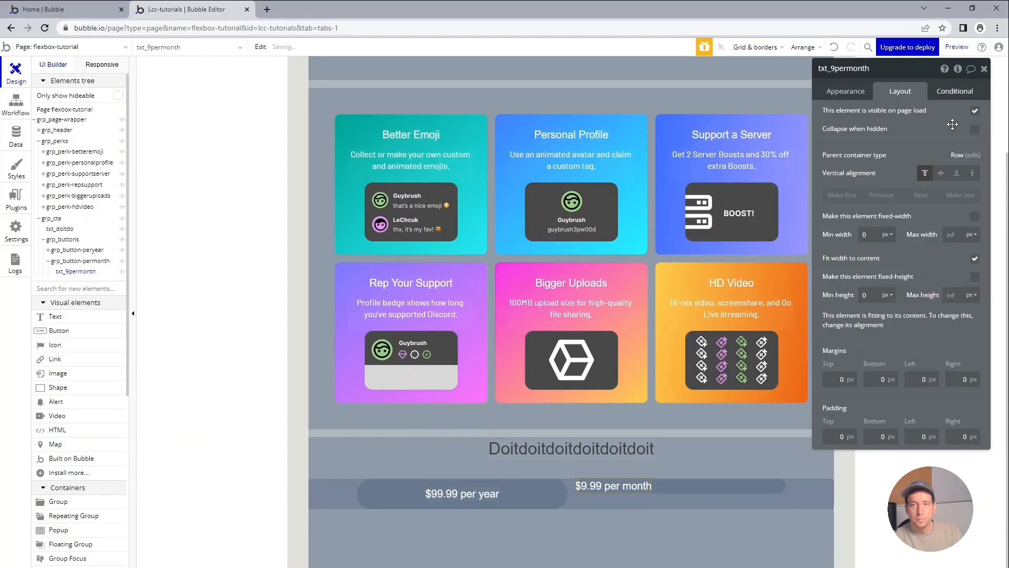
Give the per-month button group 15 px of padding on all sides and centre its contents horizontally.
{"action": "left_click", "coordinate": [705, 493]}
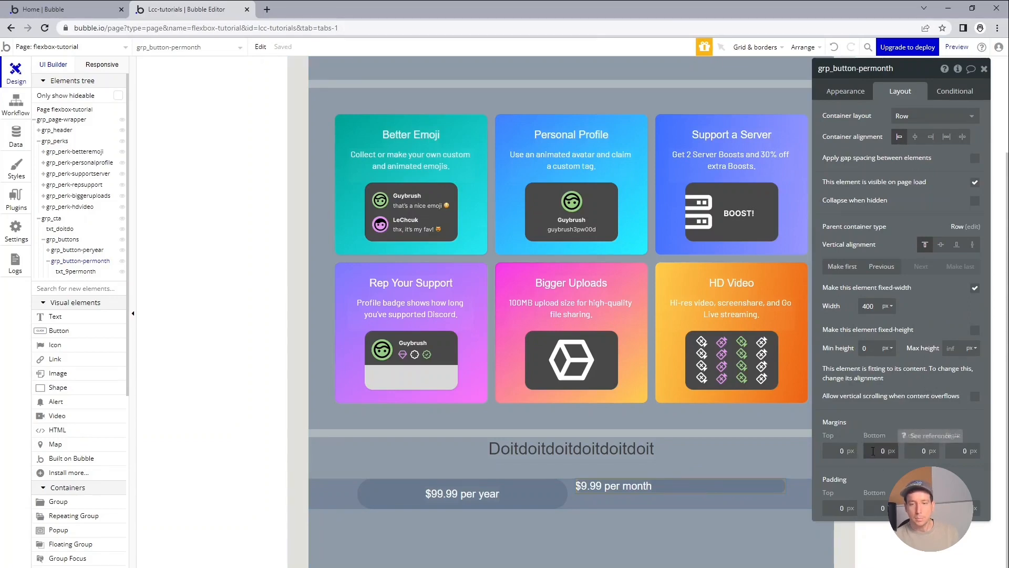
{"action": "double_click", "coordinate": [844, 508]}
{"action": "type", "text": "15"}
{"action": "key", "text": "Tab"}
{"action": "type", "text": "15"}
{"action": "key", "text": "Tab"}
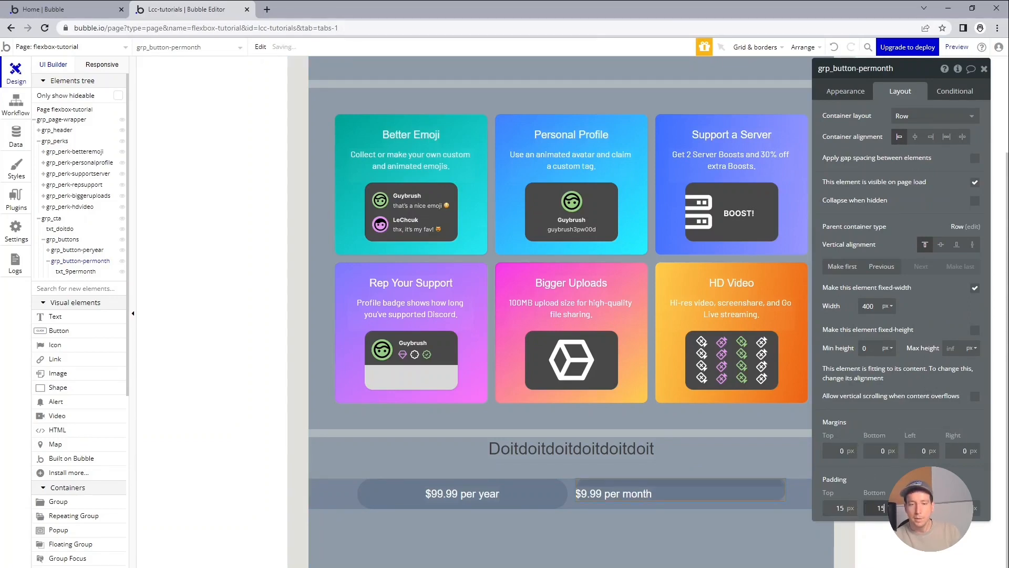
{"action": "type", "text": "15"}
{"action": "key", "text": "Tab"}
{"action": "type", "text": "15"}
{"action": "key", "text": "Tab"}
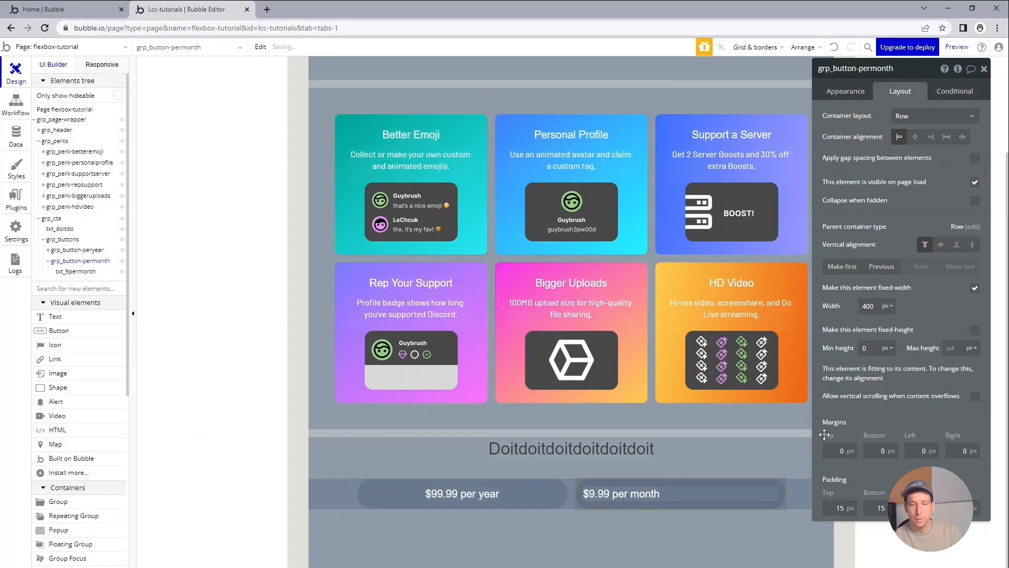
{"action": "left_click", "coordinate": [915, 137]}
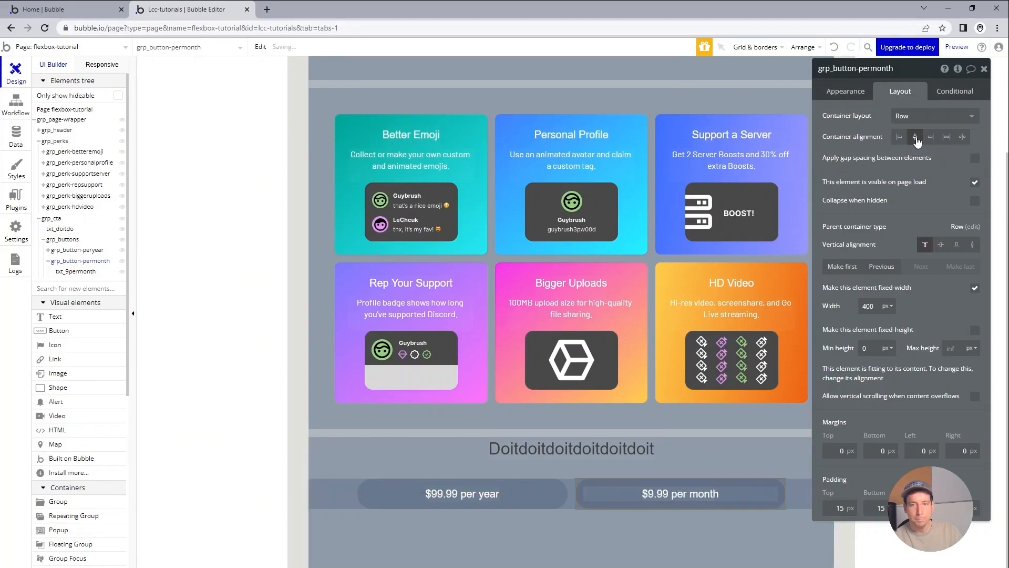
{"action": "left_click", "coordinate": [444, 450]}
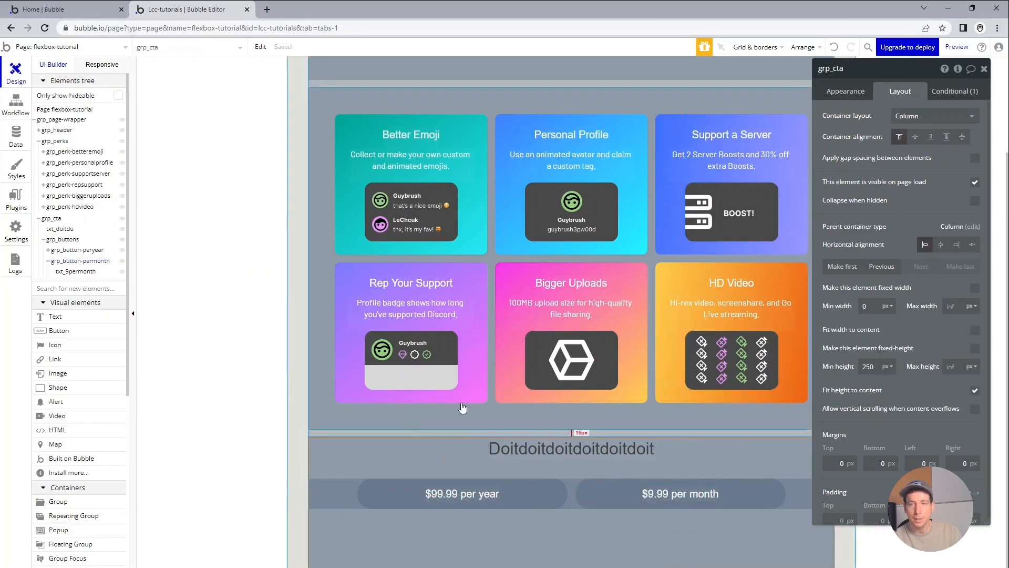
Switch to the Discord Nitro page and inspect the styling of the "16% off" pill in the per-year button.
{"action": "key", "text": "alt+Tab"}
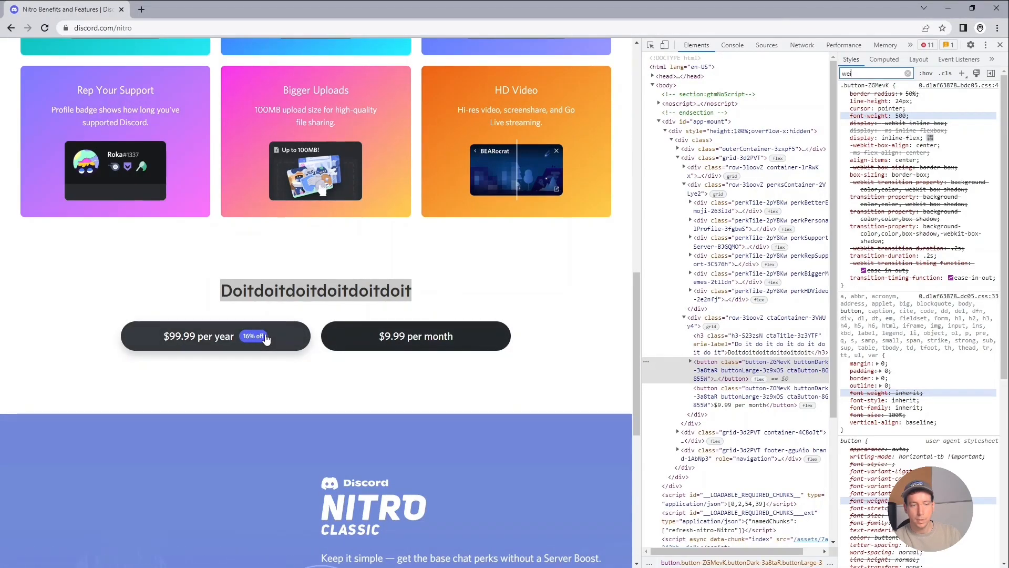
{"action": "type", "text": "i"}
{"action": "key", "text": "ctrl+shift+c"}
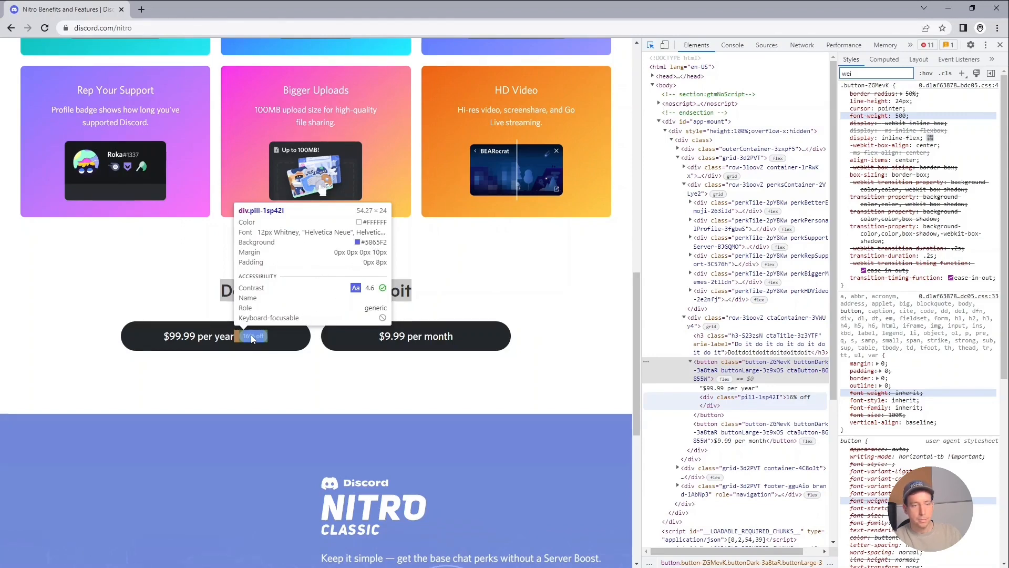
{"action": "left_click", "coordinate": [252, 337]}
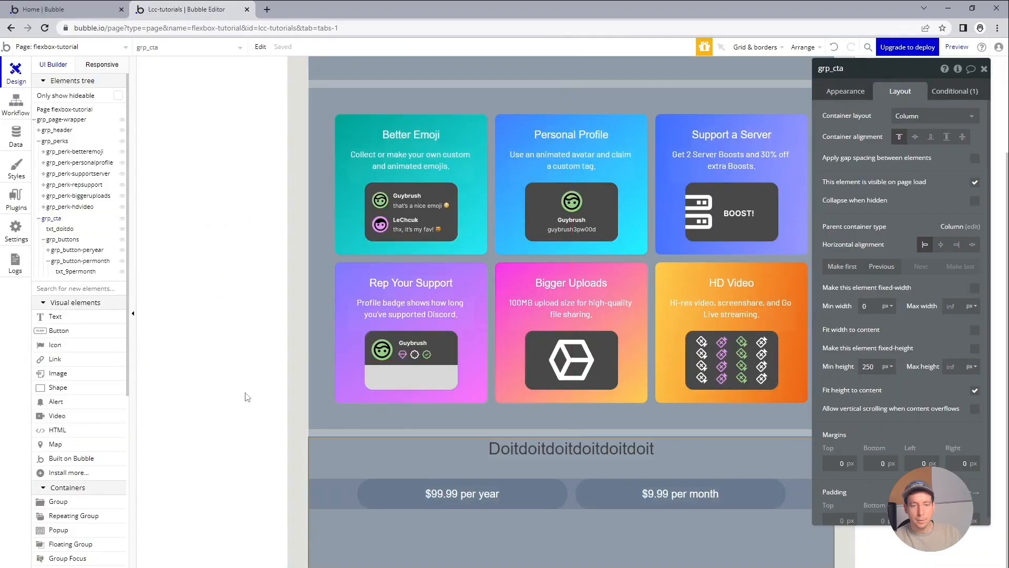
{"action": "left_click", "coordinate": [247, 397]}
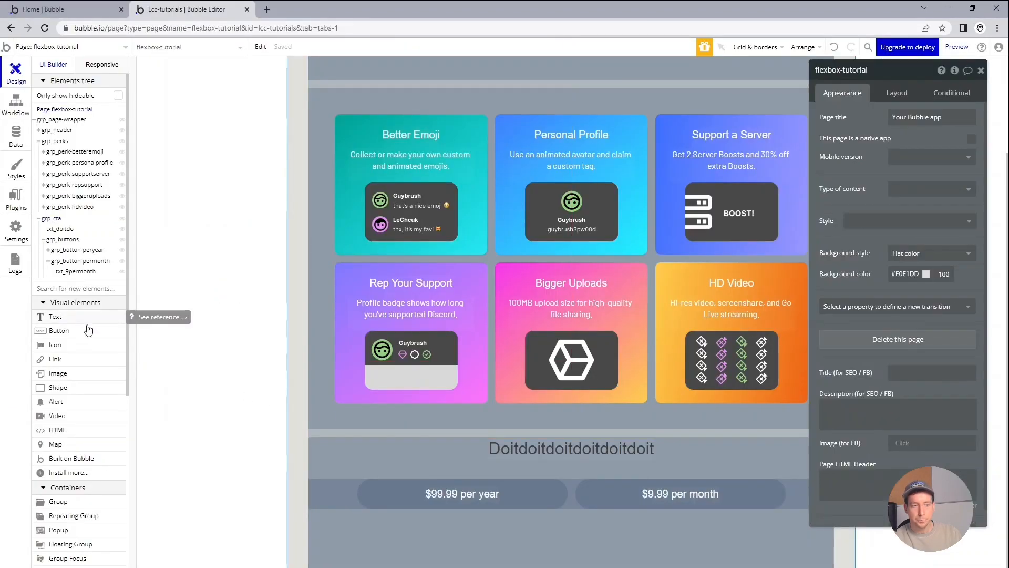
Duplicate the $99.99 per year text inside the per-year button group and set the copy's font size to 12 px.
{"action": "left_click", "coordinate": [465, 495]}
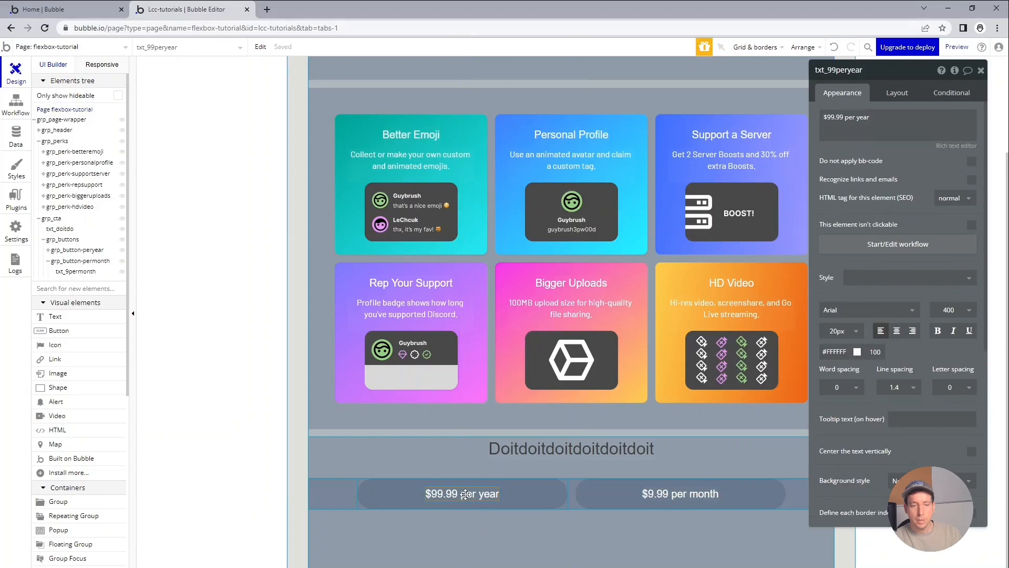
{"action": "left_click", "coordinate": [545, 493]}
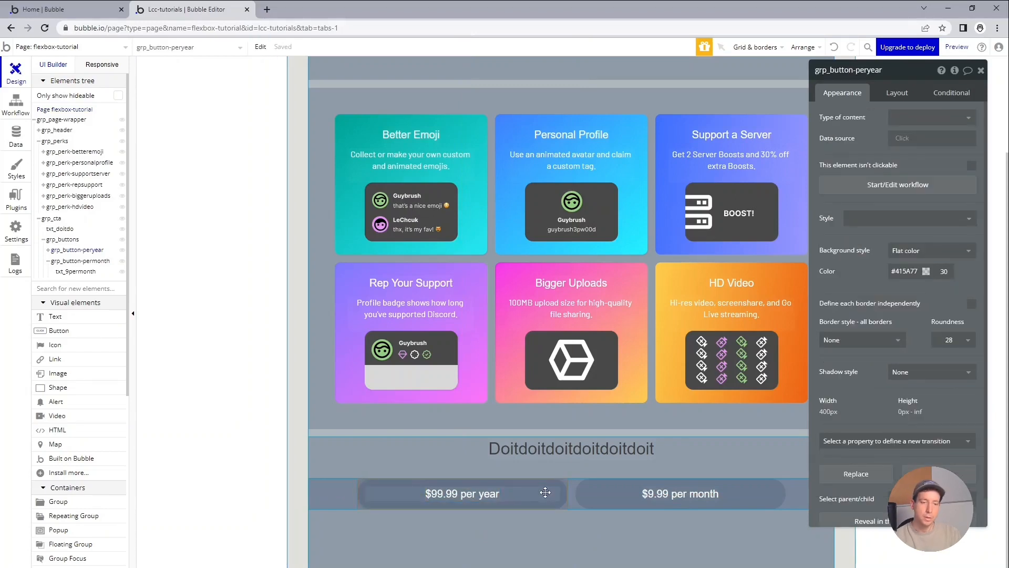
{"action": "key", "text": "ctrl+v"}
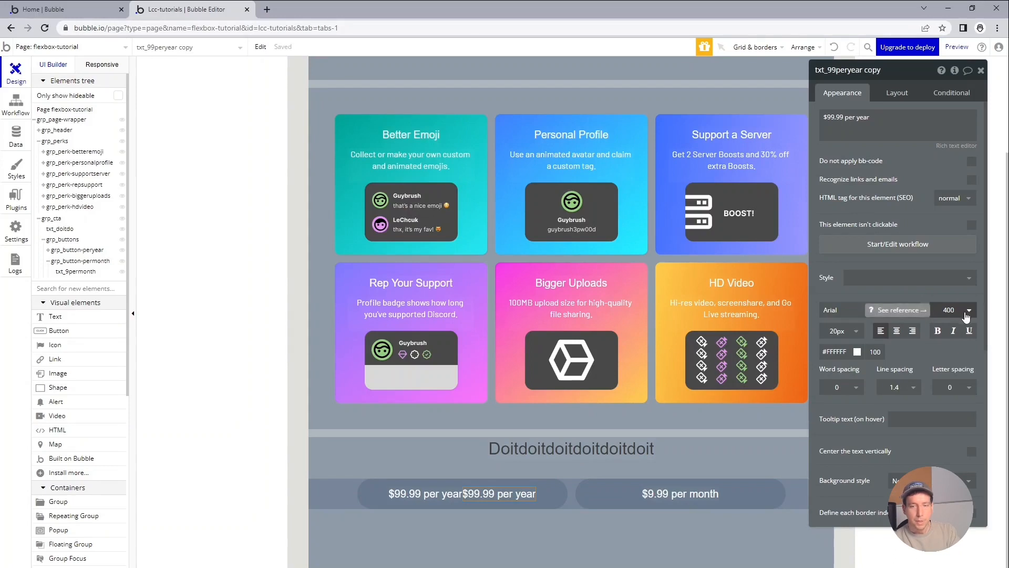
{"action": "left_click", "coordinate": [840, 330]}
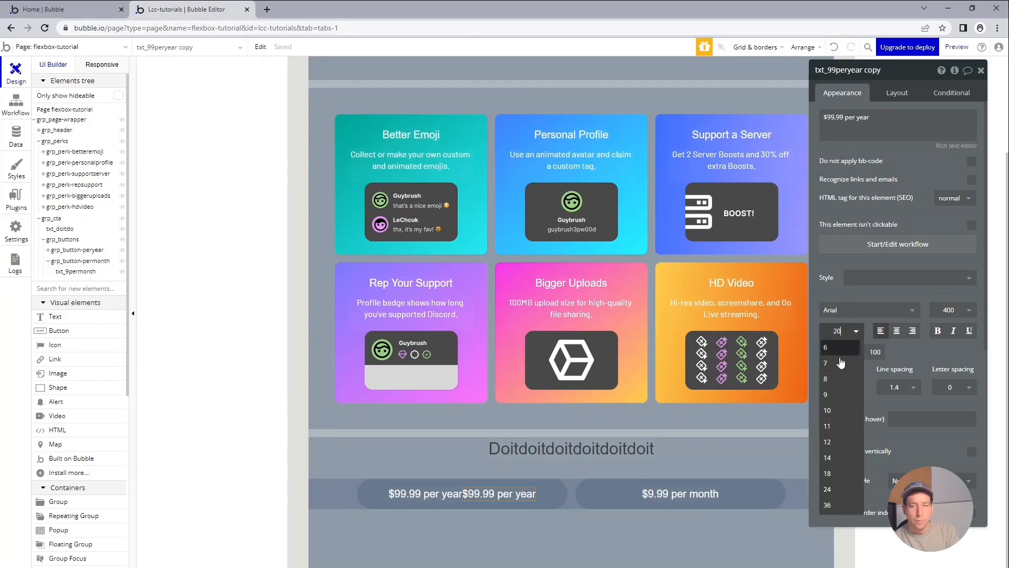
{"action": "left_click", "coordinate": [839, 442]}
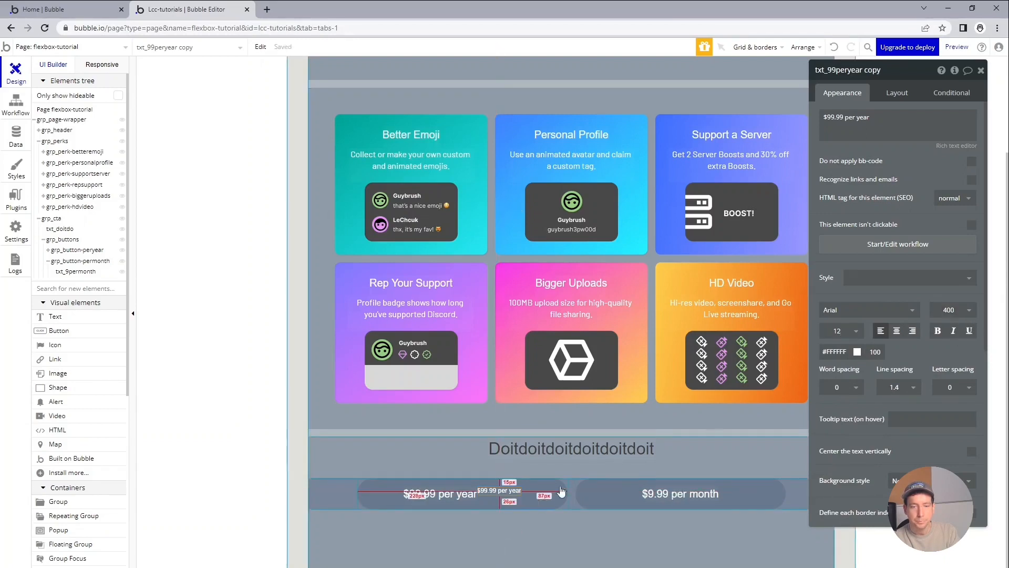
Apply gap spacing between the per-year button group's elements with a 15 px column gap.
{"action": "left_click", "coordinate": [383, 497]}
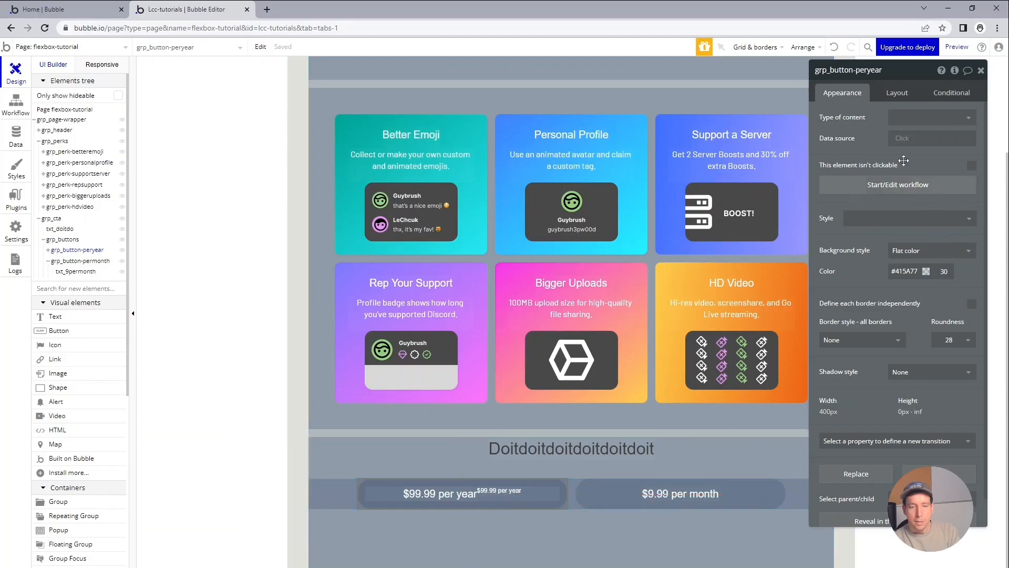
{"action": "left_click", "coordinate": [897, 92]}
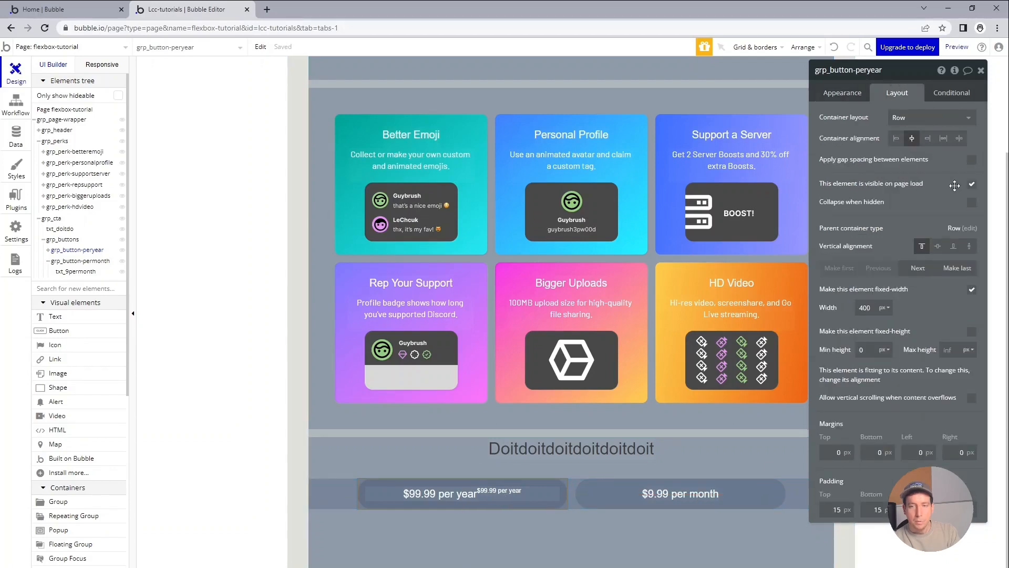
{"action": "left_click", "coordinate": [972, 160]}
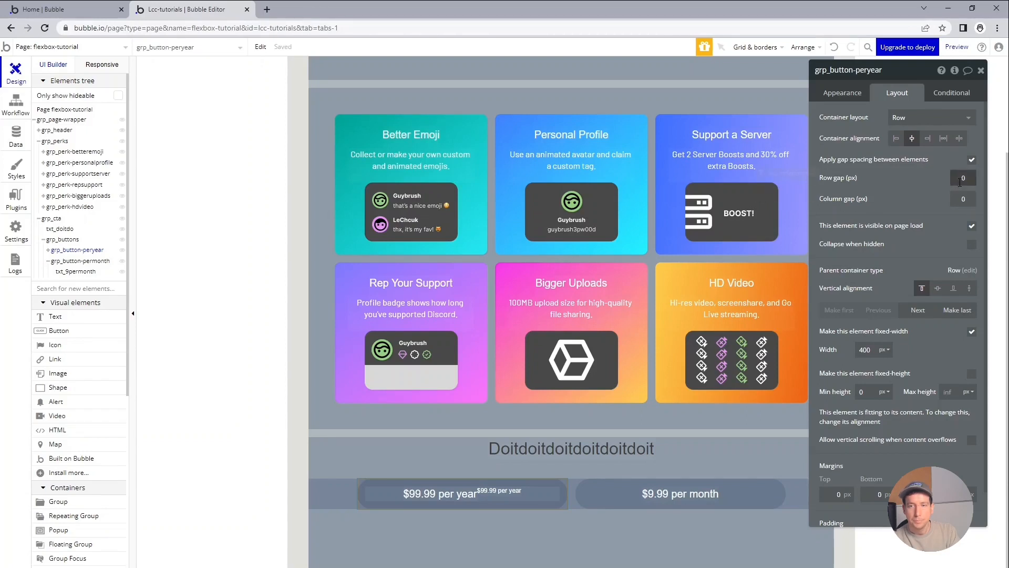
{"action": "key", "text": "Tab"}
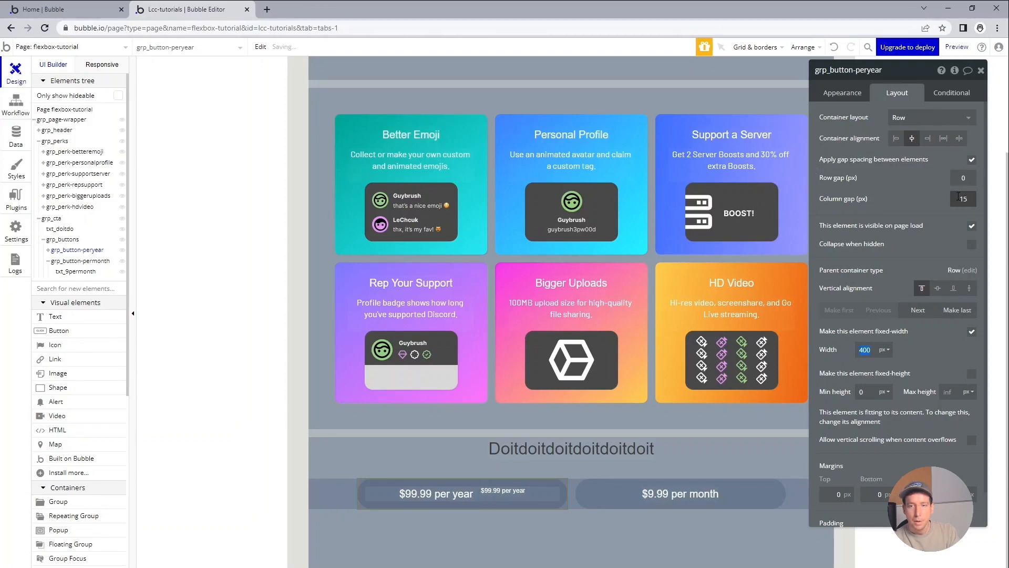
Centre the smaller duplicated text vertically within the per-year button group.
{"action": "left_click", "coordinate": [501, 492]}
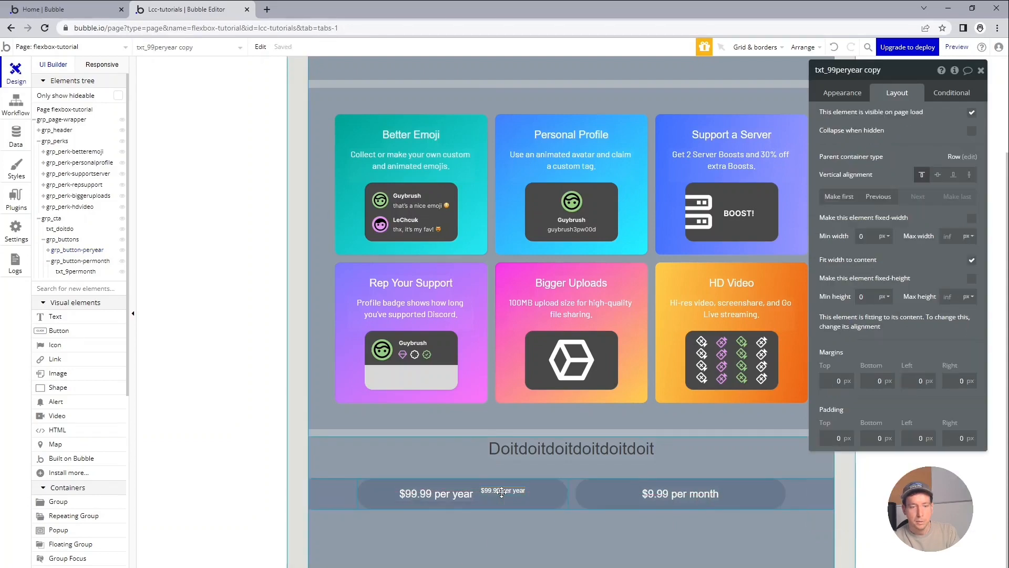
{"action": "mouse_move", "coordinate": [457, 503]}
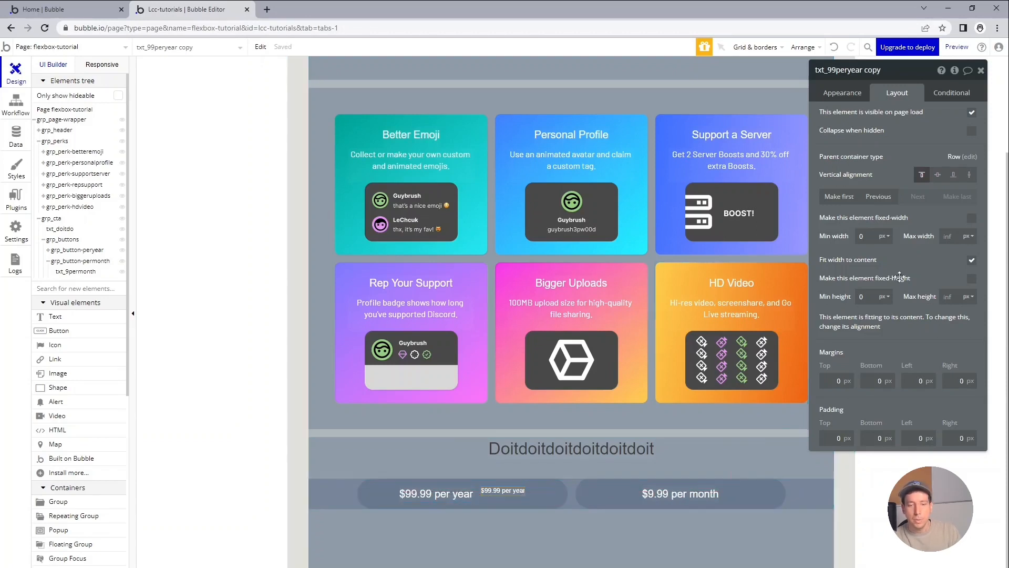
{"action": "left_click", "coordinate": [937, 175]}
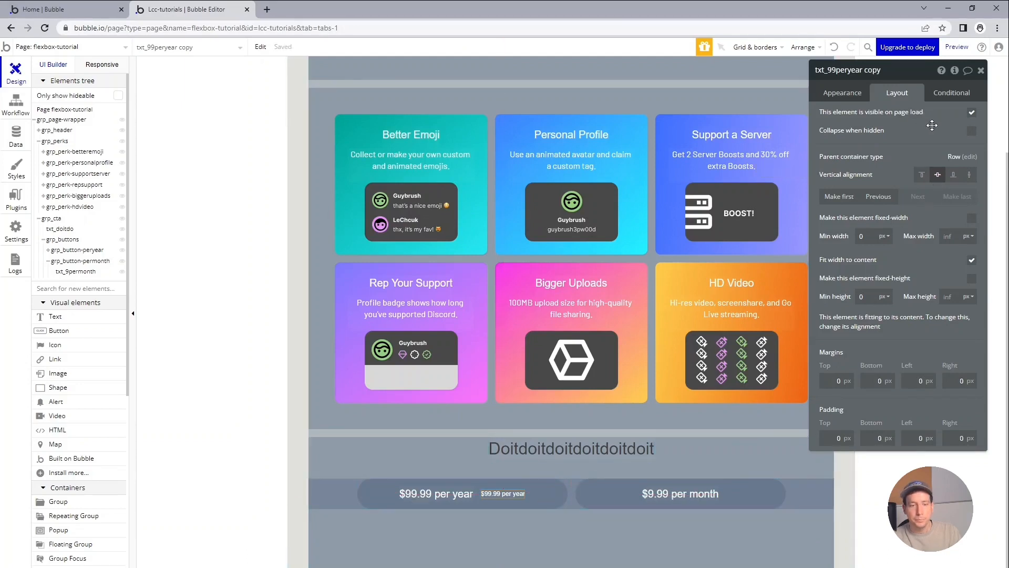
Switch to the Discord Nitro page, inspect the "16% off" pill's background styling and copy its background colour code.
{"action": "key", "text": "alt+Tab"}
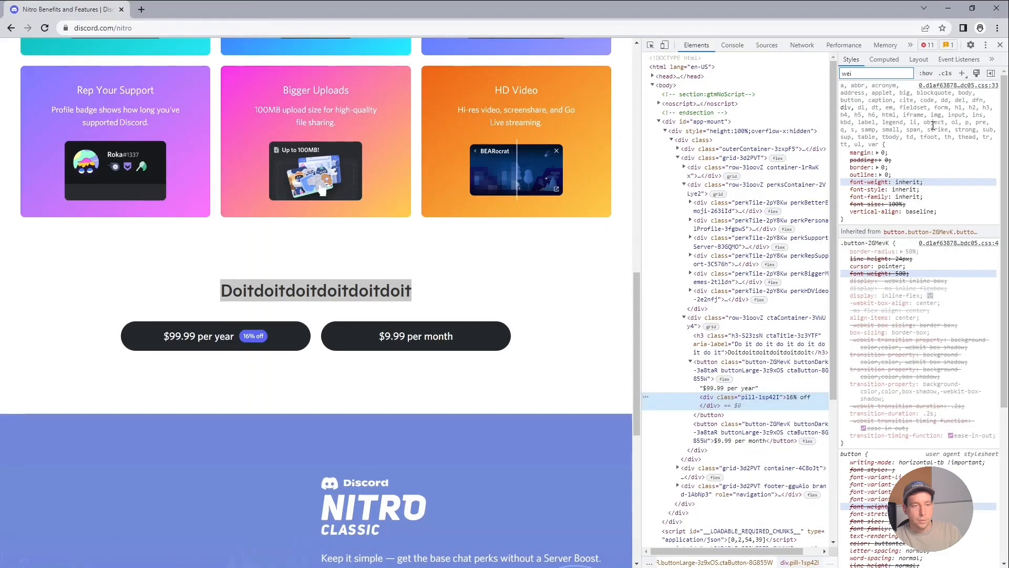
{"action": "left_click", "coordinate": [651, 45]}
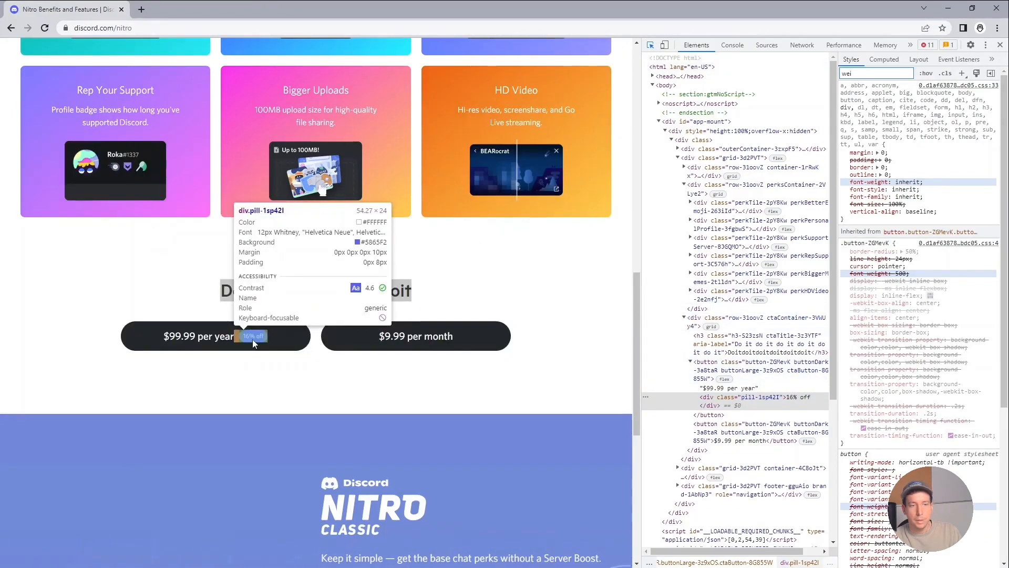
{"action": "left_click", "coordinate": [252, 339]}
{"action": "double_click", "coordinate": [877, 75]}
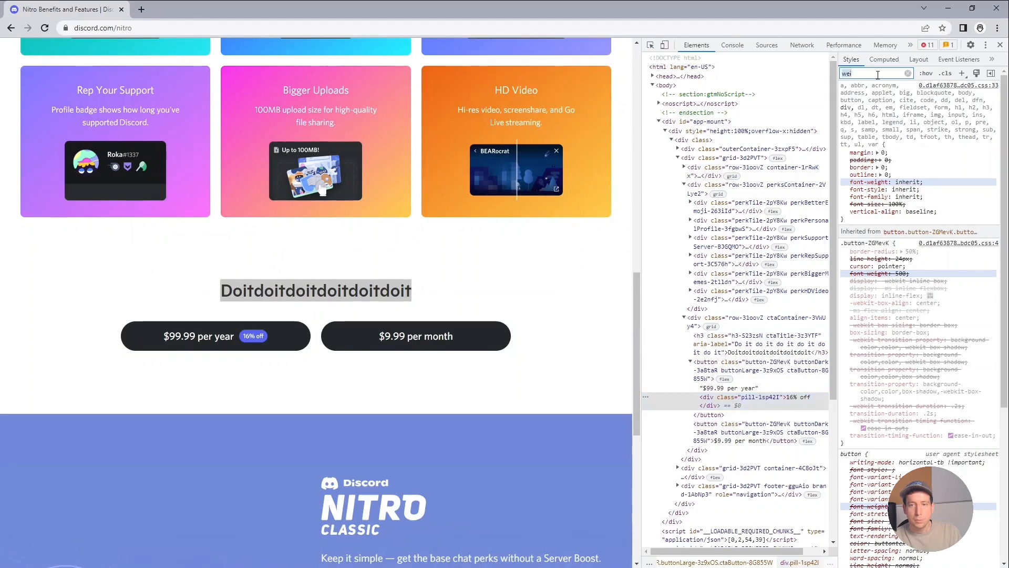
{"action": "type", "text": "back"}
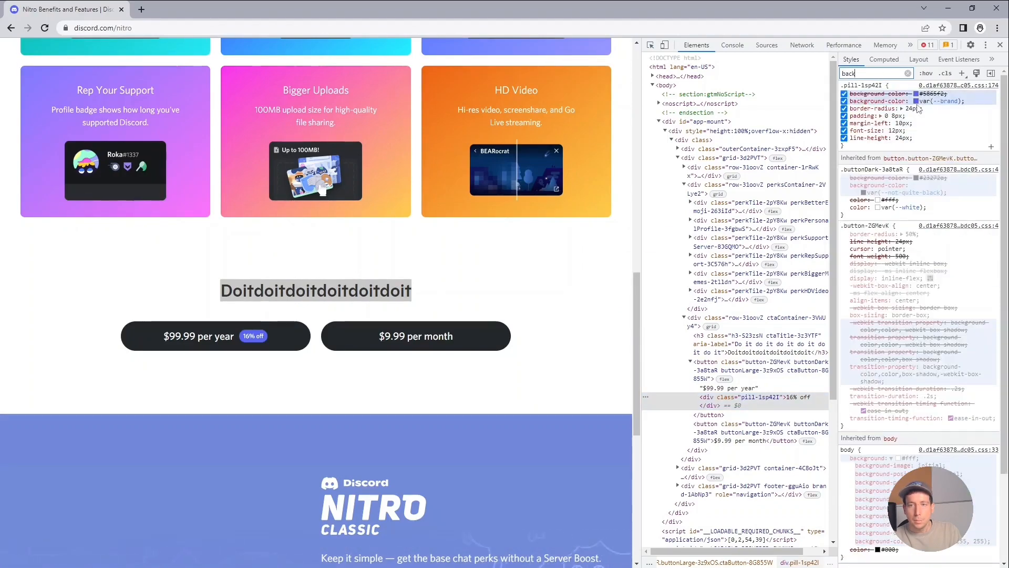
{"action": "left_click", "coordinate": [916, 93]}
{"action": "left_click", "coordinate": [932, 205]}
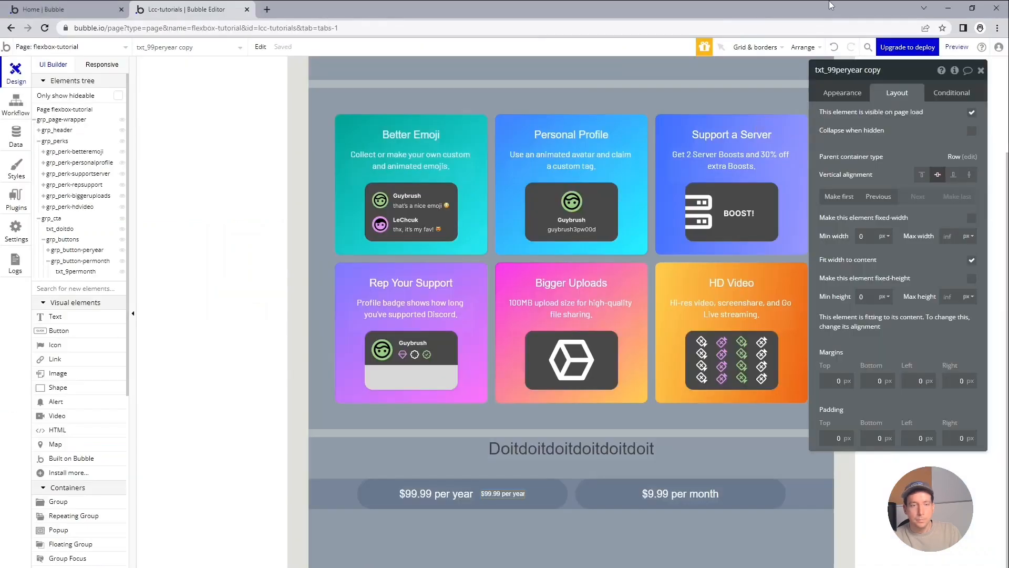
Switch back to Bubble and give the duplicated text a flat colour background of #5865F2.
{"action": "left_click", "coordinate": [851, 97]}
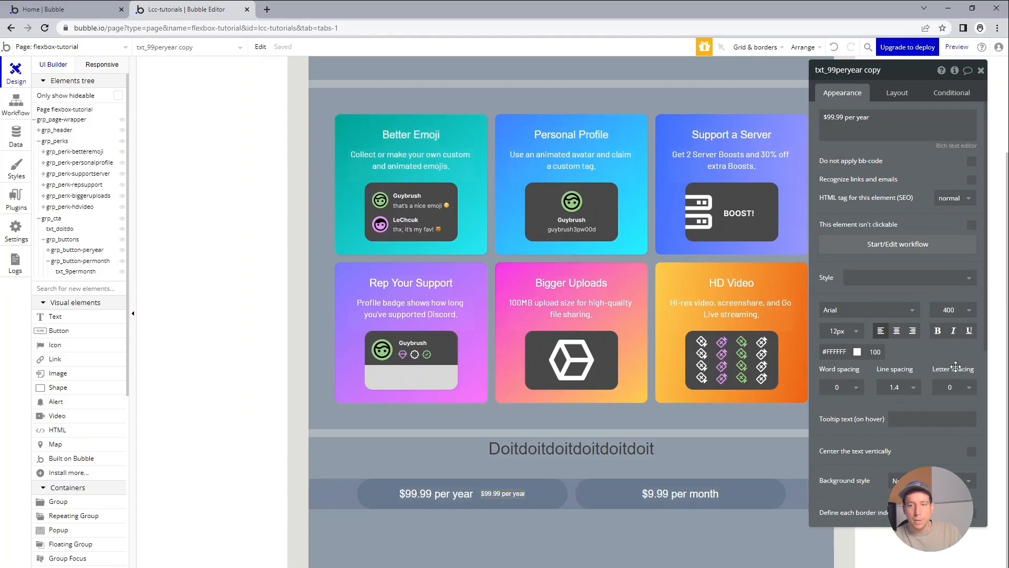
{"action": "scroll", "coordinate": [917, 352], "scroll_direction": "down", "scroll_amount": 2}
{"action": "scroll", "coordinate": [918, 355], "scroll_direction": "down", "scroll_amount": 1}
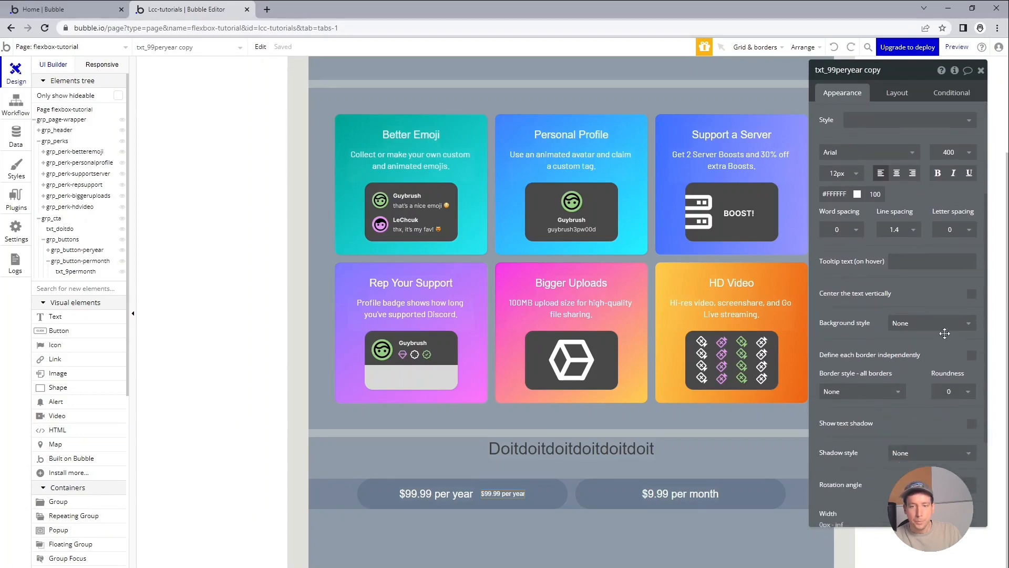
{"action": "left_click", "coordinate": [930, 322]}
{"action": "left_click", "coordinate": [938, 354]}
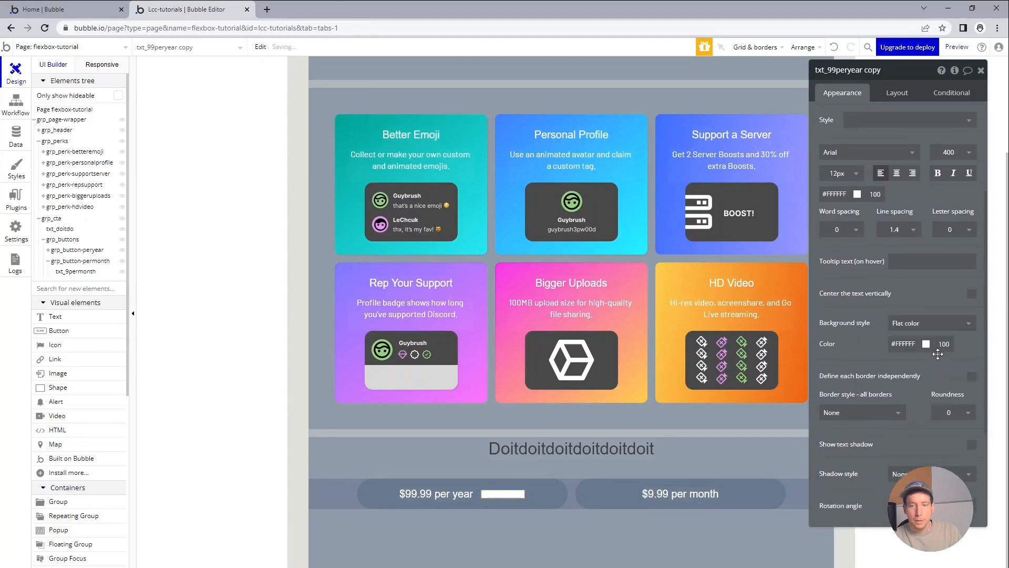
{"action": "double_click", "coordinate": [904, 345]}
{"action": "key", "text": "ctrl+v"}
{"action": "key", "text": "Tab"}
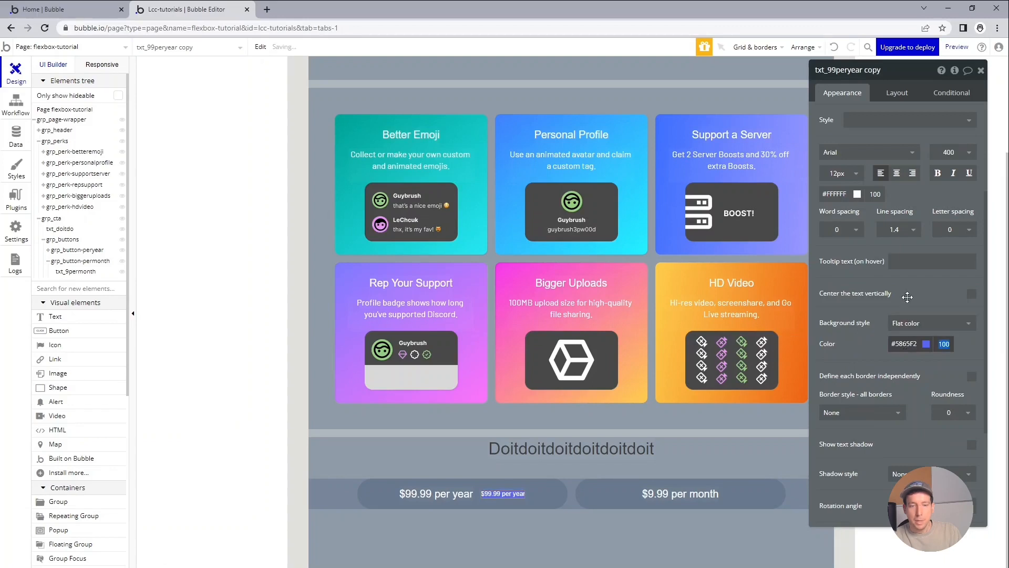
Change the duplicated text's content to "16% off".
{"action": "scroll", "coordinate": [908, 297], "scroll_direction": "up", "scroll_amount": 3}
{"action": "triple_click", "coordinate": [879, 122]}
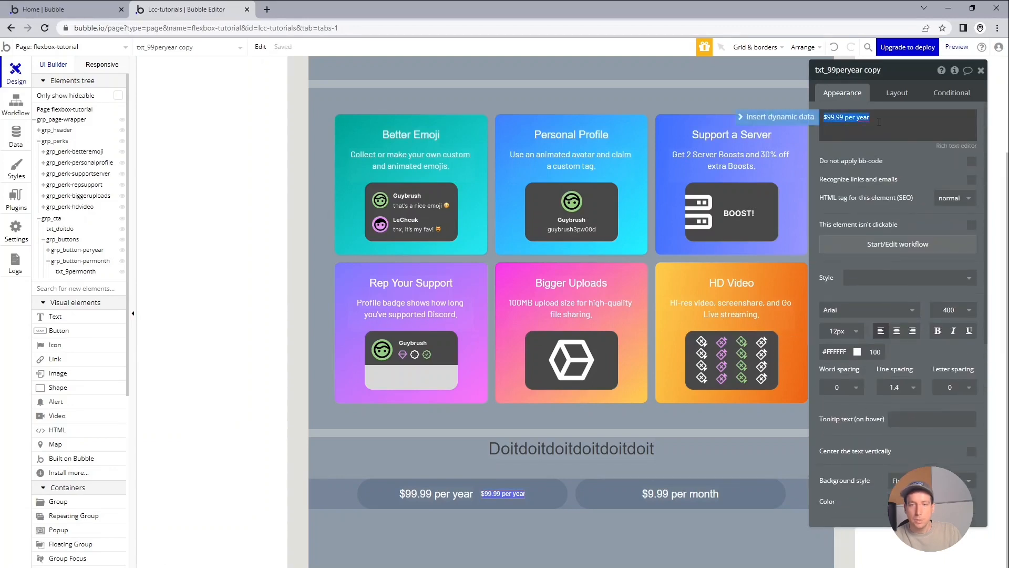
{"action": "type", "text": "16% off"}
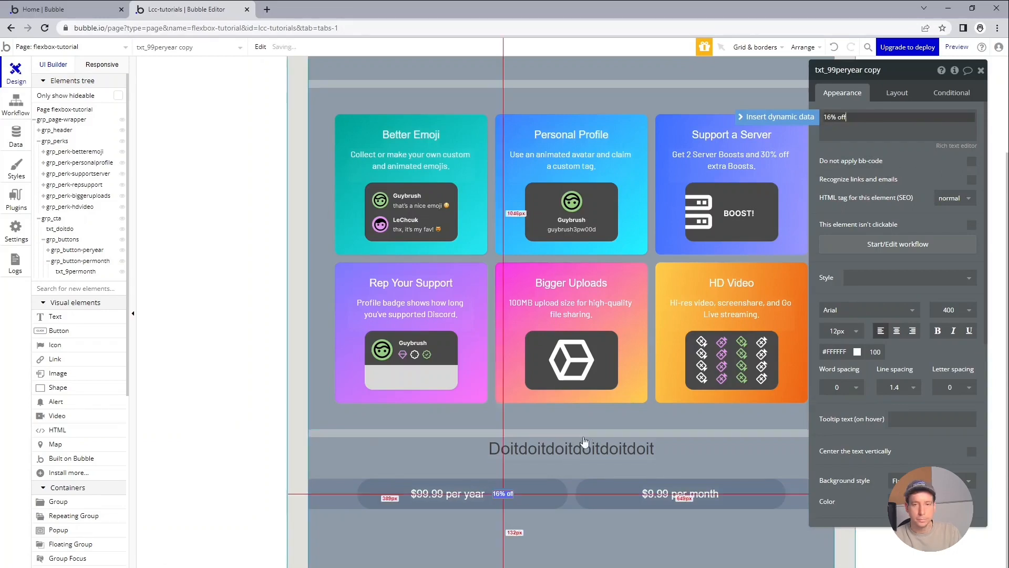
{"action": "left_click", "coordinate": [581, 466]}
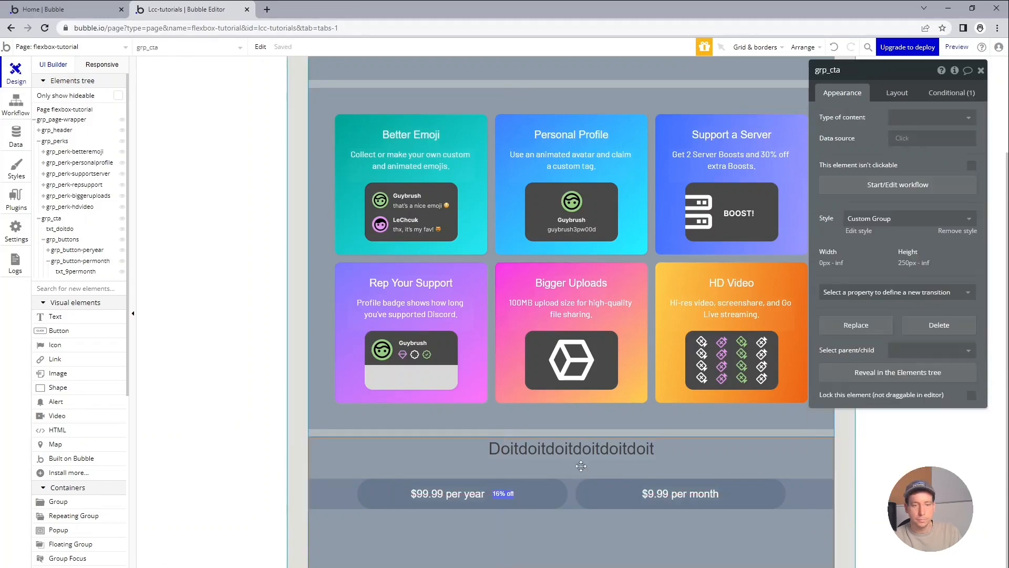
Compare the pill with Discord's original and give the "16% off" text 10 px of padding on all sides.
{"action": "left_click", "coordinate": [509, 497]}
{"action": "key", "text": "alt+Tab"}
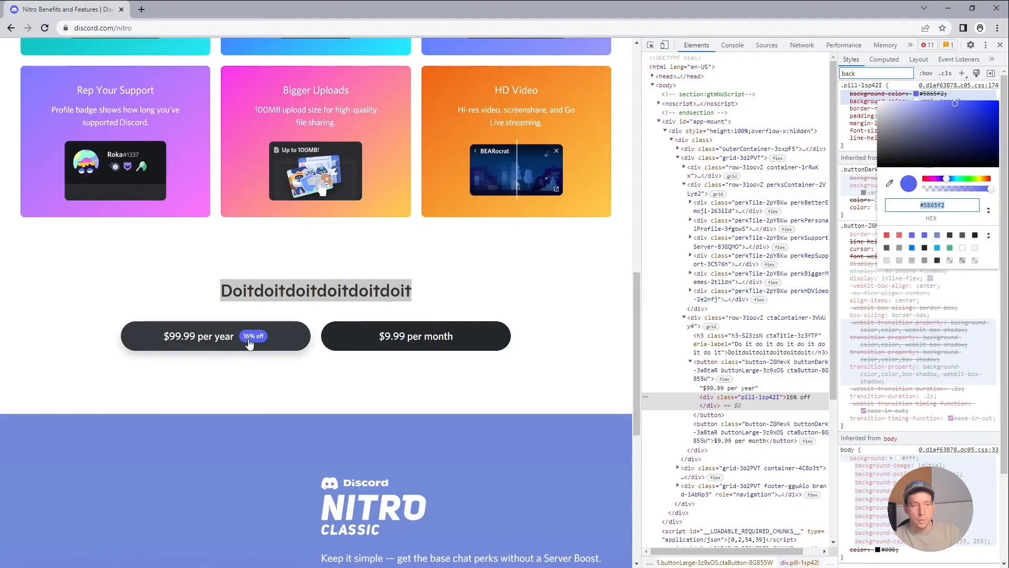
{"action": "key", "text": "alt+Tab"}
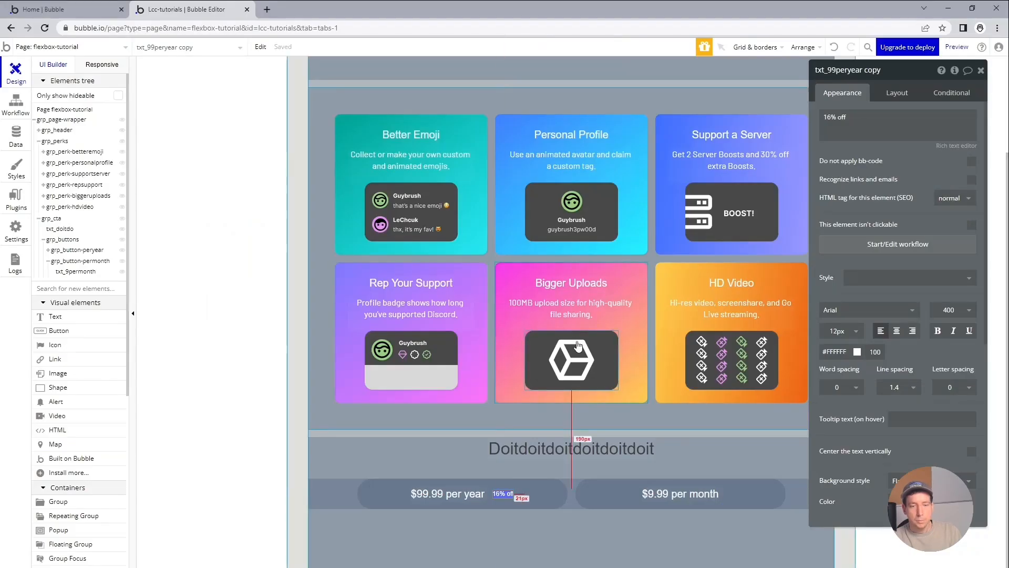
{"action": "scroll", "coordinate": [919, 379], "scroll_direction": "down", "scroll_amount": 3}
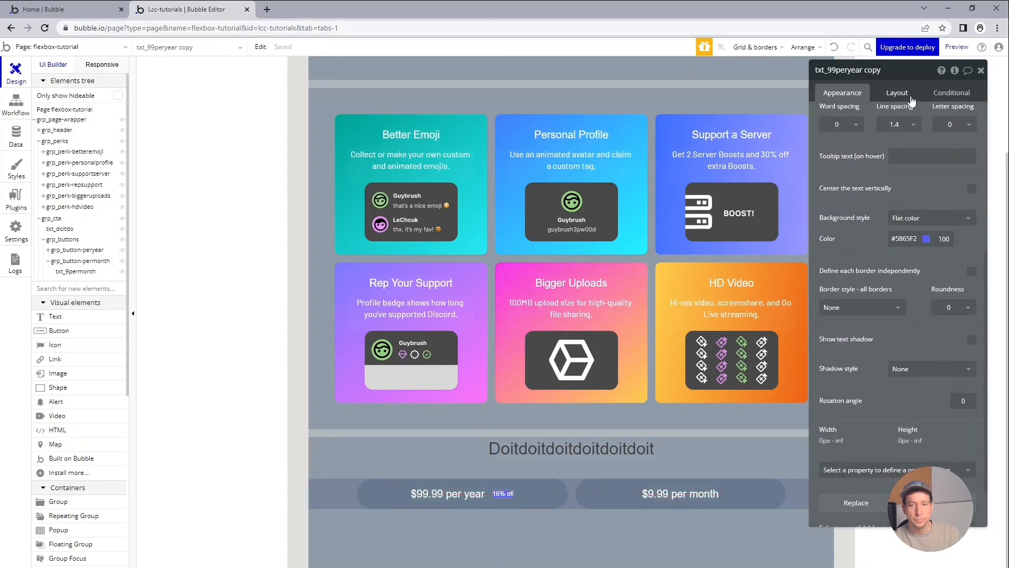
{"action": "left_click", "coordinate": [910, 94]}
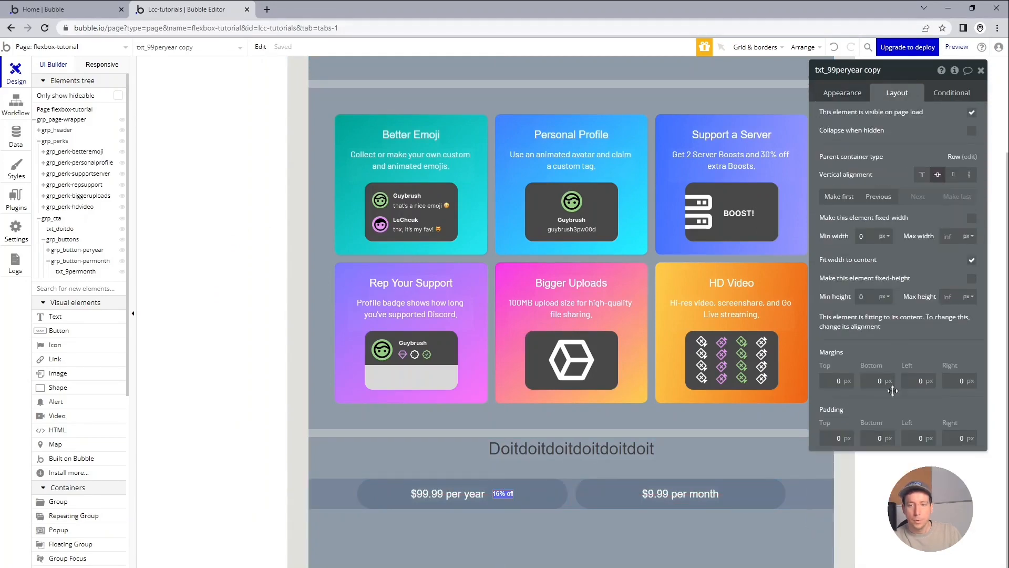
{"action": "left_click", "coordinate": [836, 439]}
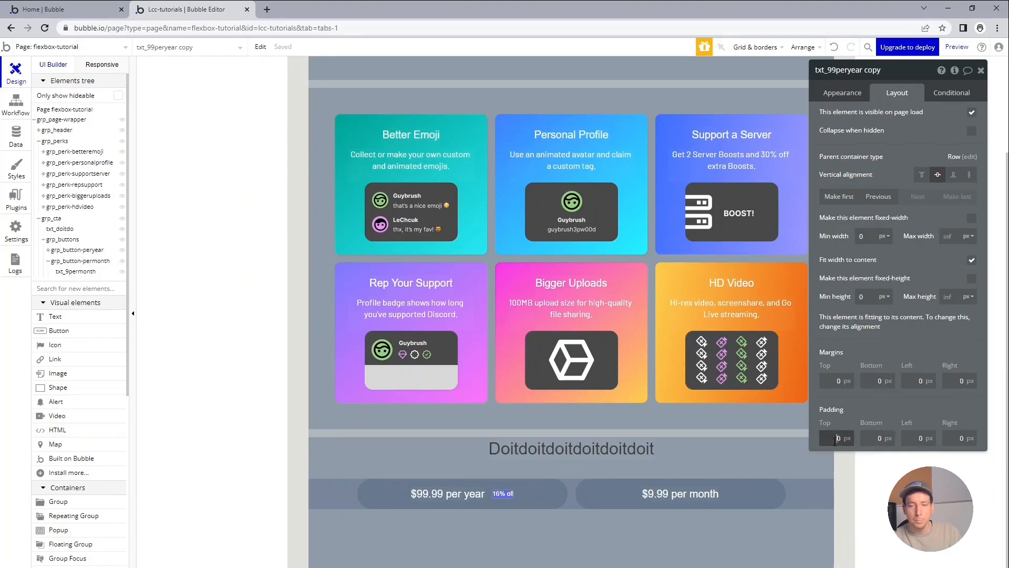
{"action": "type", "text": "1"}
{"action": "key", "text": "Tab"}
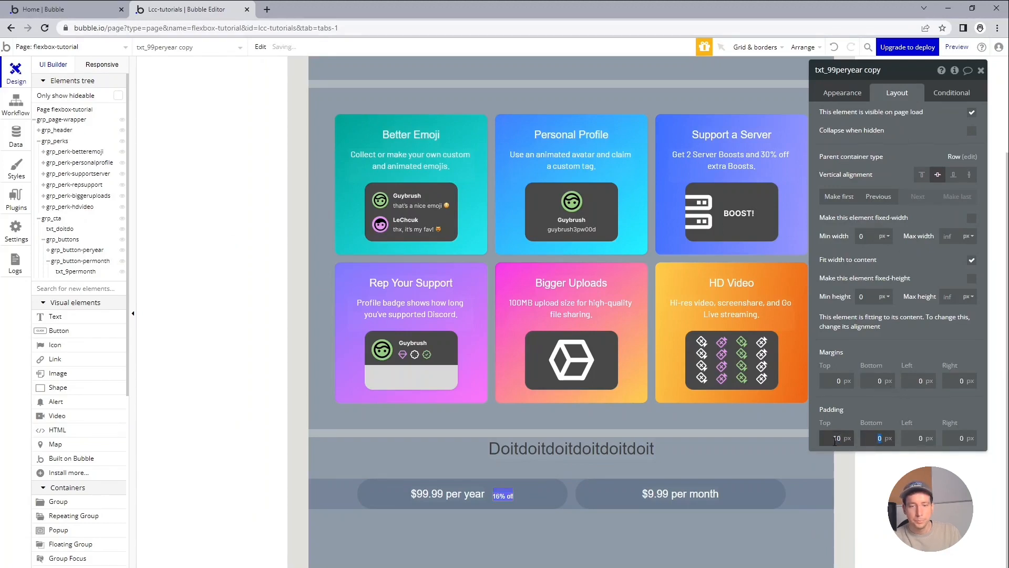
{"action": "type", "text": "10"}
{"action": "key", "text": "Tab"}
{"action": "key", "text": "Tab"}
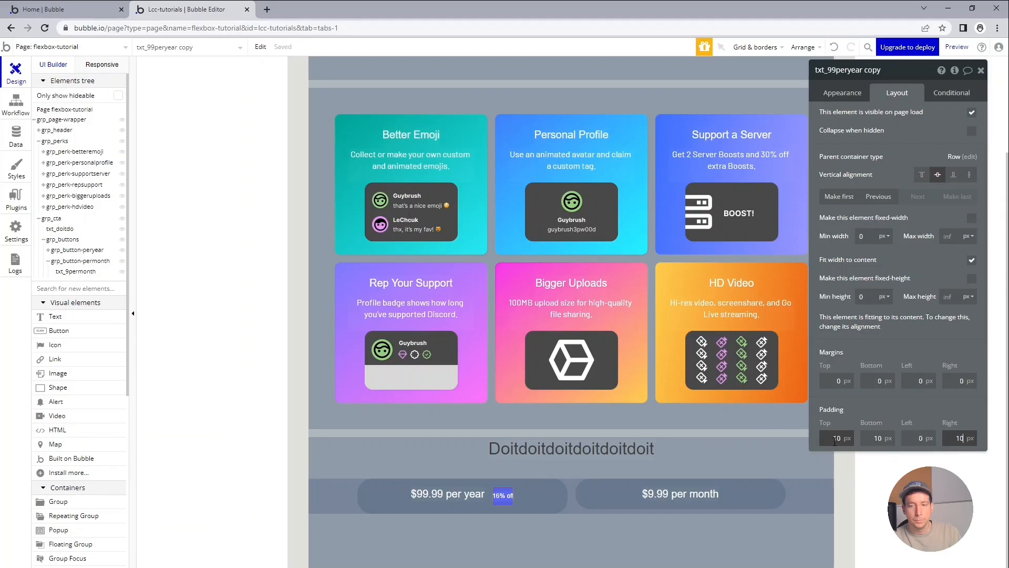
{"action": "left_click", "coordinate": [922, 439]}
{"action": "left_click", "coordinate": [921, 438]}
{"action": "type", "text": "1"}
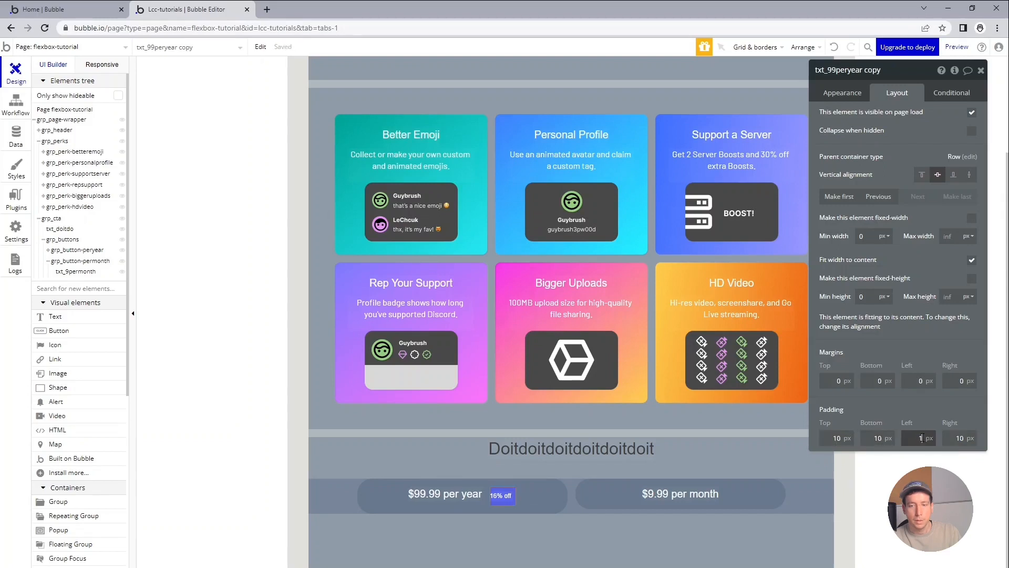
{"action": "type", "text": "0"}
{"action": "key", "text": "Tab"}
Centre the $99.99 per year text vertically within the per-year button group.
{"action": "left_click", "coordinate": [409, 511]}
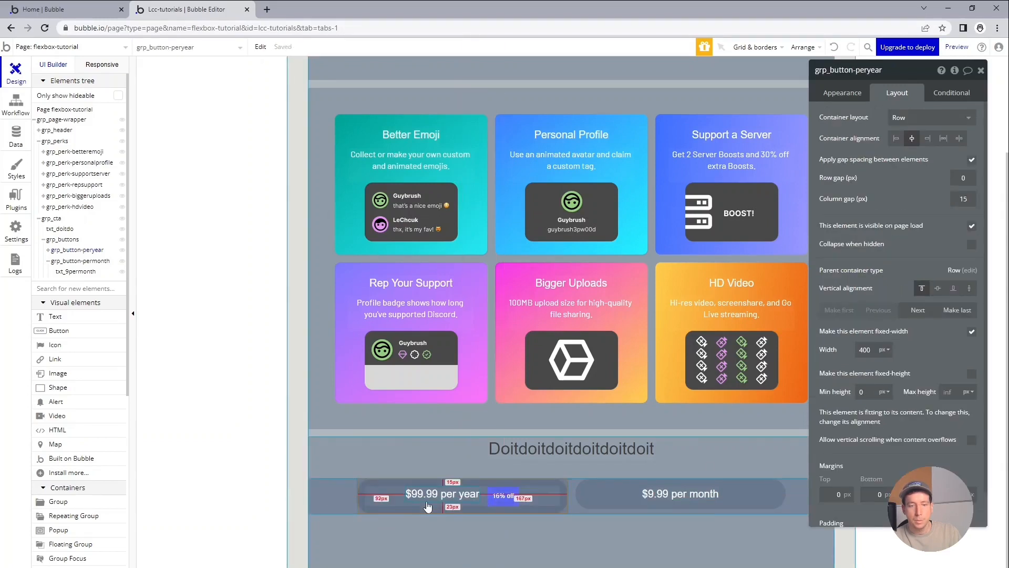
{"action": "left_click", "coordinate": [427, 503]}
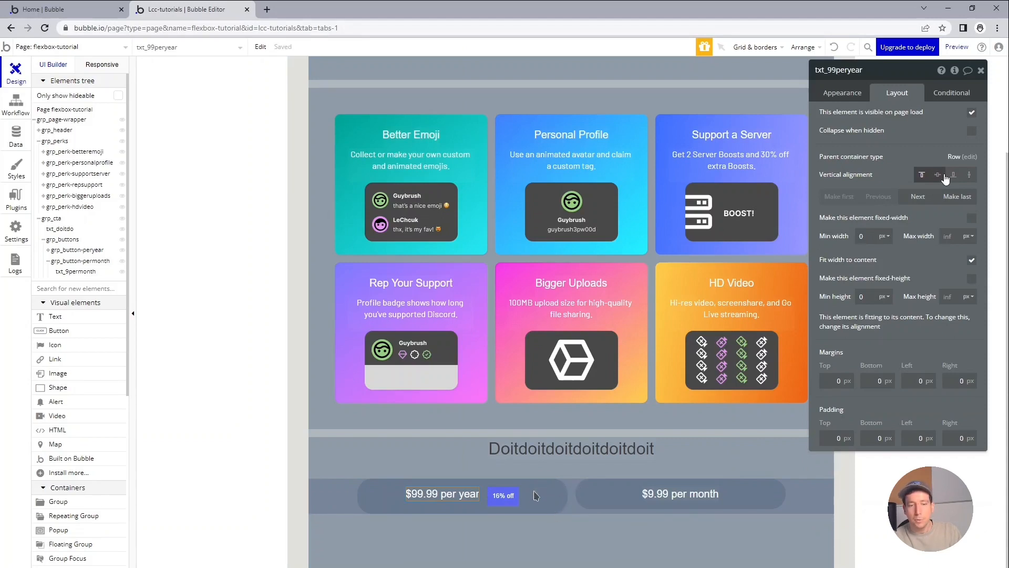
{"action": "left_click", "coordinate": [939, 175]}
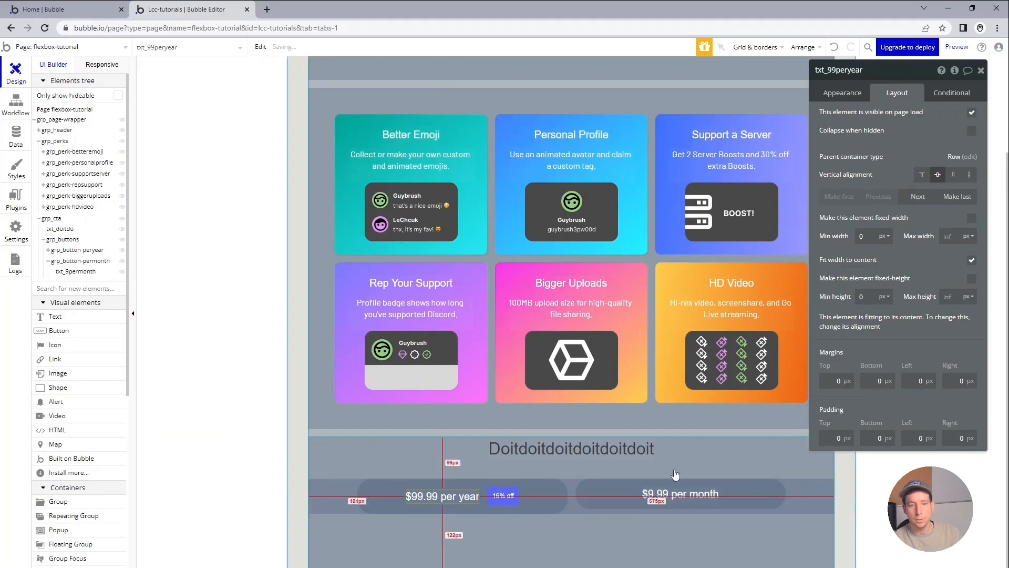
Stretch the per-month button group to the row's full height and centre its $9.99 per month text vertically.
{"action": "left_click", "coordinate": [617, 510]}
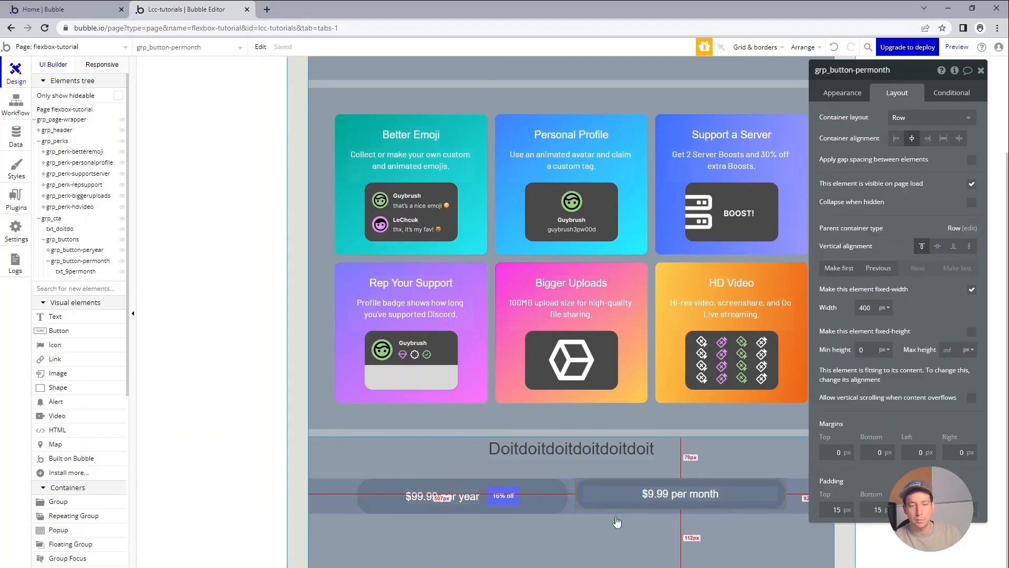
{"action": "left_click", "coordinate": [968, 248]}
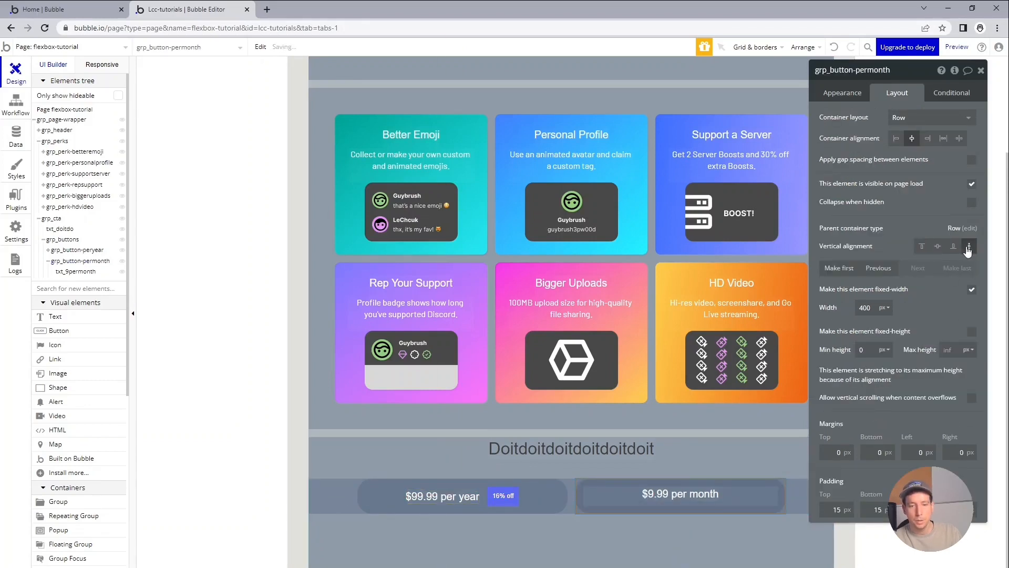
{"action": "left_click", "coordinate": [664, 500]}
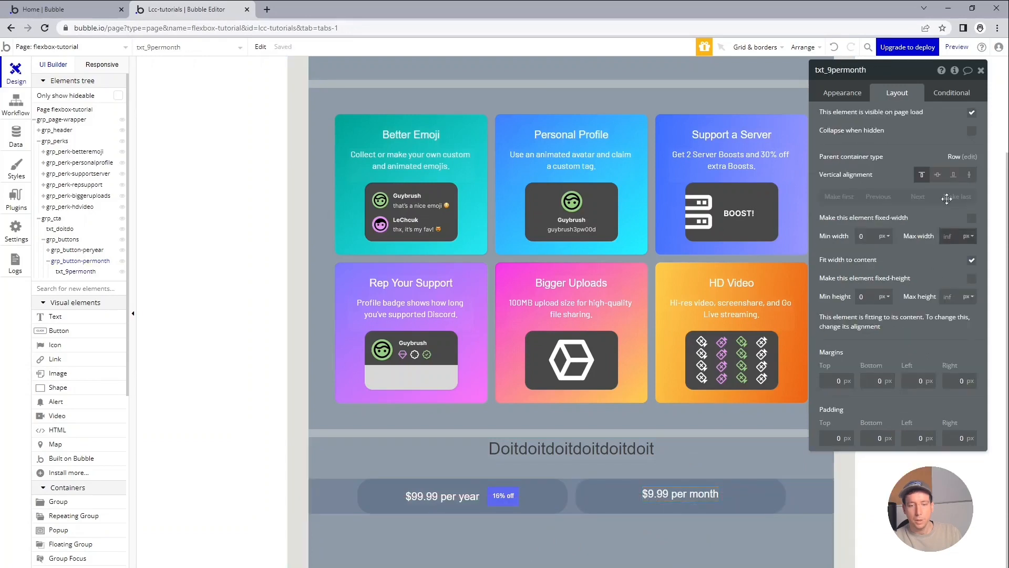
{"action": "left_click", "coordinate": [937, 176]}
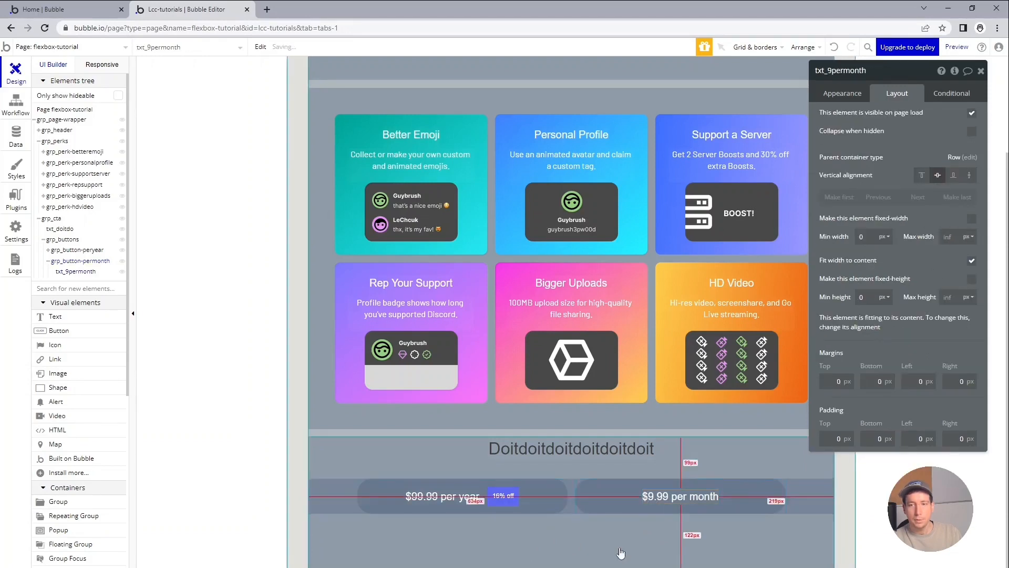
{"action": "left_click", "coordinate": [577, 555]}
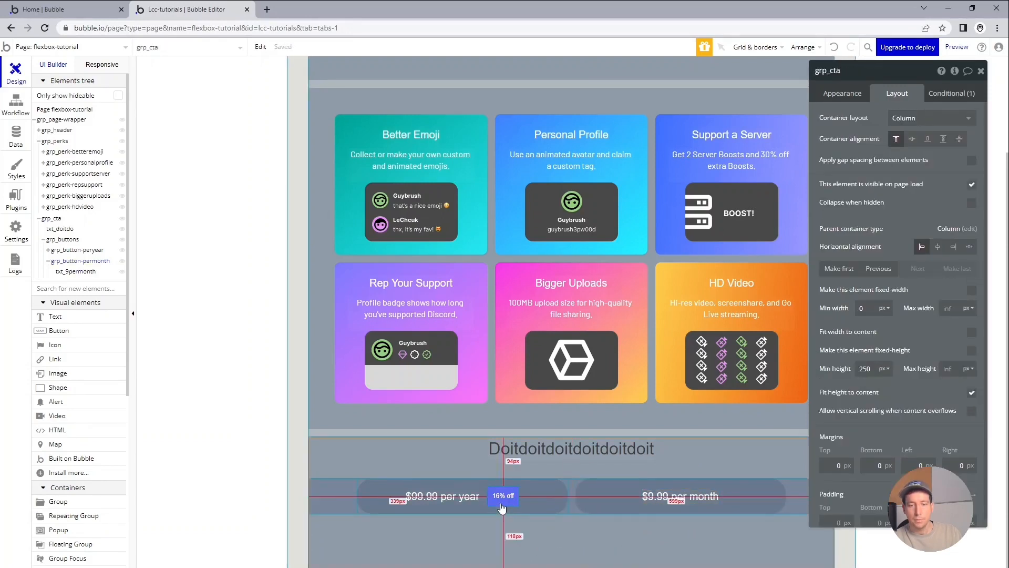
Round the corners of the "16% off" text with a roundness of 32.
{"action": "left_click", "coordinate": [502, 504]}
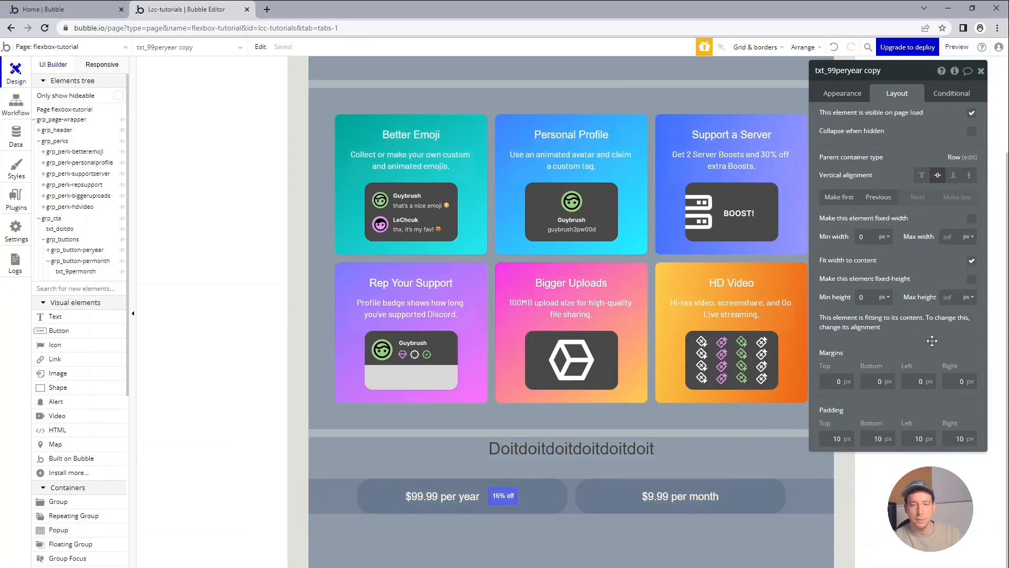
{"action": "left_click", "coordinate": [868, 94]}
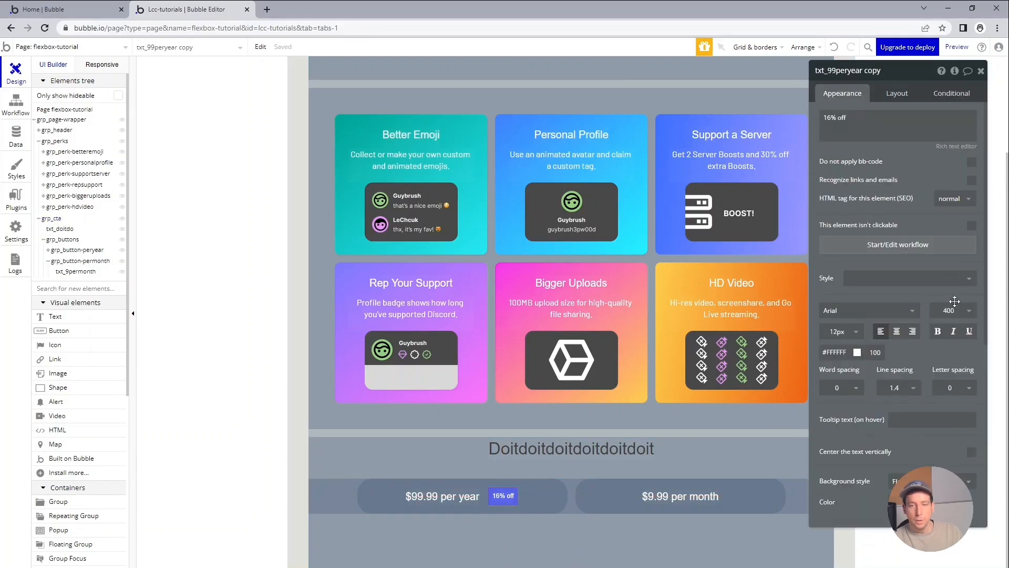
{"action": "scroll", "coordinate": [954, 302], "scroll_direction": "down", "scroll_amount": 5}
{"action": "left_click", "coordinate": [953, 363]}
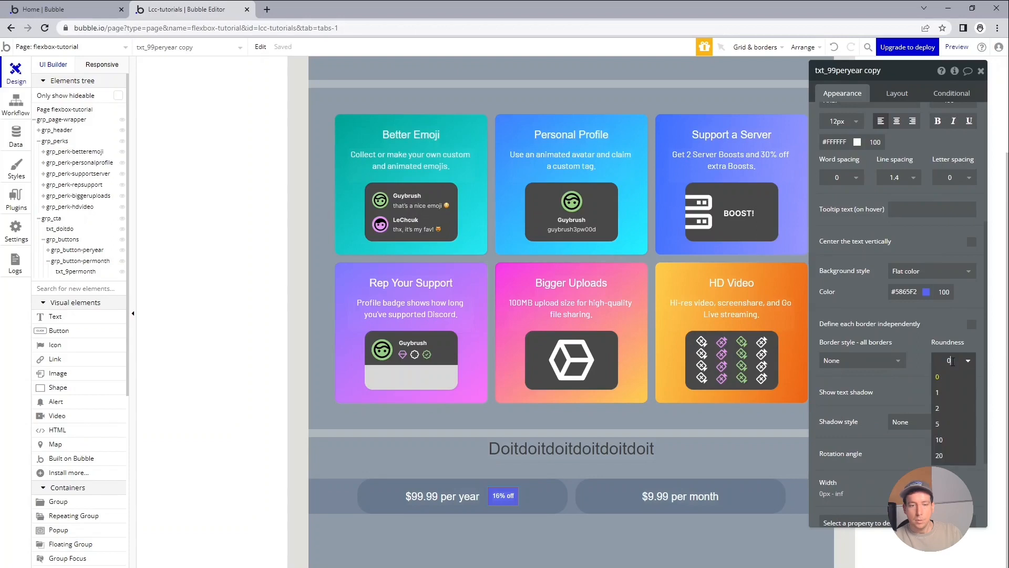
{"action": "double_click", "coordinate": [953, 361]}
{"action": "type", "text": "32"}
{"action": "key", "text": "Return"}
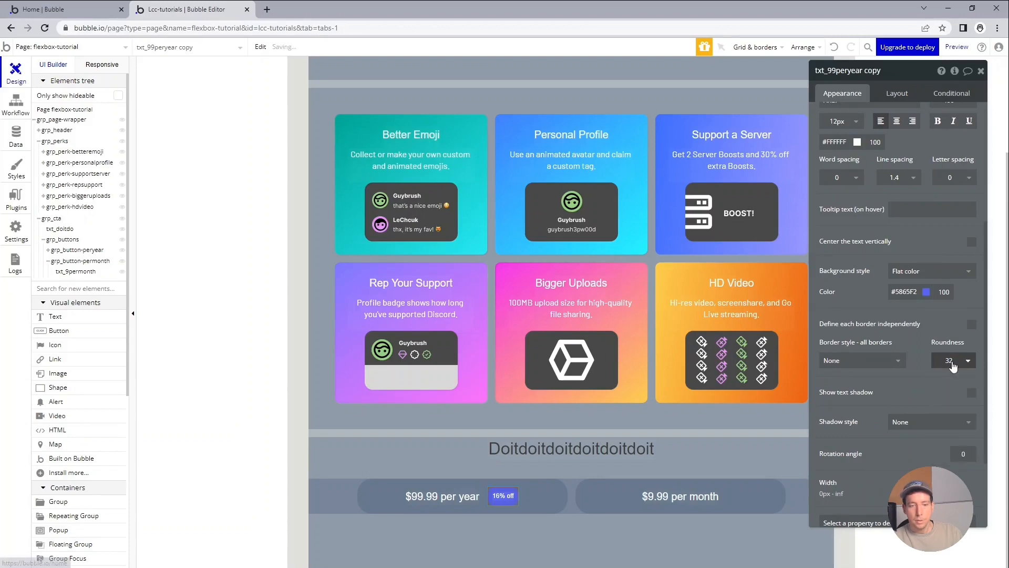
{"action": "left_click", "coordinate": [554, 493]}
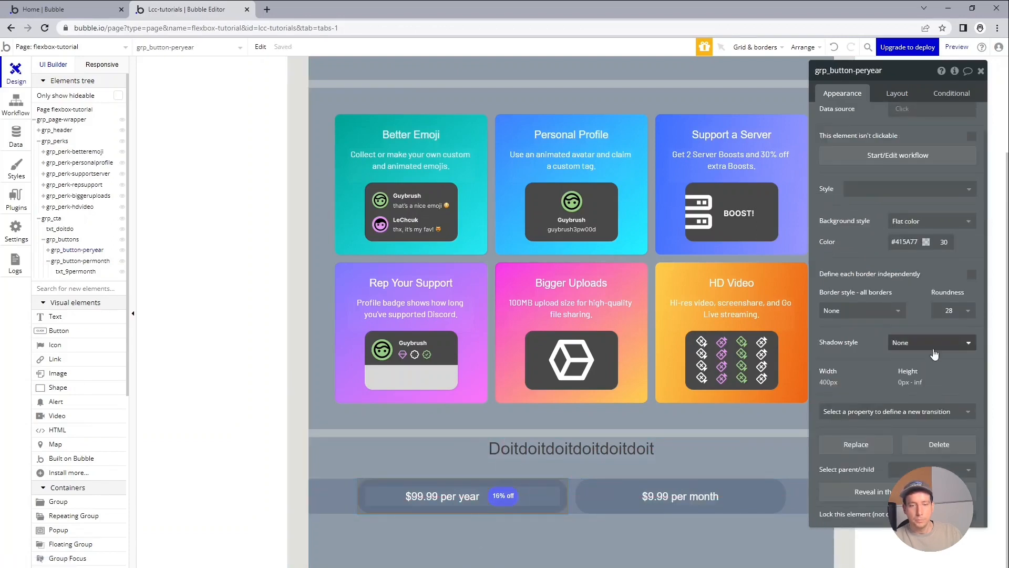
{"action": "left_click", "coordinate": [509, 496]}
{"action": "double_click", "coordinate": [956, 361]}
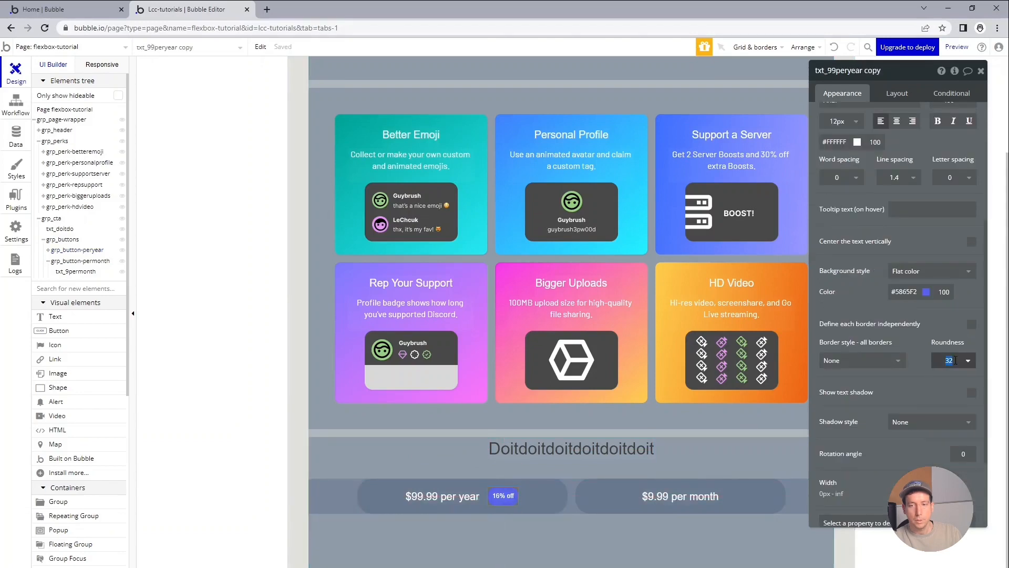
{"action": "left_click", "coordinate": [650, 483]}
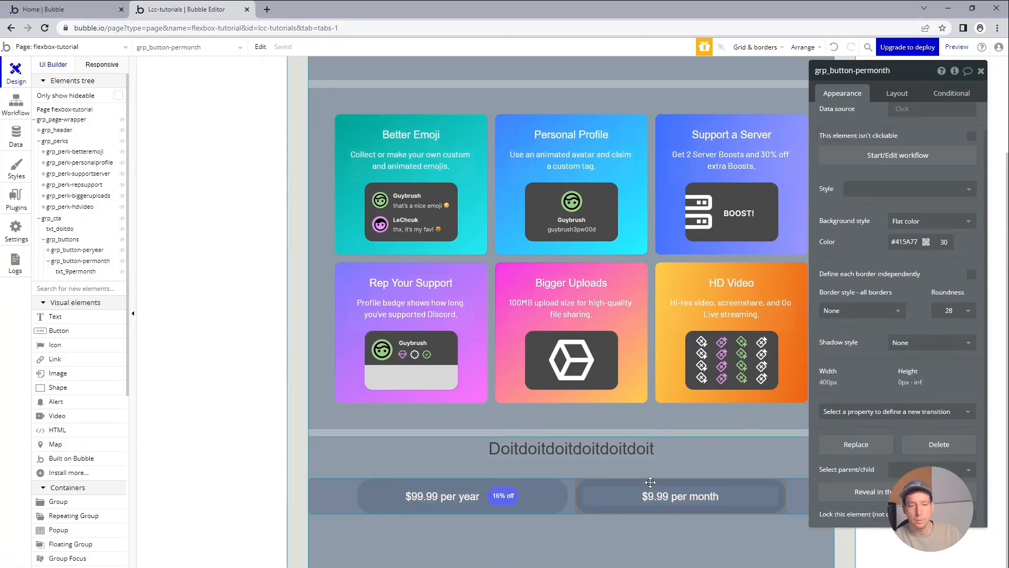
{"action": "left_click", "coordinate": [543, 540]}
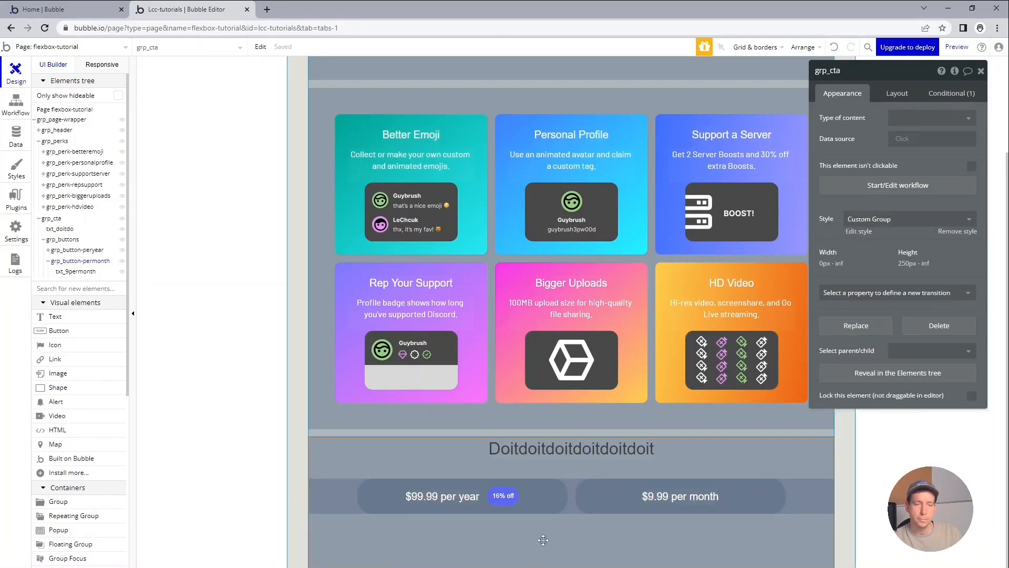
Compare the buttons with Discord's original and set the per-year button group's top and bottom padding to 10 px in Bubble.
{"action": "key", "text": "alt+Tab"}
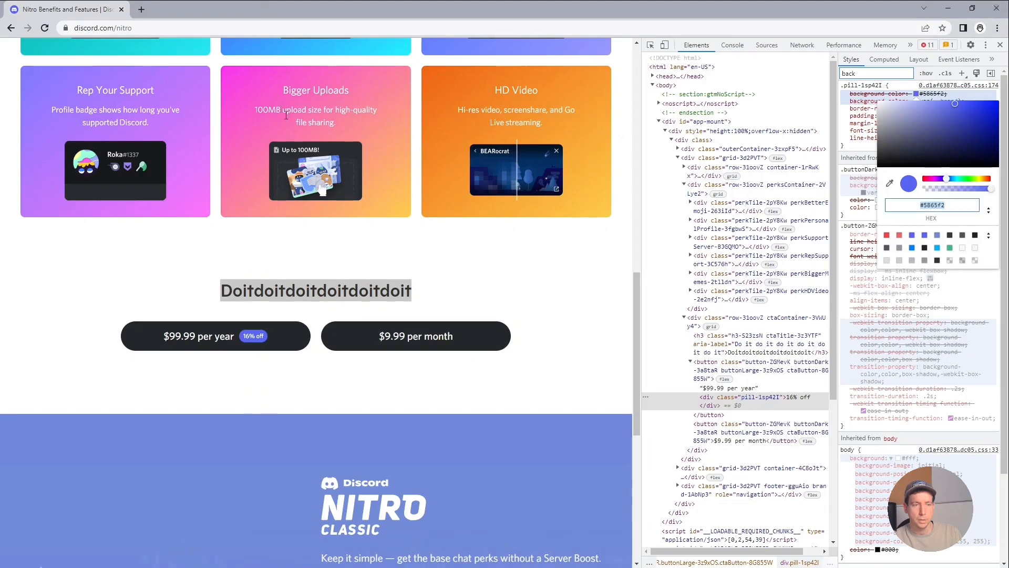
{"action": "key", "text": "alt+Tab"}
{"action": "left_click", "coordinate": [528, 493]}
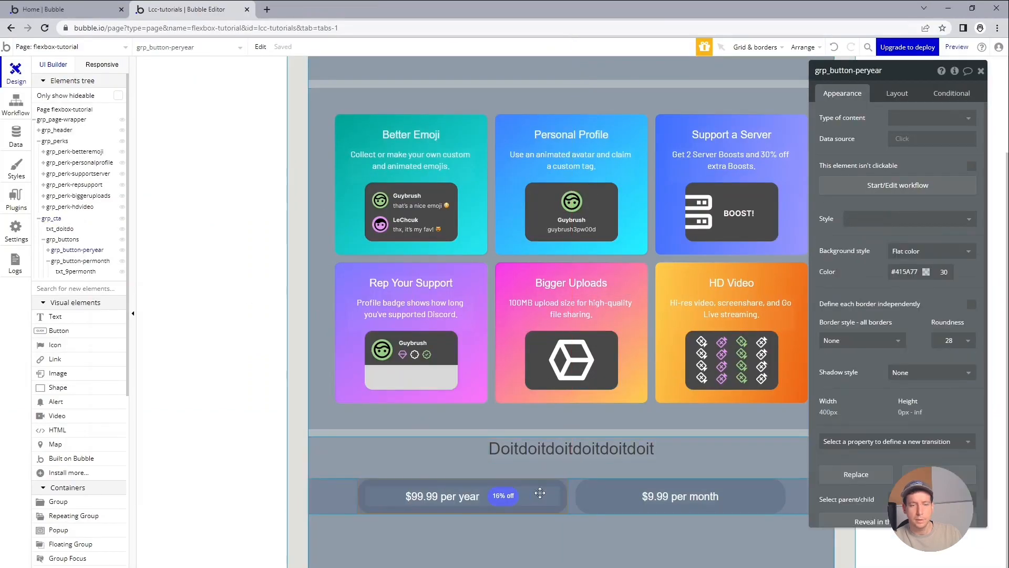
{"action": "left_click", "coordinate": [896, 93]}
{"action": "scroll", "coordinate": [924, 401], "scroll_direction": "down", "scroll_amount": 1}
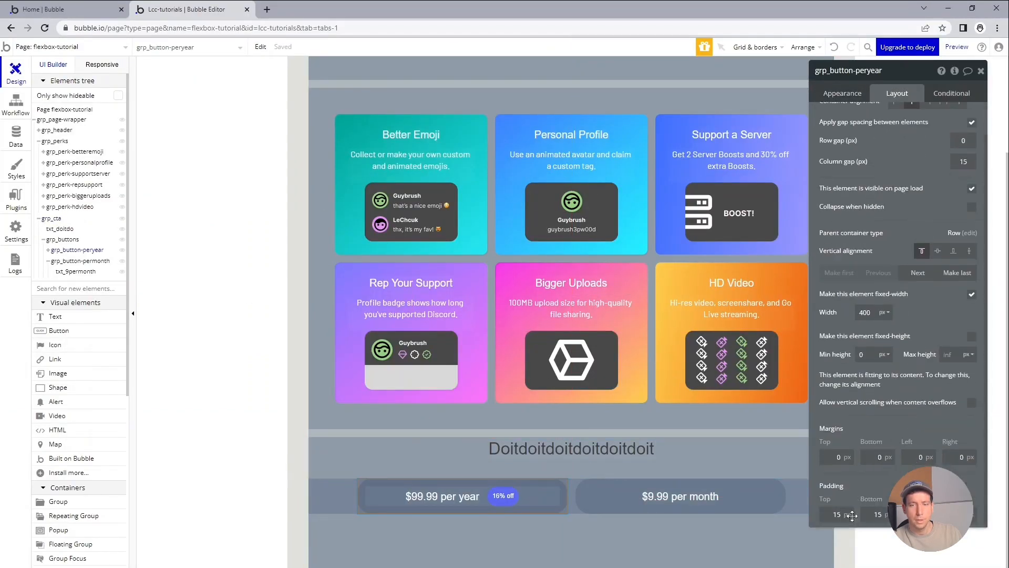
{"action": "type", "text": "10"}
{"action": "key", "text": "Tab"}
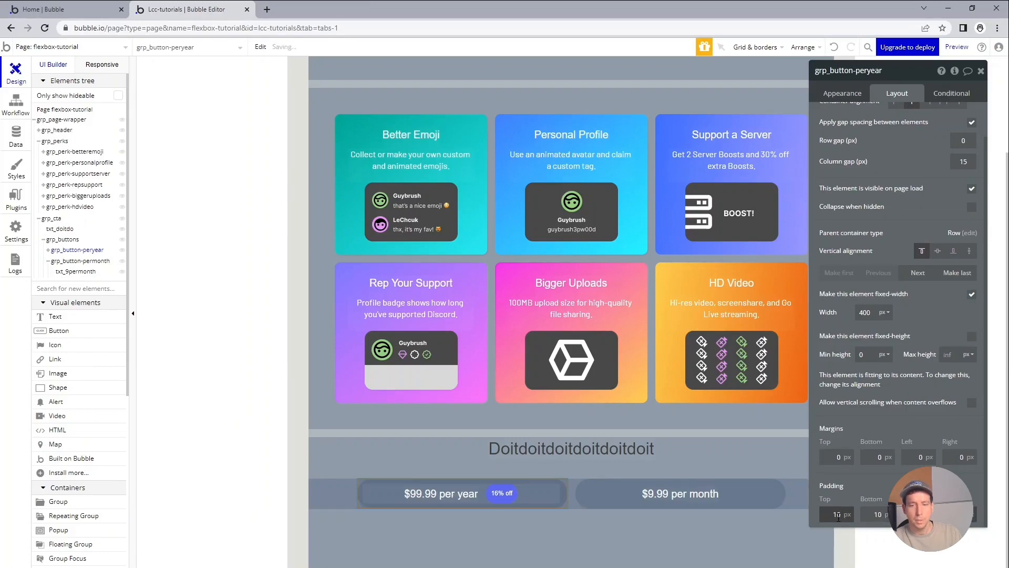
Reduce the "16% off" pill's padding to 5 px on all sides.
{"action": "left_click", "coordinate": [503, 493]}
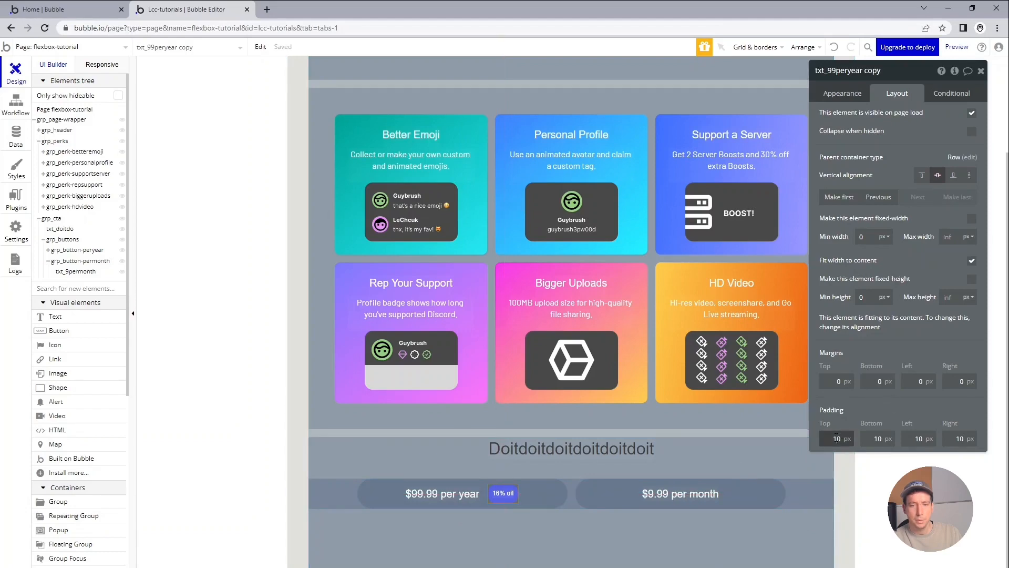
{"action": "type", "text": "5"}
{"action": "left_click", "coordinate": [867, 440]}
{"action": "type", "text": "5"}
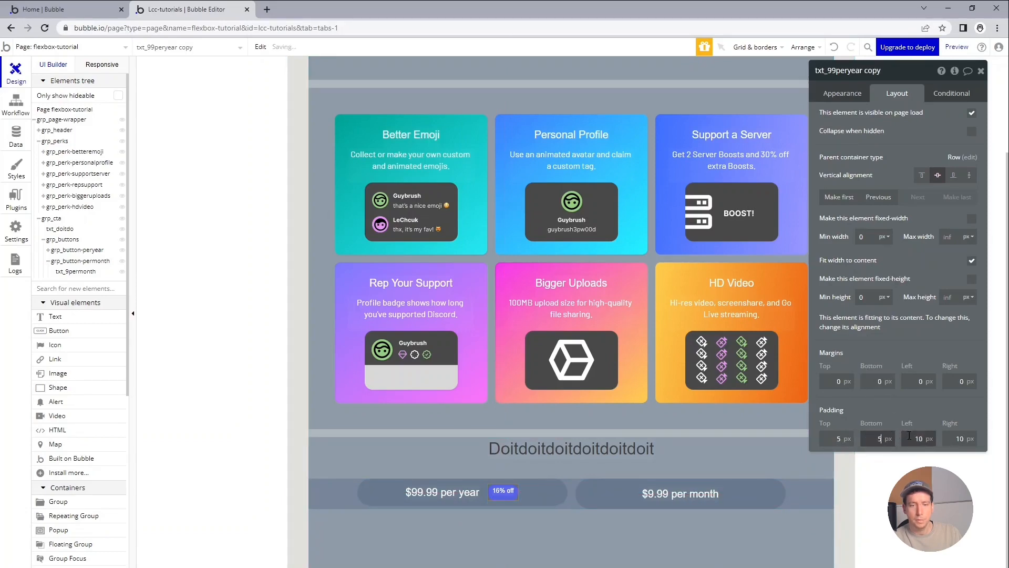
{"action": "left_click", "coordinate": [919, 437]}
{"action": "type", "text": "5"}
{"action": "left_click", "coordinate": [952, 439]}
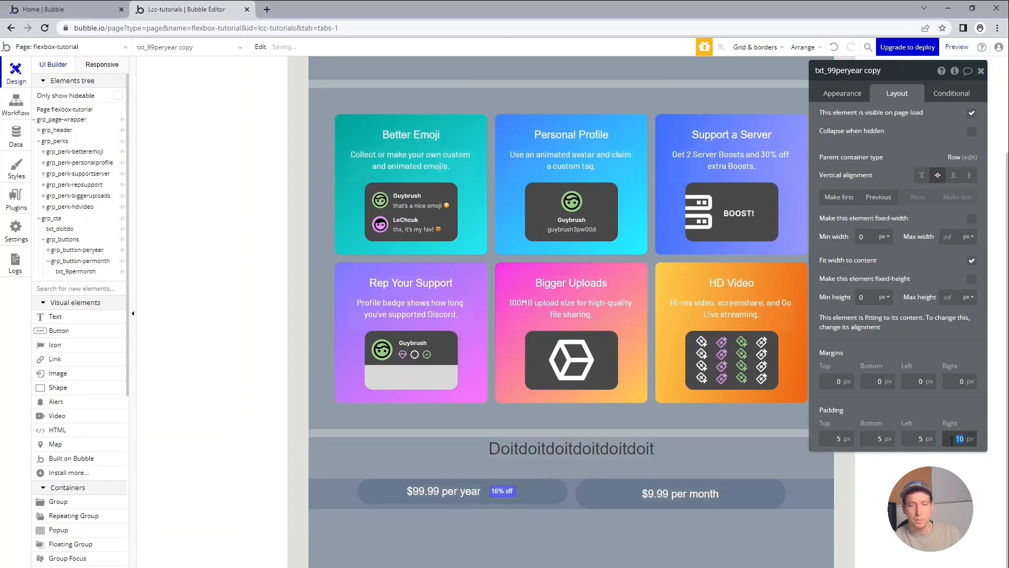
{"action": "left_click", "coordinate": [594, 539]}
Check Discord's original buttons again and set the per-month button group's padding to 10 px in Bubble.
{"action": "key", "text": "alt+Tab"}
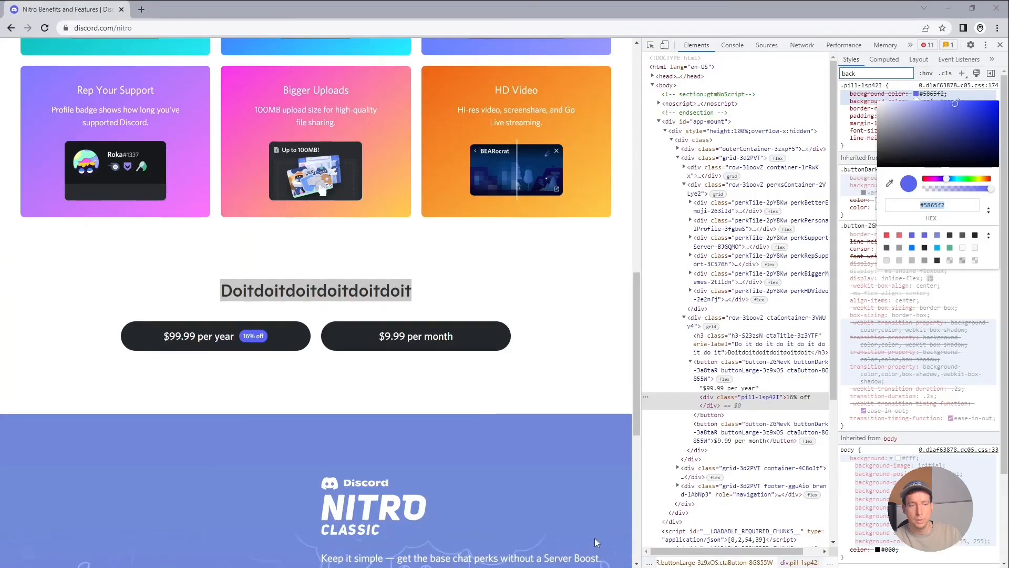
{"action": "key", "text": "alt+Tab"}
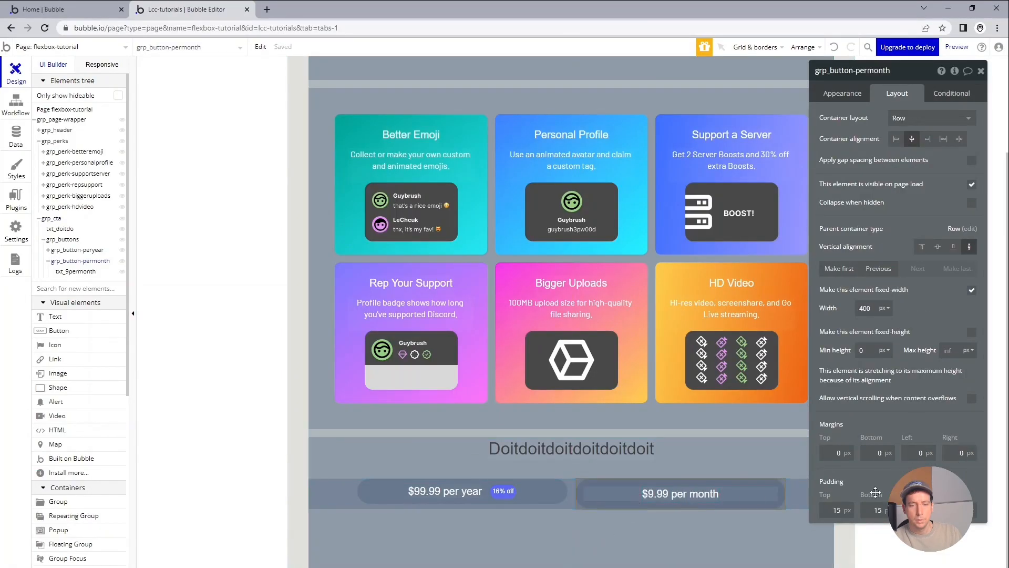
{"action": "left_click", "coordinate": [835, 511]}
{"action": "type", "text": "10"}
{"action": "key", "text": "Tab"}
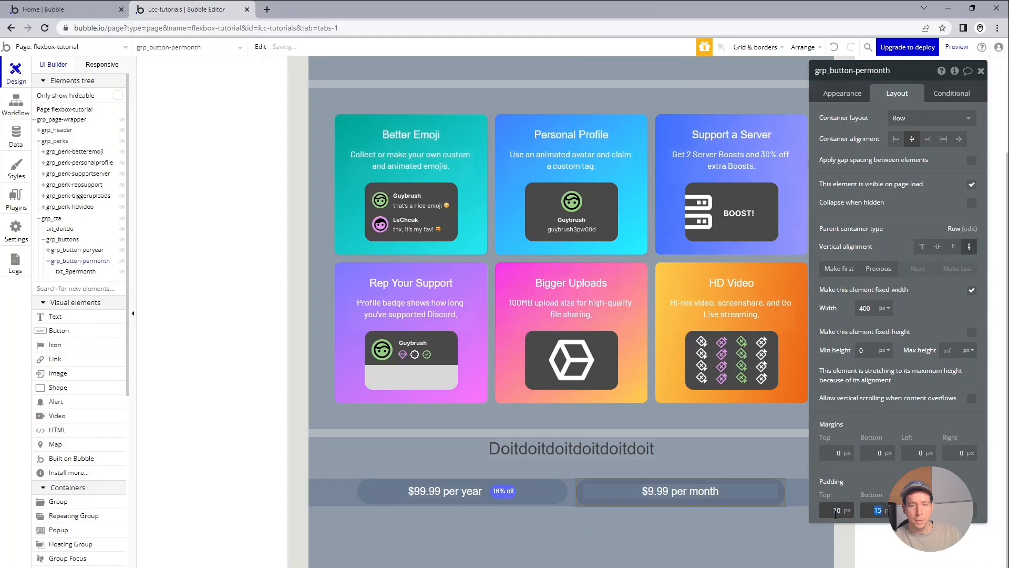
{"action": "type", "text": "10"}
{"action": "key", "text": "Tab"}
{"action": "type", "text": "10"}
{"action": "key", "text": "Tab"}
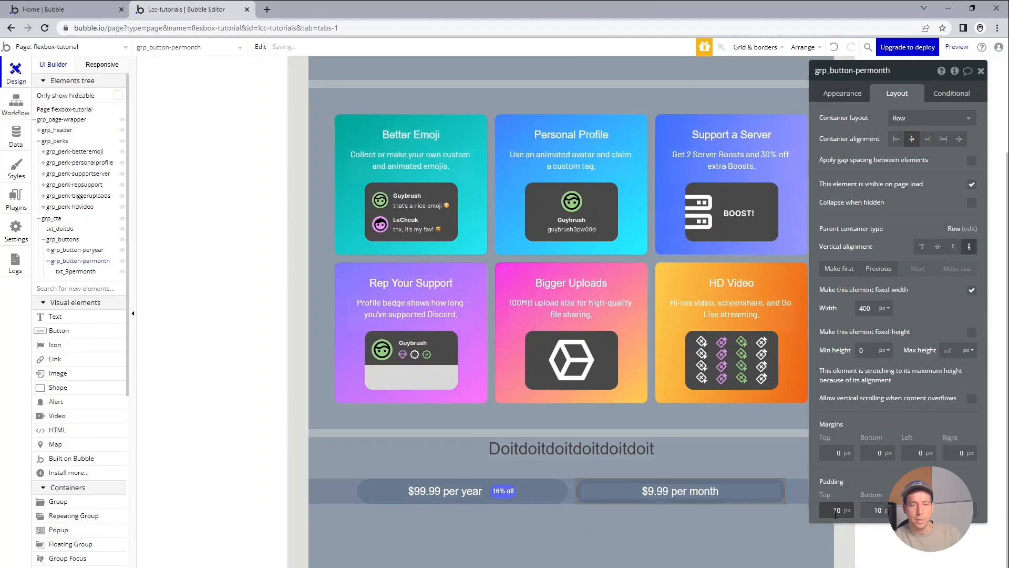
{"action": "left_click", "coordinate": [698, 449]}
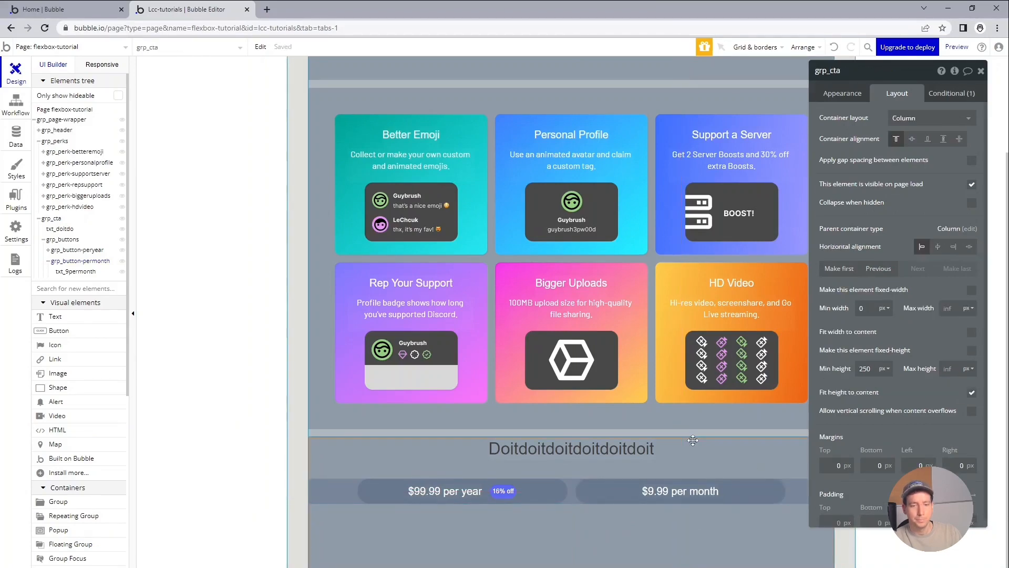
{"action": "left_click", "coordinate": [301, 443]}
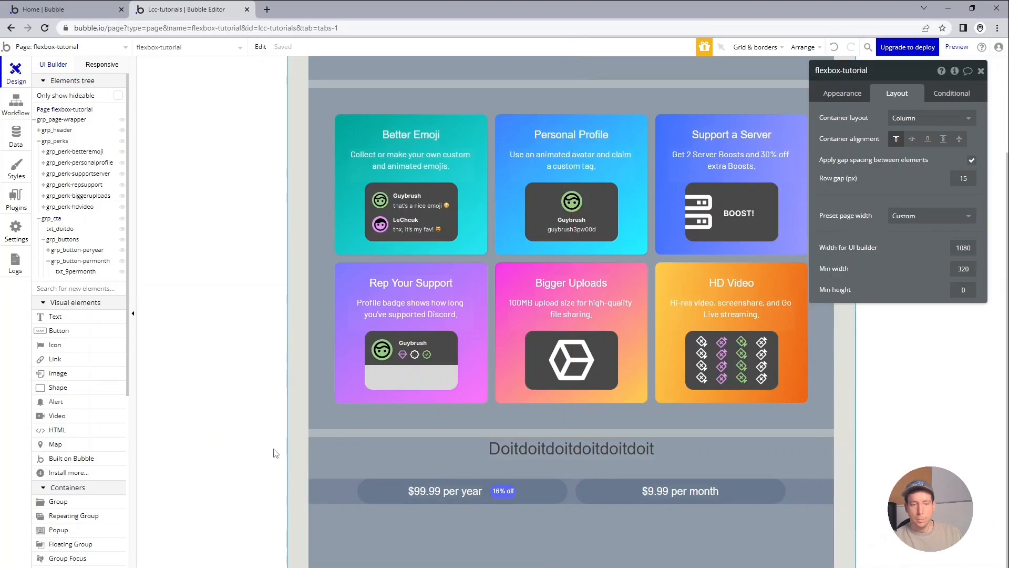
Change the per-year button group's background colour to #000000 at 100% opacity.
{"action": "left_click", "coordinate": [393, 490]}
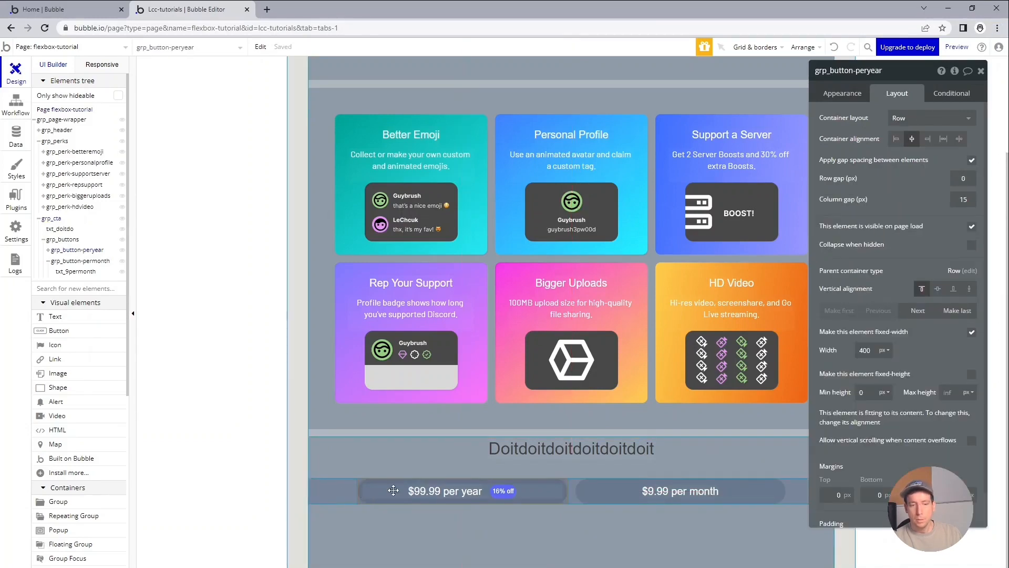
{"action": "left_click", "coordinate": [842, 93]}
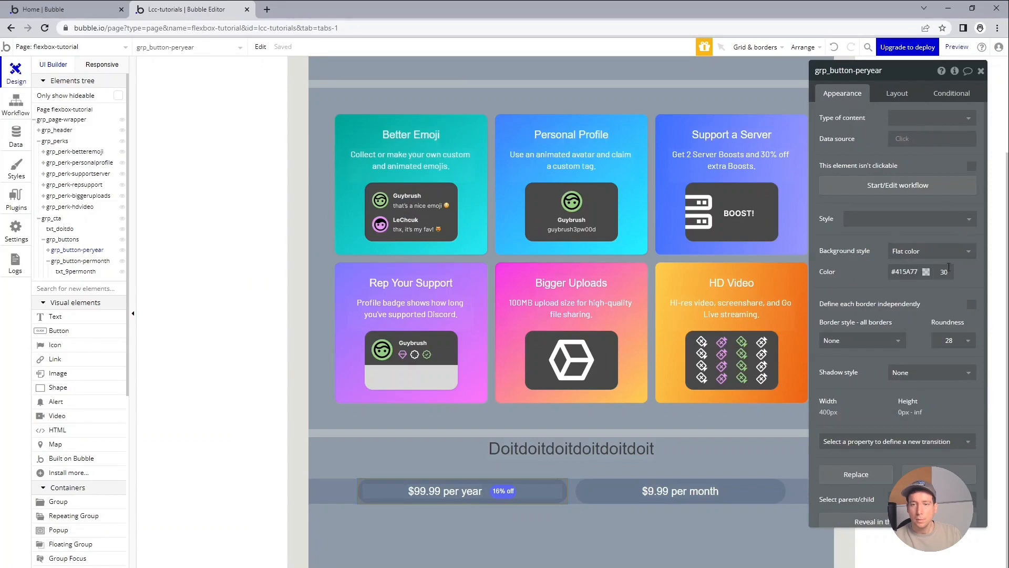
{"action": "left_click", "coordinate": [925, 272]}
{"action": "left_click_drag", "start_coordinate": [924, 323], "coordinate": [874, 372]}
{"action": "left_click", "coordinate": [951, 270]}
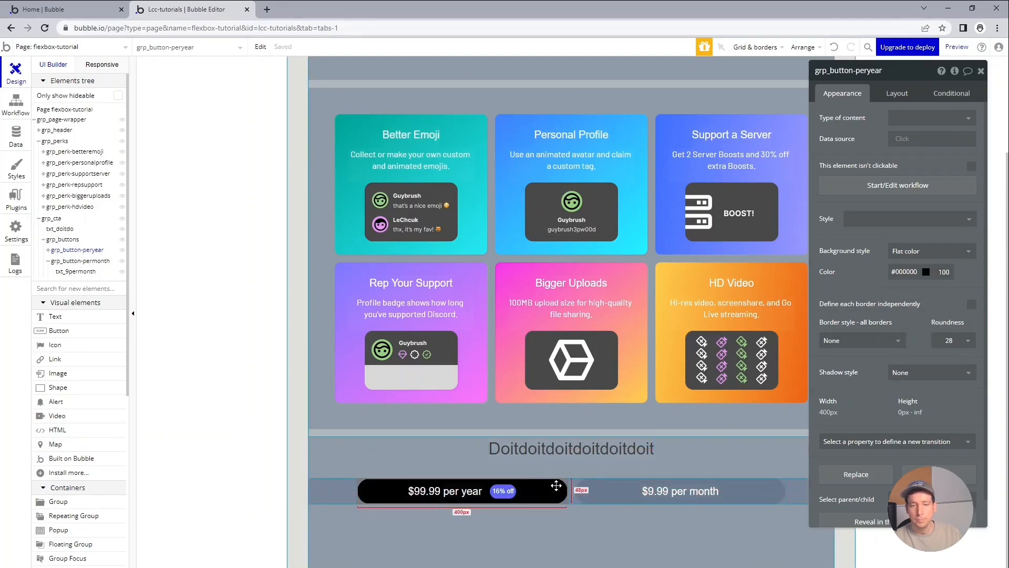
Give the per-month button group the same black background, #000000 at 100% opacity.
{"action": "left_click", "coordinate": [592, 492]}
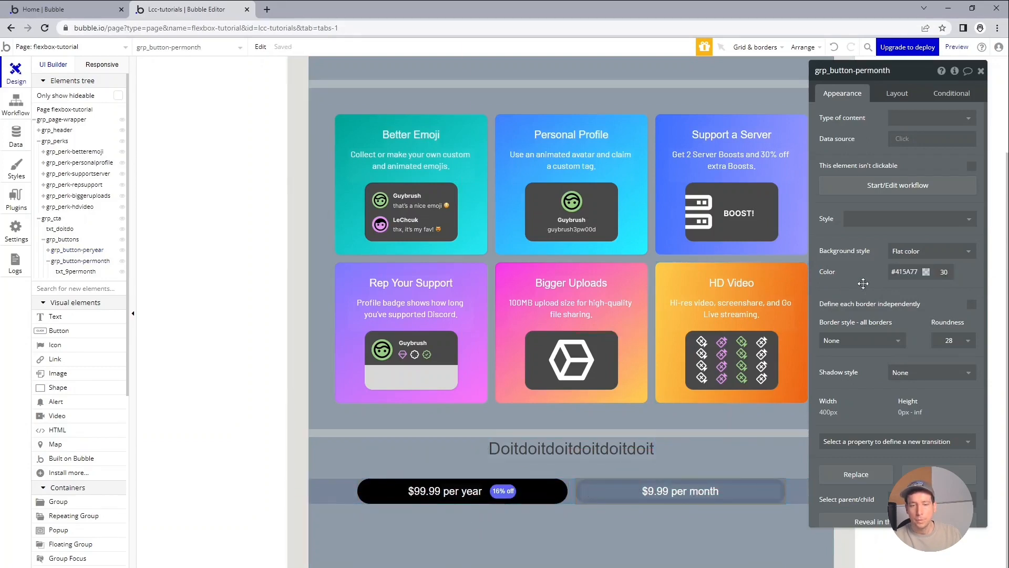
{"action": "left_click", "coordinate": [905, 272]}
{"action": "left_click_drag", "start_coordinate": [905, 292], "coordinate": [872, 406]}
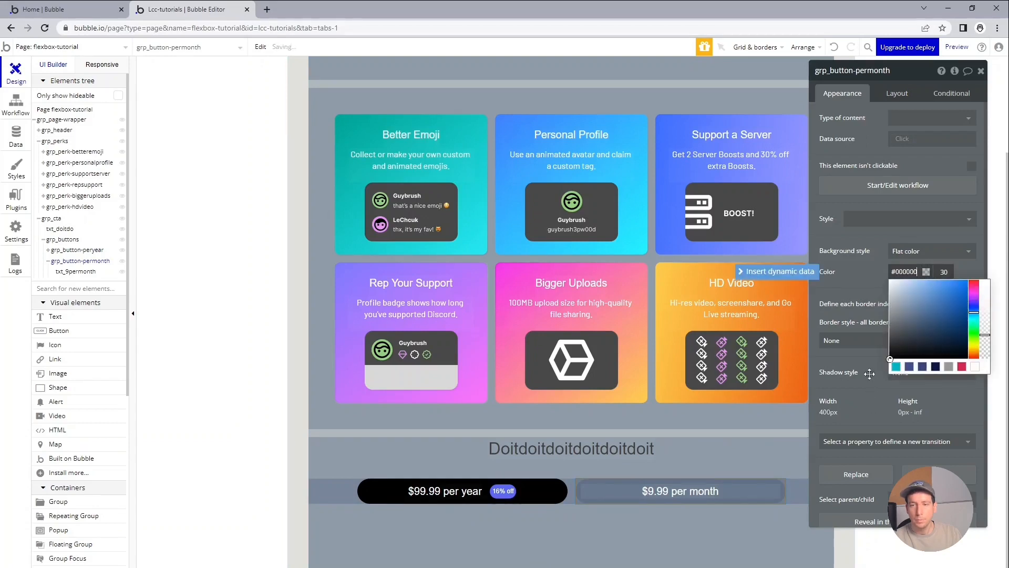
{"action": "left_click", "coordinate": [875, 304]}
{"action": "type", "text": "0"}
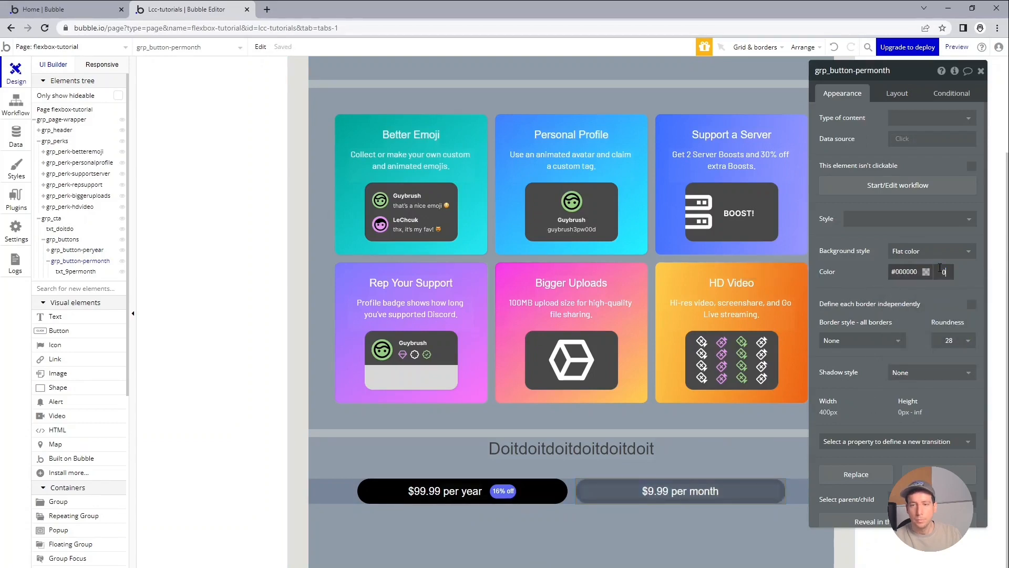
{"action": "type", "text": "00"}
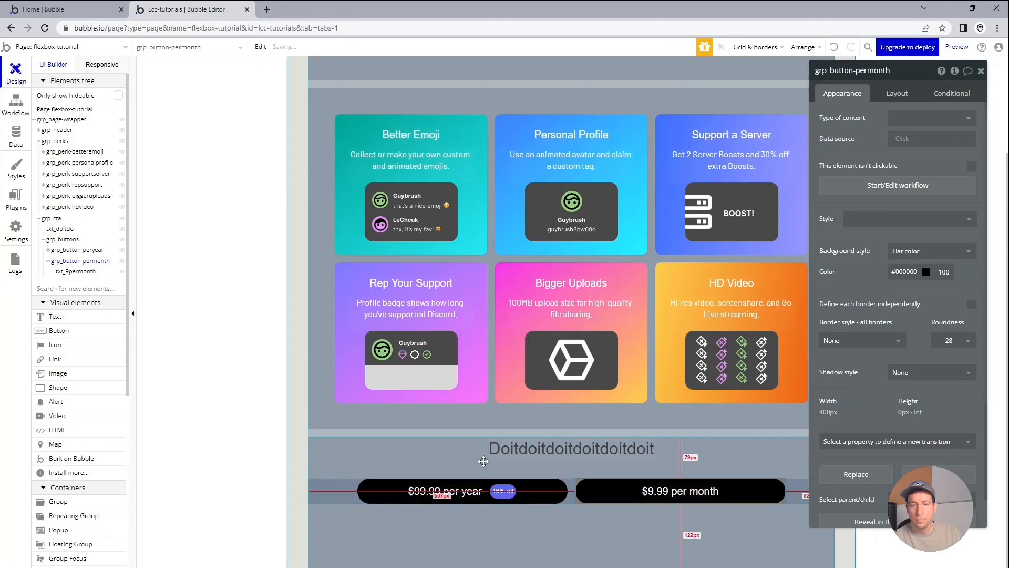
Set the font colour of the "Doitdoitdoitdoitdoit" heading to #000000.
{"action": "left_click", "coordinate": [499, 462]}
{"action": "left_click", "coordinate": [509, 456]}
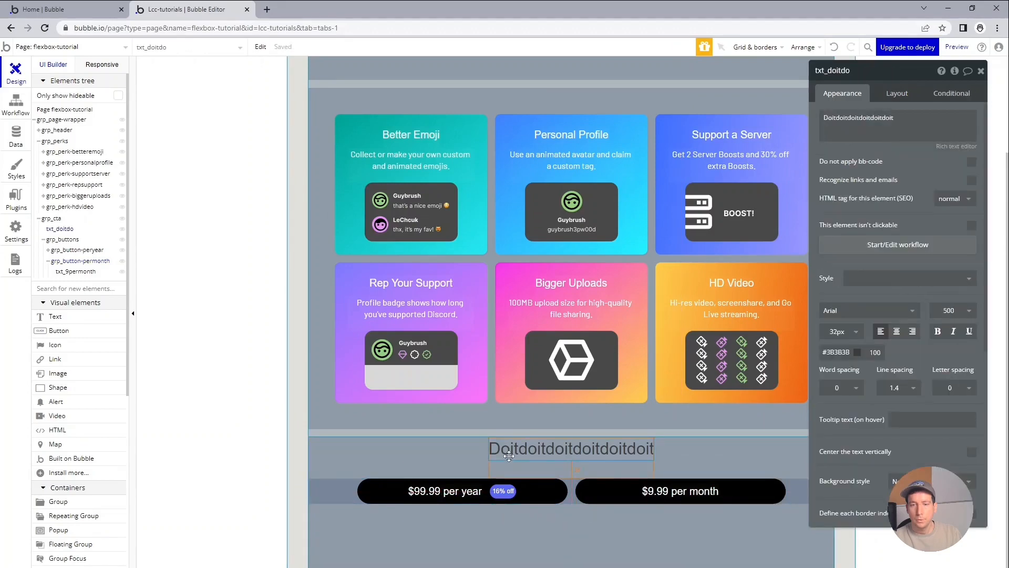
{"action": "left_click", "coordinate": [840, 352]}
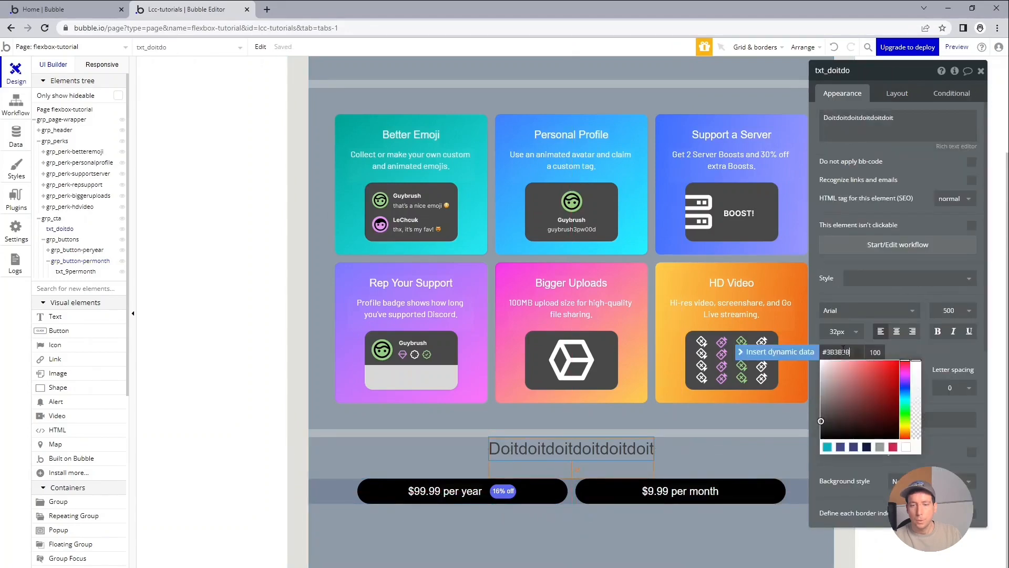
{"action": "double_click", "coordinate": [843, 350]}
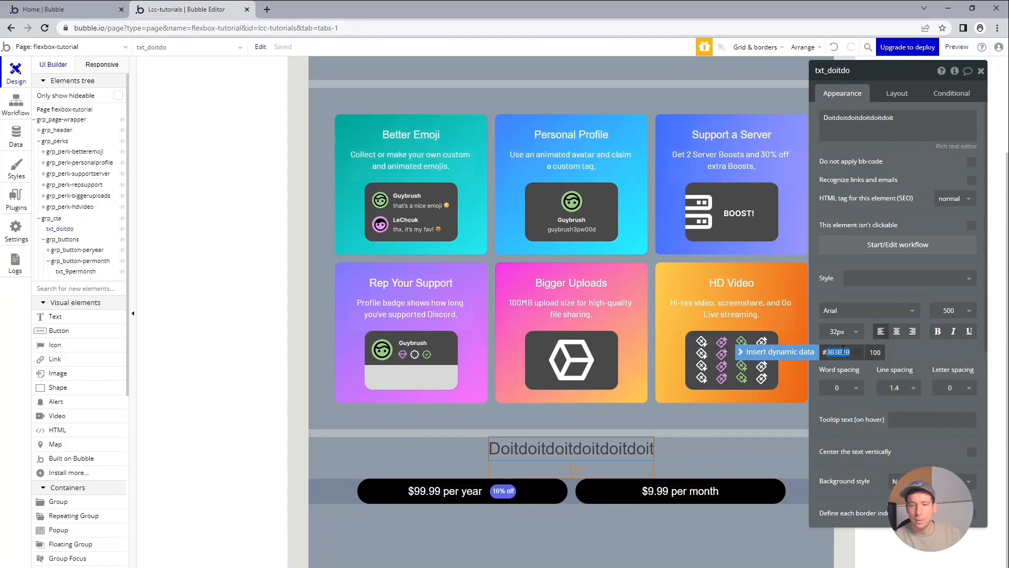
{"action": "type", "text": "000000"}
{"action": "key", "text": "Return"}
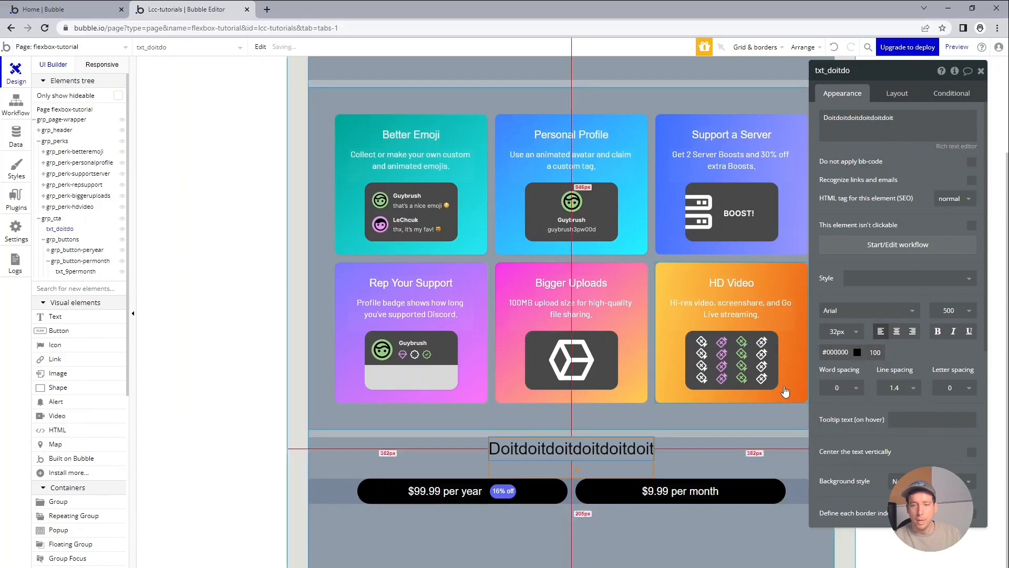
Check Discord's original page again and set the main header title's font colour to #000 in Bubble.
{"action": "key", "text": "alt+Tab"}
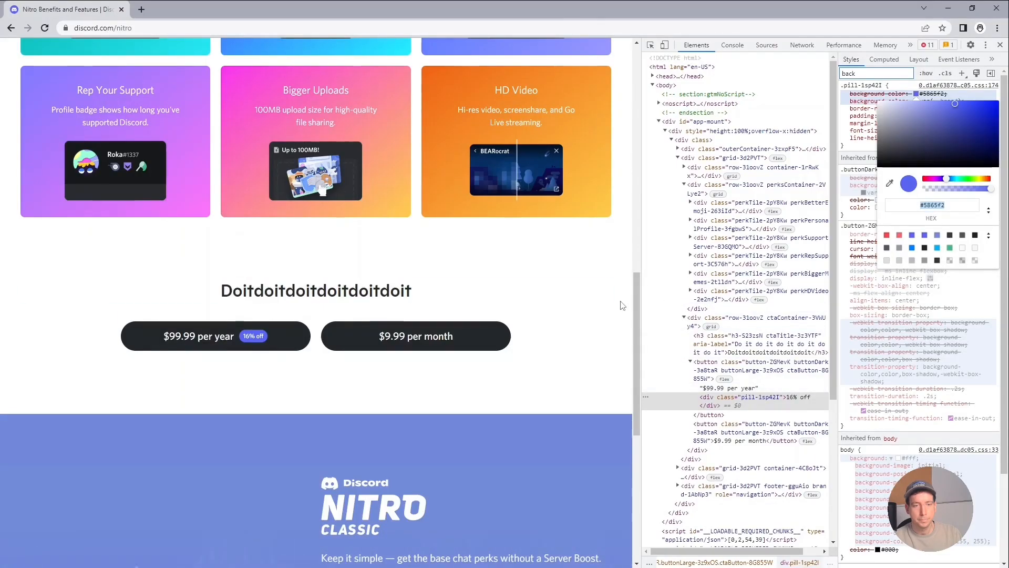
{"action": "scroll", "coordinate": [622, 305], "scroll_direction": "up", "scroll_amount": 7}
{"action": "key", "text": "alt+Tab"}
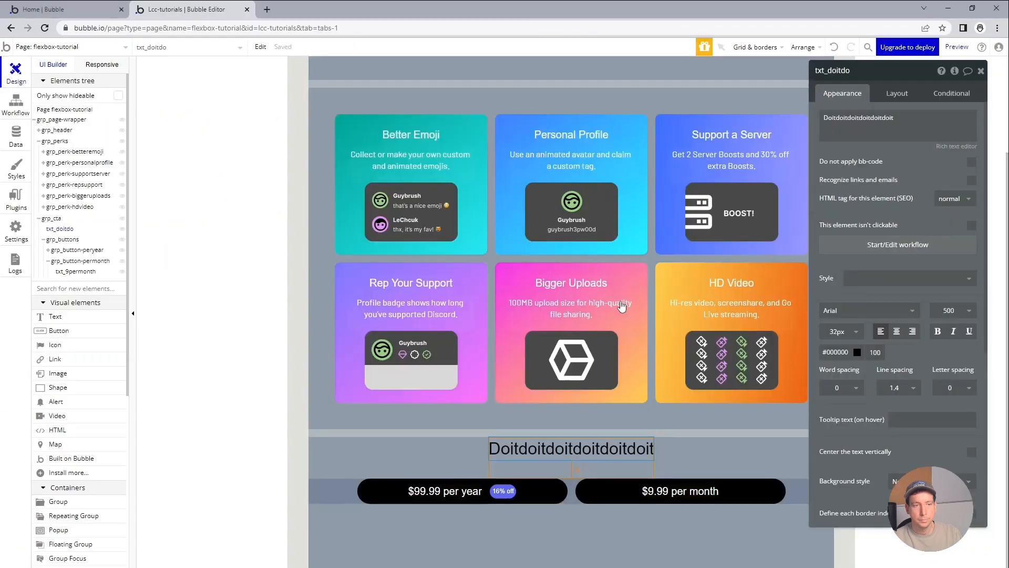
{"action": "scroll", "coordinate": [622, 307], "scroll_direction": "up", "scroll_amount": 2}
{"action": "left_click", "coordinate": [631, 129]}
{"action": "double_click", "coordinate": [846, 352]}
{"action": "type", "text": "00"}
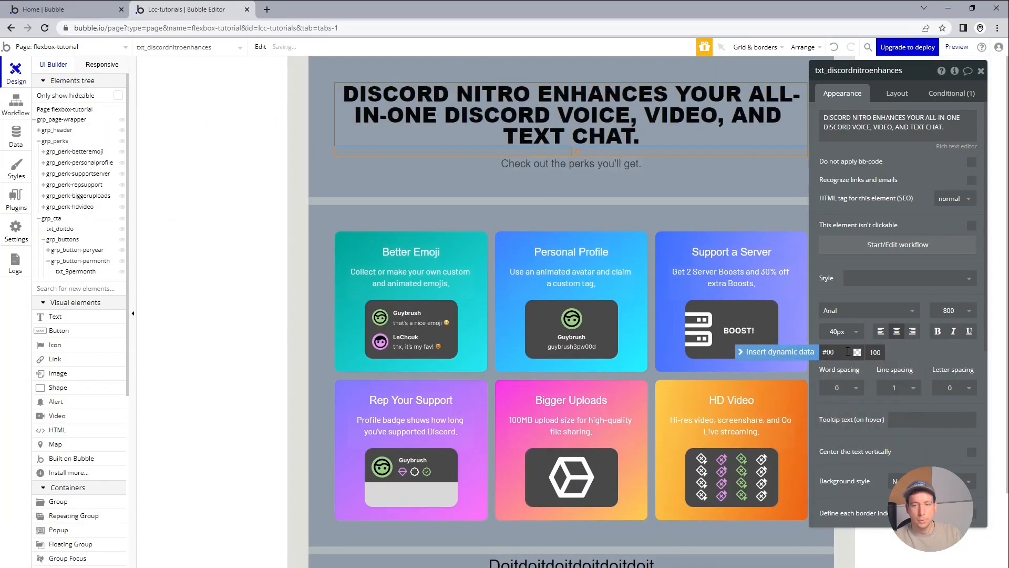
{"action": "type", "text": "0"}
{"action": "key", "text": "Tab"}
Set the font colour of the "Check out the perks you'll get." subtitle to #000.
{"action": "left_click", "coordinate": [624, 165]}
{"action": "double_click", "coordinate": [841, 351]}
{"action": "type", "text": "000"}
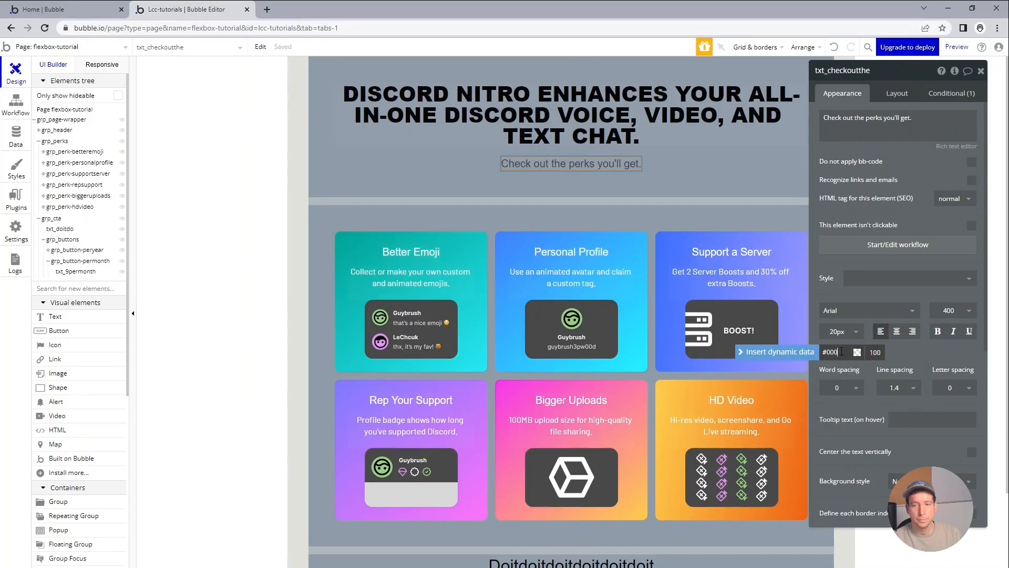
{"action": "key", "text": "Tab"}
Examine the perks and call-to-action sections in the responsive preview at a page width of about 880 px.
{"action": "left_click", "coordinate": [720, 211]}
{"action": "scroll", "coordinate": [763, 473], "scroll_direction": "down", "scroll_amount": 2}
{"action": "scroll", "coordinate": [742, 273], "scroll_direction": "up", "scroll_amount": 2}
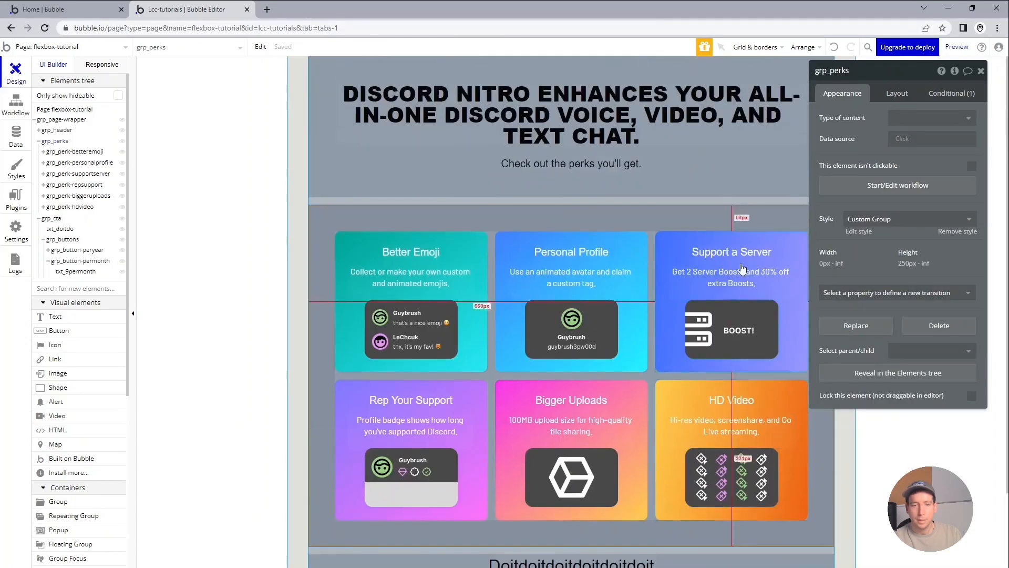
{"action": "left_click", "coordinate": [99, 64]}
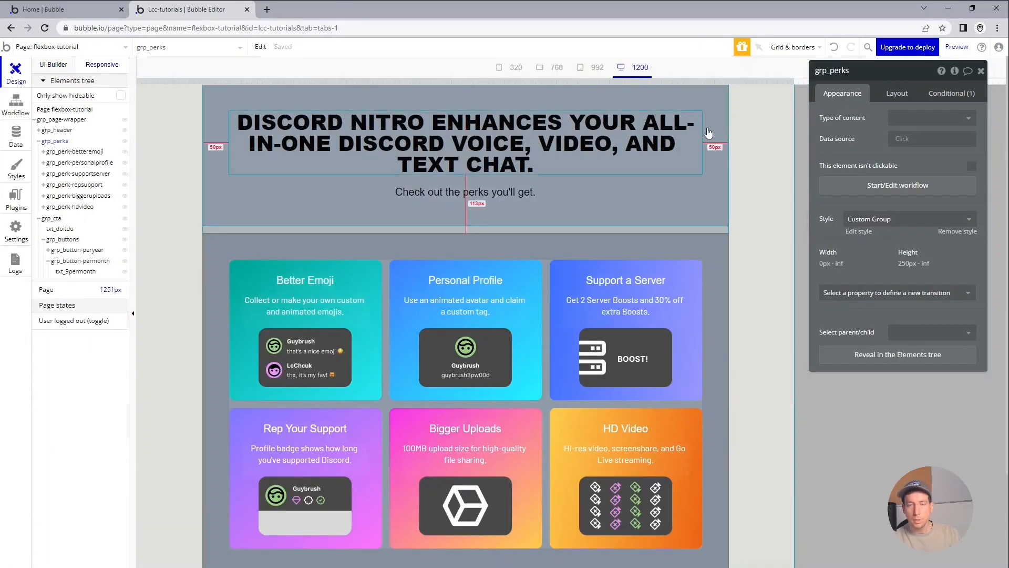
{"action": "left_click_drag", "start_coordinate": [794, 81], "coordinate": [599, 80]}
{"action": "scroll", "coordinate": [746, 197], "scroll_direction": "down", "scroll_amount": 3}
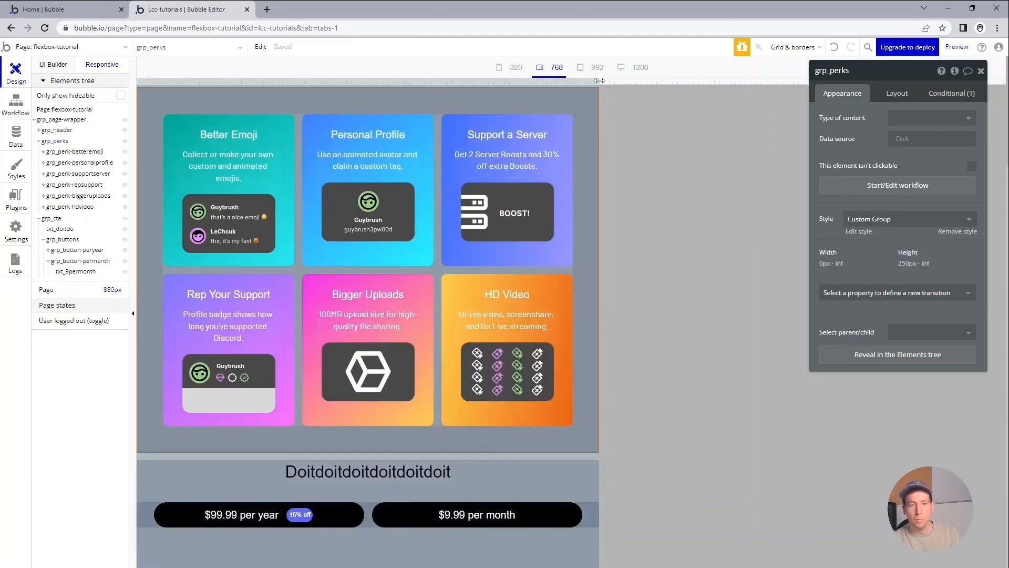
{"action": "scroll", "coordinate": [368, 463], "scroll_direction": "down", "scroll_amount": 1}
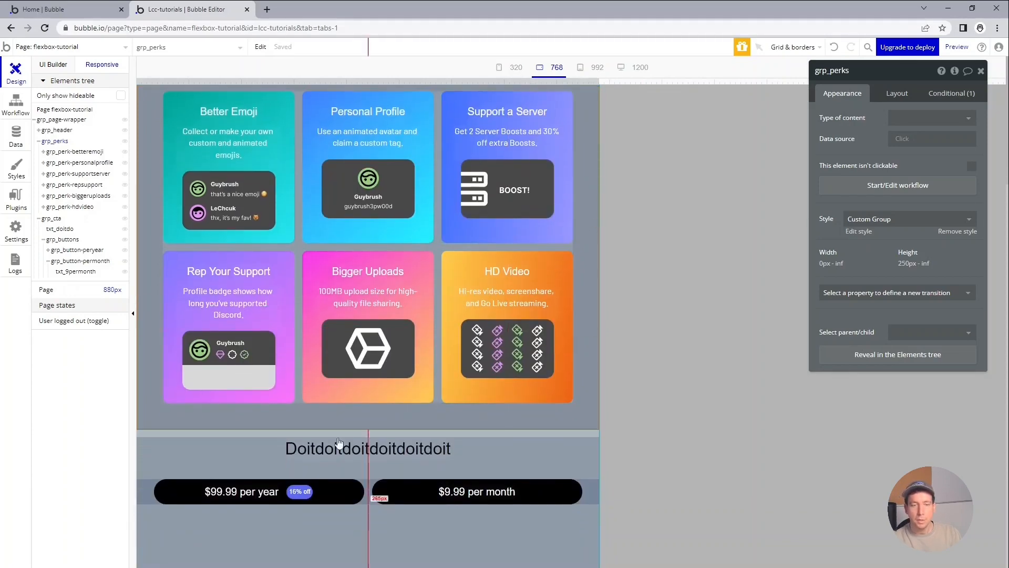
Add the 400 px widths of the per-year and per-month buttons together in the calculator.
{"action": "left_click", "coordinate": [341, 490]}
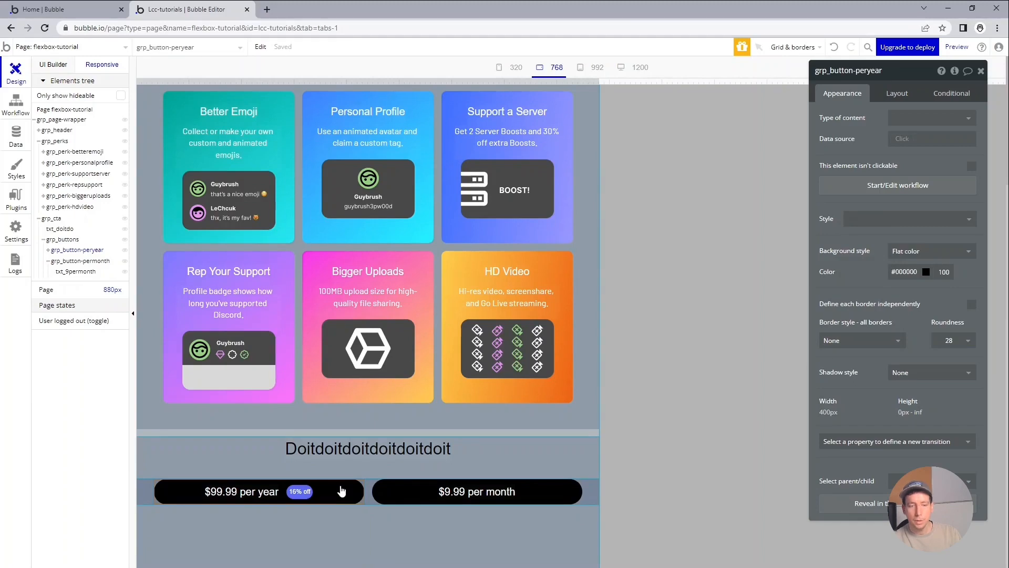
{"action": "key", "text": "XF86Calculator"}
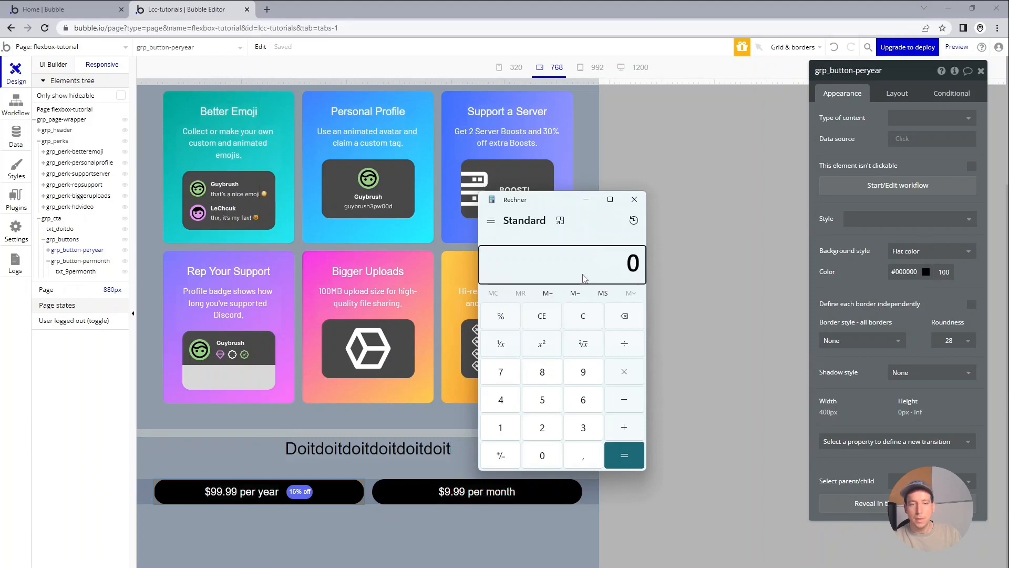
{"action": "type", "text": "400"}
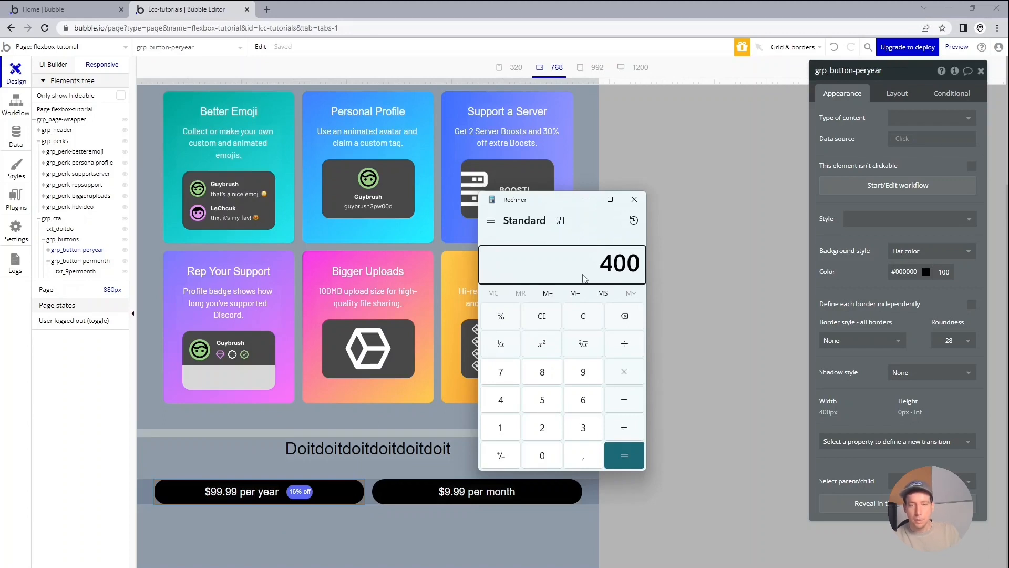
{"action": "key", "text": "plus"}
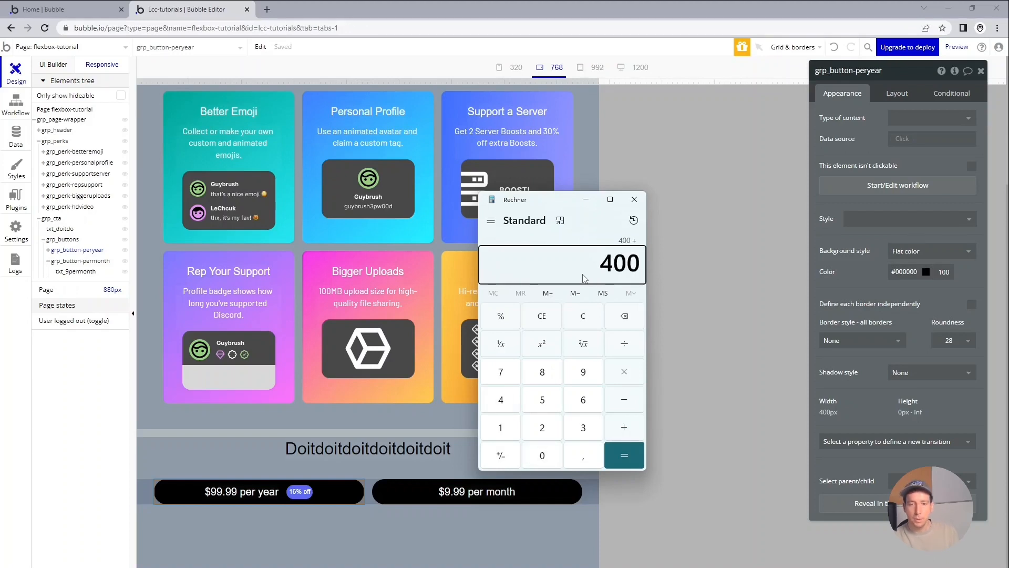
{"action": "key", "text": "Return"}
{"action": "left_click", "coordinate": [400, 500]}
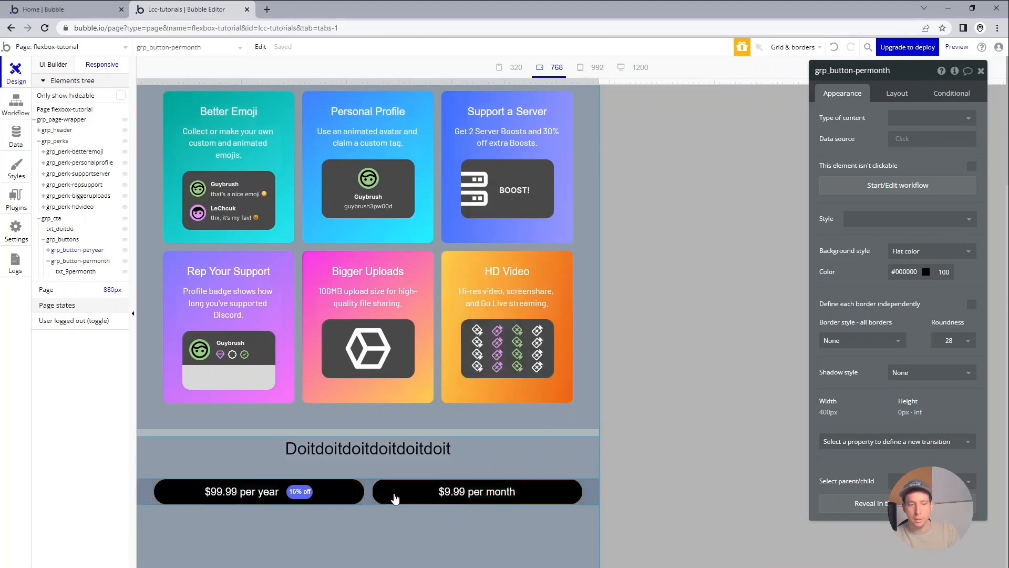
Look up the buttons group's column gap and add 15 to the calculated total width.
{"action": "left_click", "coordinate": [591, 492]}
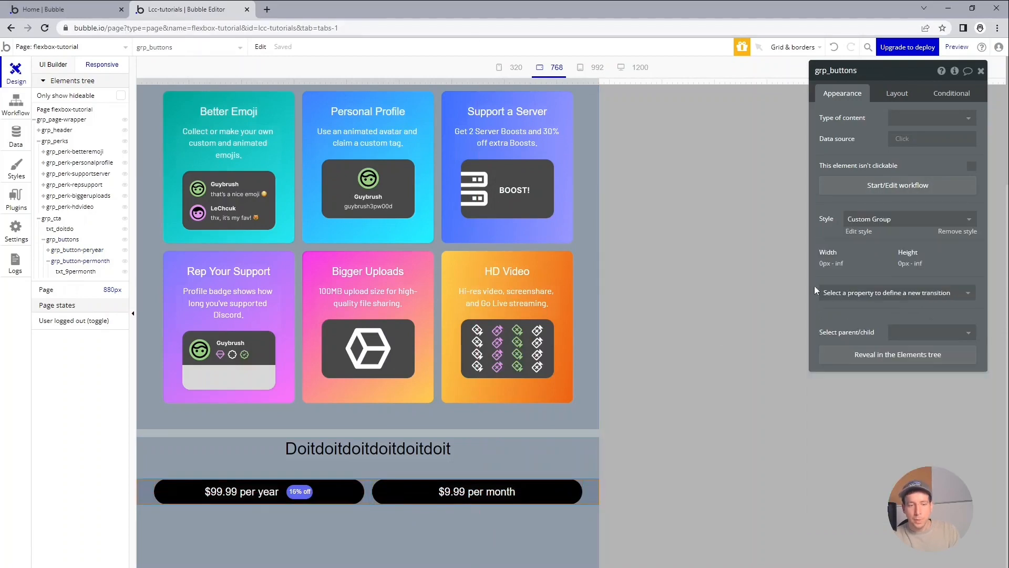
{"action": "left_click", "coordinate": [897, 94]}
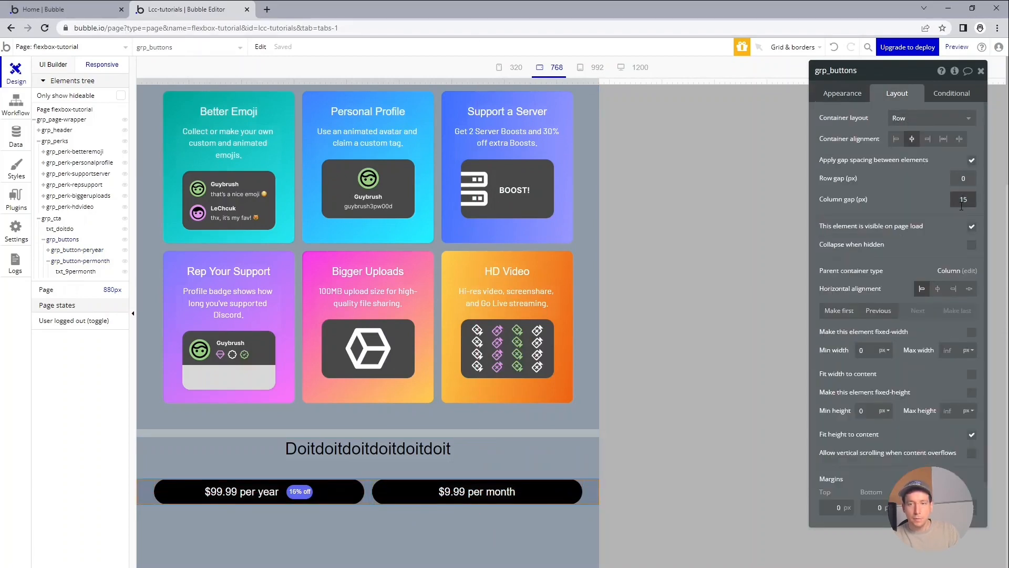
{"action": "key", "text": "alt+Tab"}
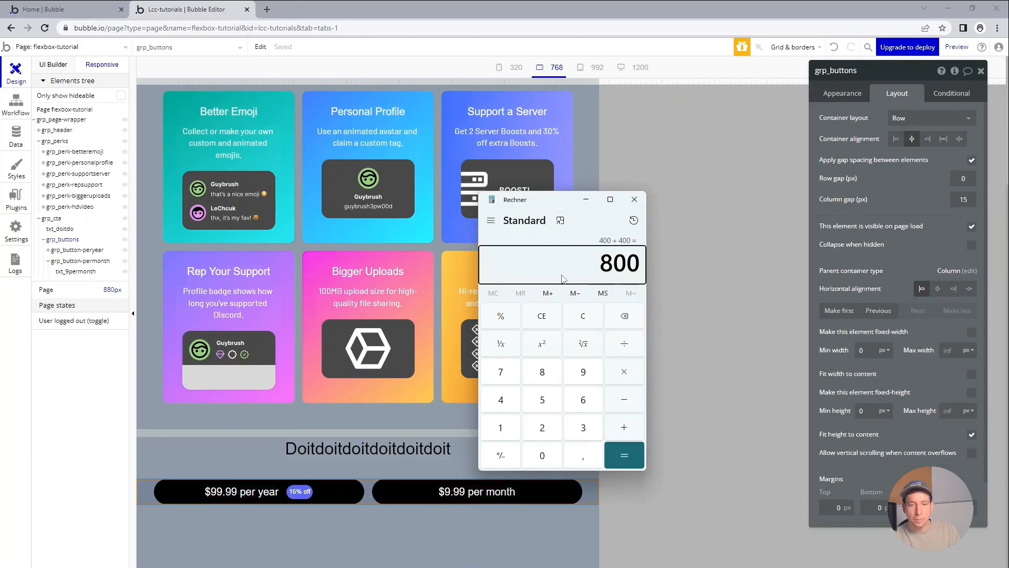
{"action": "type", "text": "15"}
{"action": "key", "text": "Return"}
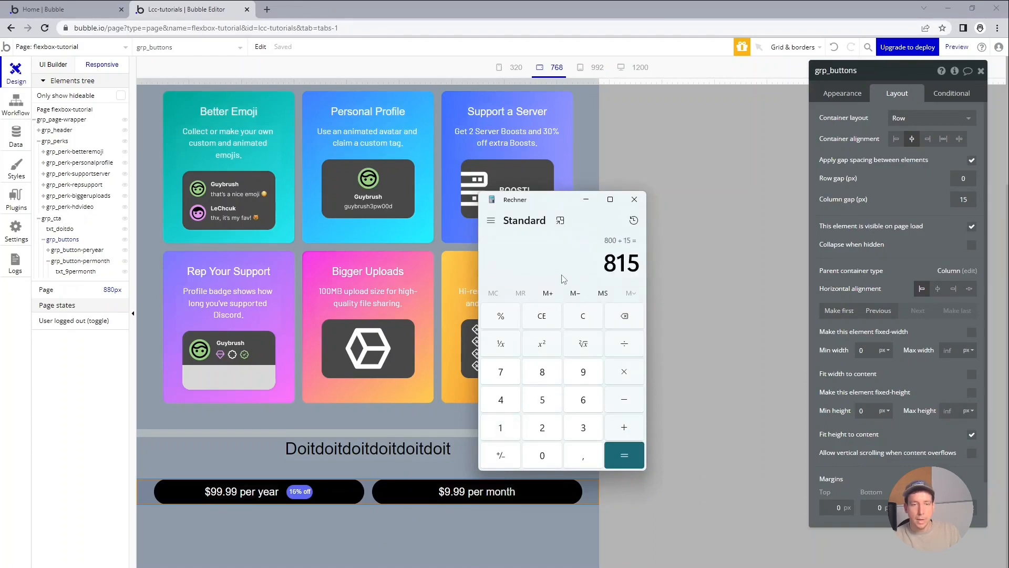
{"action": "left_click", "coordinate": [658, 268]}
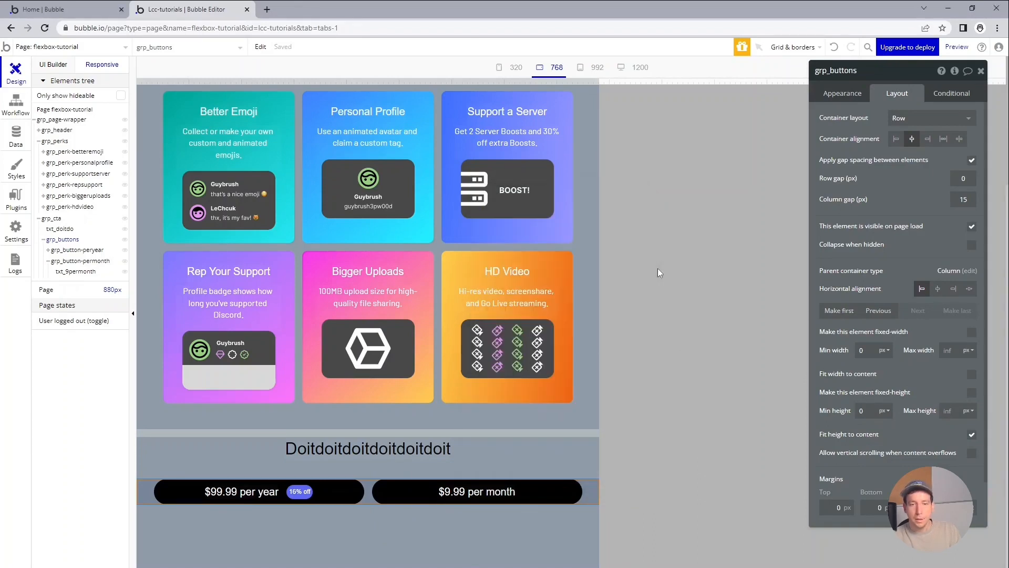
Narrow the preview to about 817 px and compare the padding of the call-to-action and perks groups.
{"action": "left_click_drag", "start_coordinate": [599, 81], "coordinate": [599, 82]}
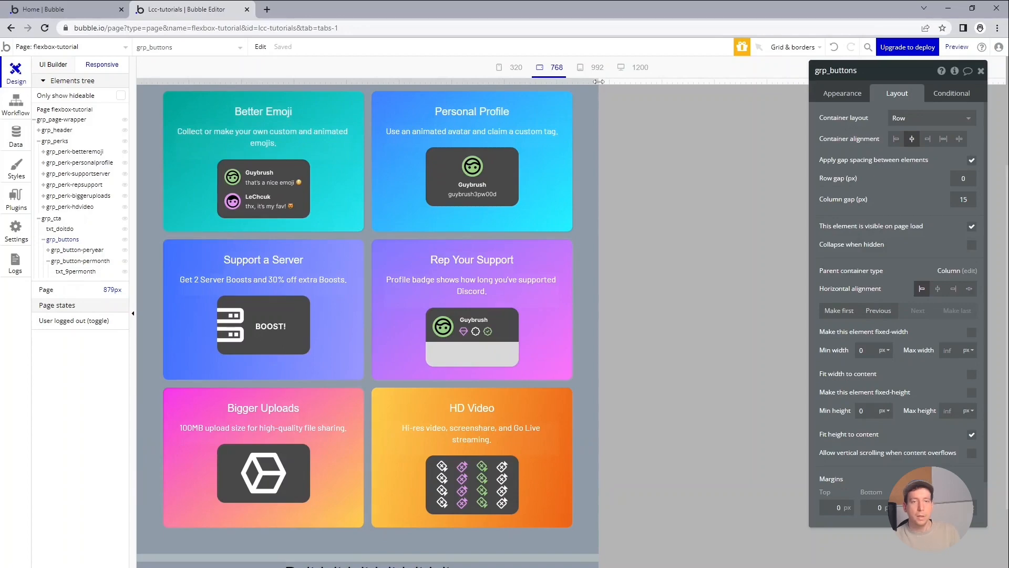
{"action": "left_click_drag", "start_coordinate": [599, 81], "coordinate": [566, 78]}
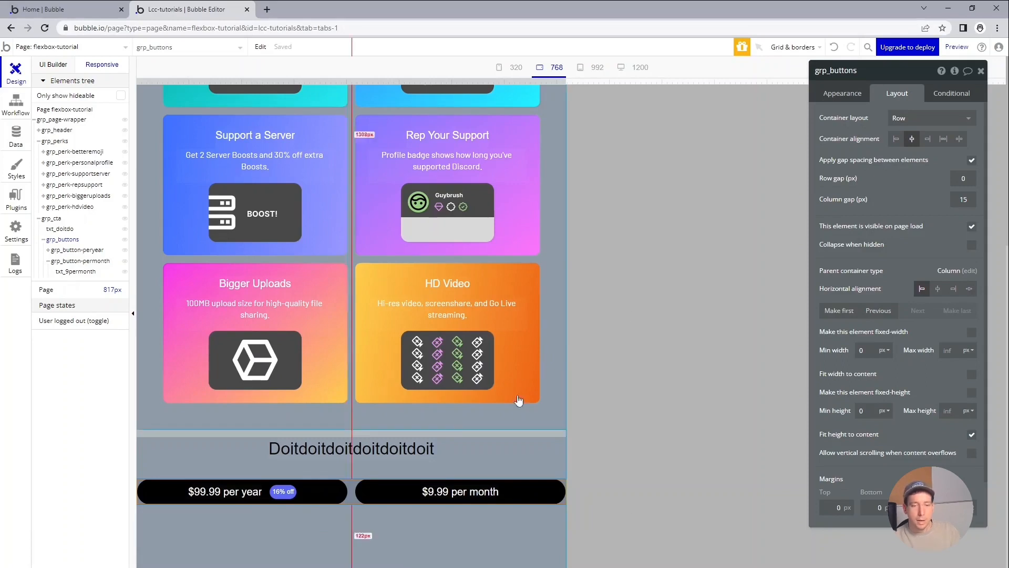
{"action": "left_click", "coordinate": [56, 221]}
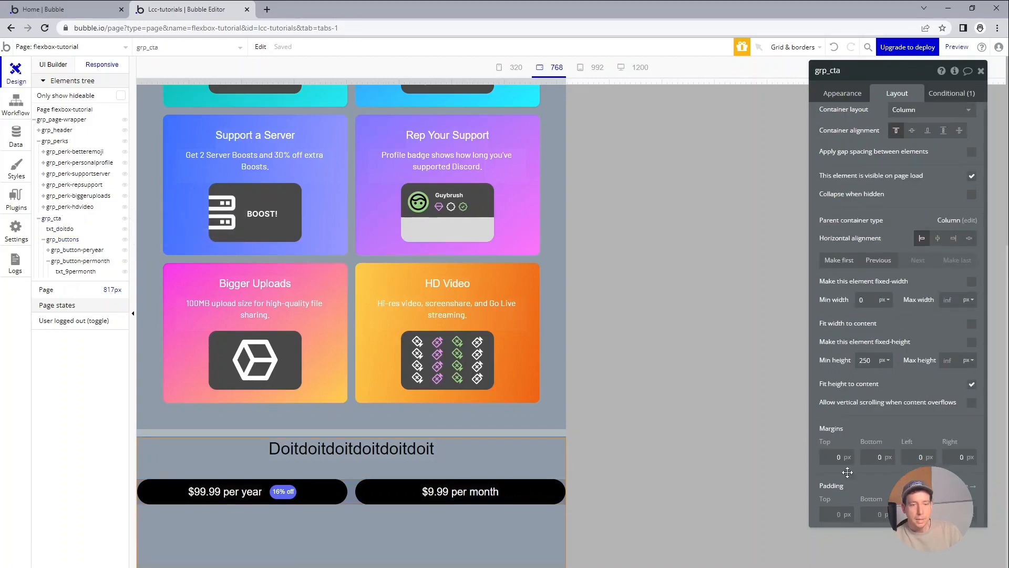
{"action": "left_click", "coordinate": [55, 140]}
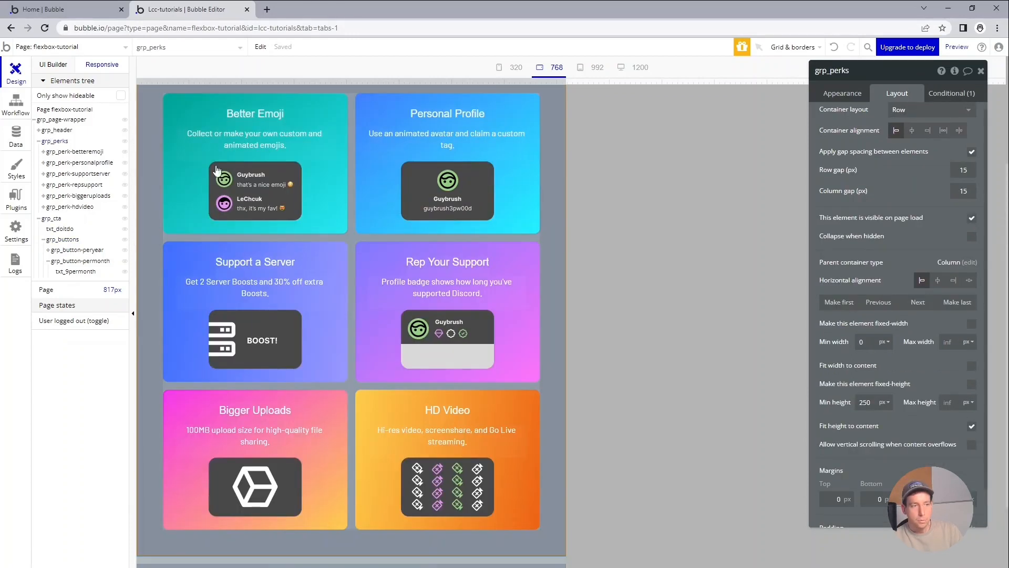
{"action": "scroll", "coordinate": [216, 171], "scroll_direction": "down", "scroll_amount": 2}
{"action": "scroll", "coordinate": [859, 517], "scroll_direction": "down", "scroll_amount": 1}
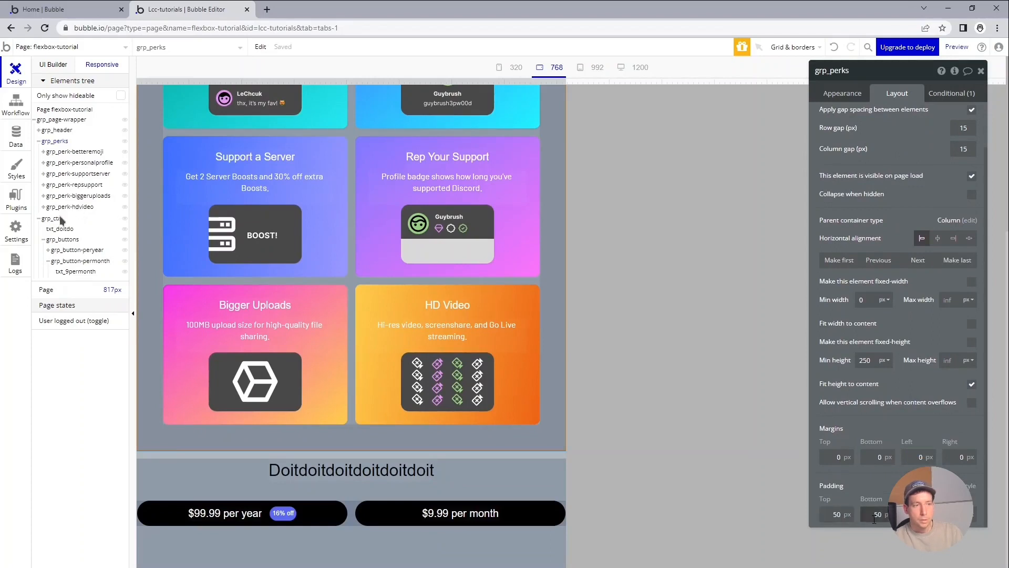
Set the call-to-action group's padding to 50 px on all sides.
{"action": "left_click", "coordinate": [531, 471]}
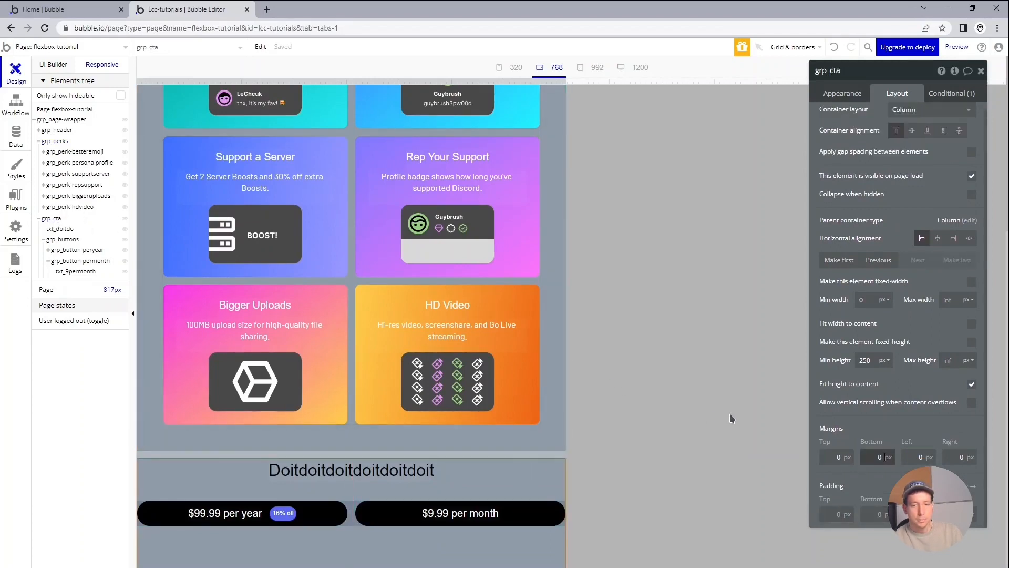
{"action": "left_click", "coordinate": [836, 514]}
{"action": "type", "text": "50"}
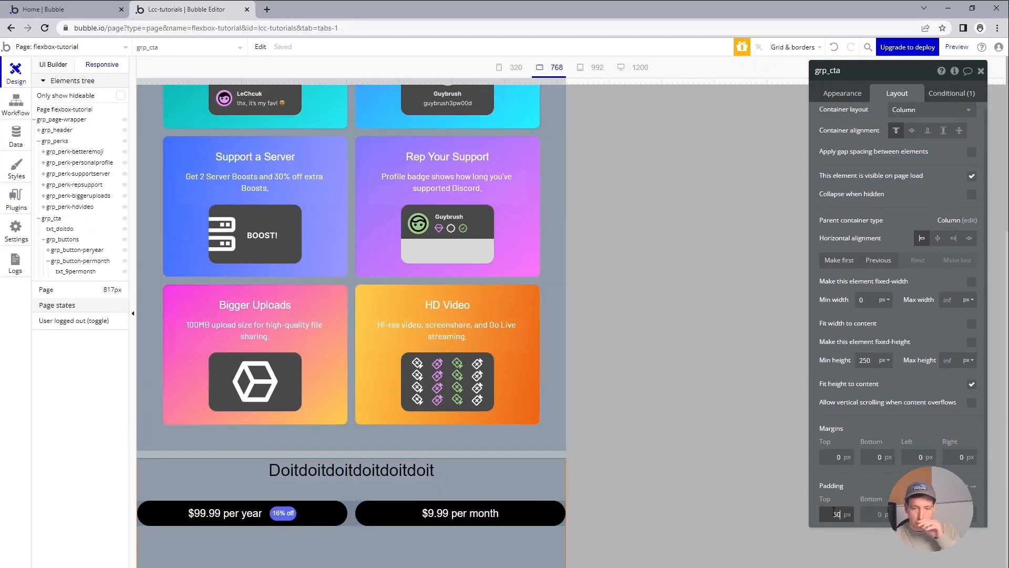
{"action": "key", "text": "Tab"}
{"action": "type", "text": "50"}
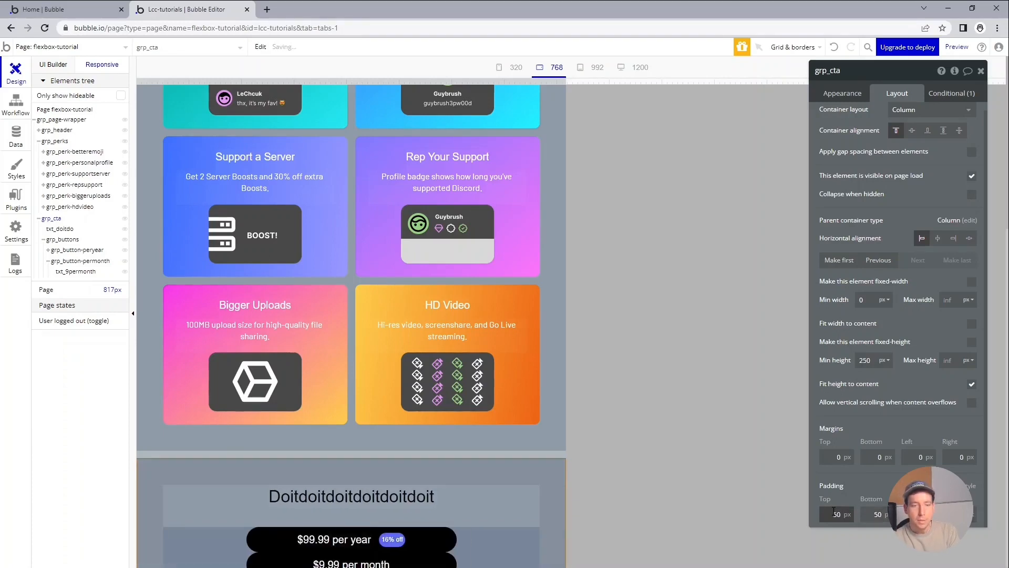
Check how the call-to-action section reflows at page widths of about 1008, 721 and 1108 px.
{"action": "scroll", "coordinate": [565, 426], "scroll_direction": "down", "scroll_amount": 1}
{"action": "left_click_drag", "start_coordinate": [561, 78], "coordinate": [671, 72]}
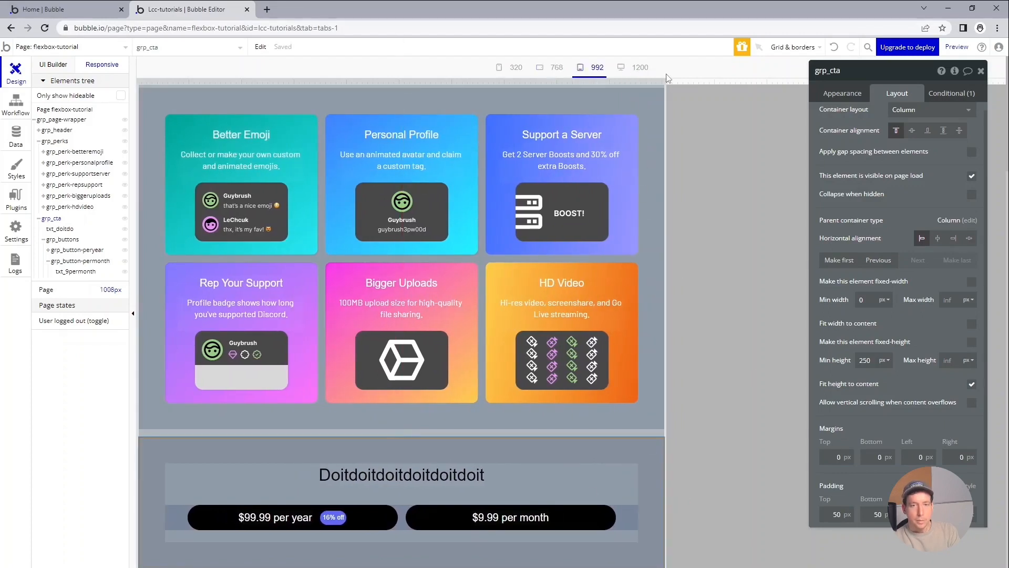
{"action": "left_click_drag", "start_coordinate": [667, 81], "coordinate": [515, 100]}
{"action": "scroll", "coordinate": [520, 368], "scroll_direction": "down", "scroll_amount": 2}
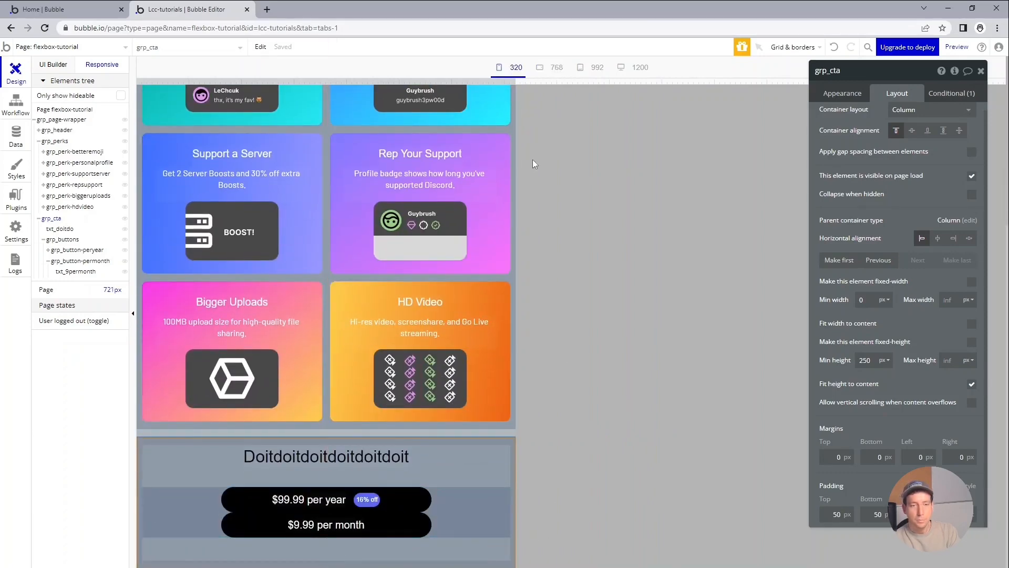
{"action": "left_click_drag", "start_coordinate": [515, 82], "coordinate": [719, 79]}
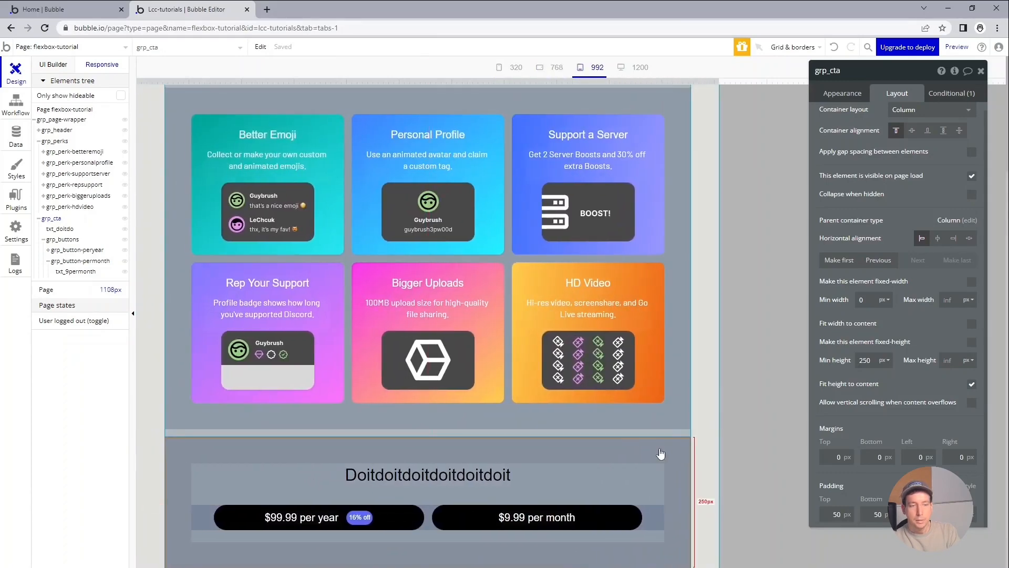
Turn off the fixed width of the per-year and per-month button groups.
{"action": "left_click", "coordinate": [388, 514]}
{"action": "left_click", "coordinate": [972, 324]}
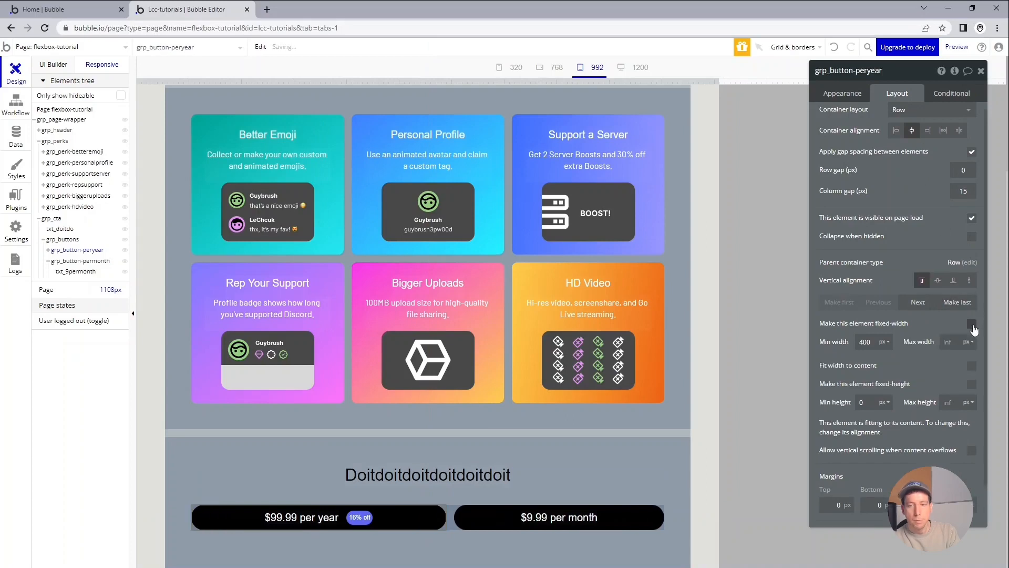
{"action": "left_click", "coordinate": [622, 520]}
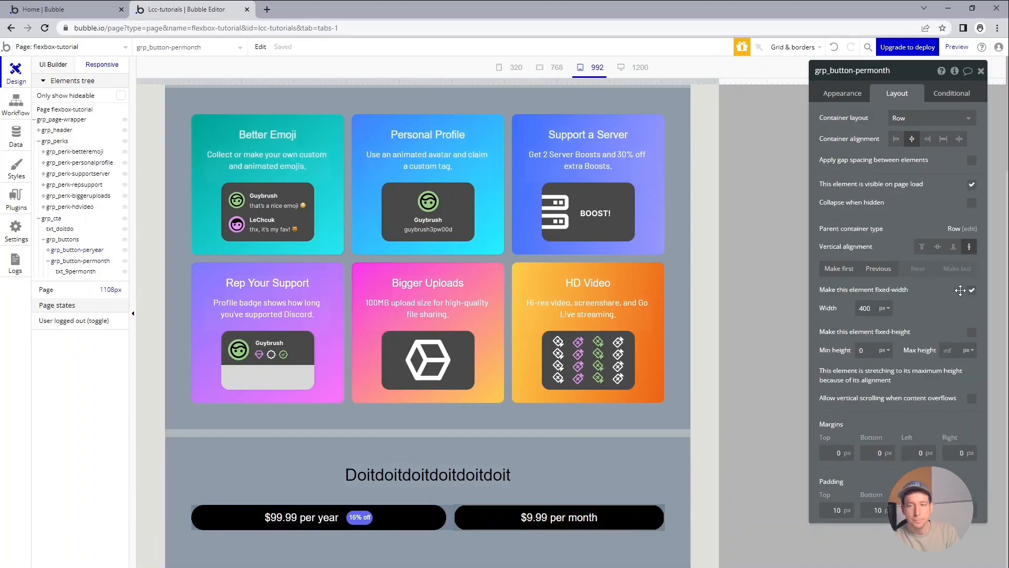
{"action": "left_click", "coordinate": [971, 289]}
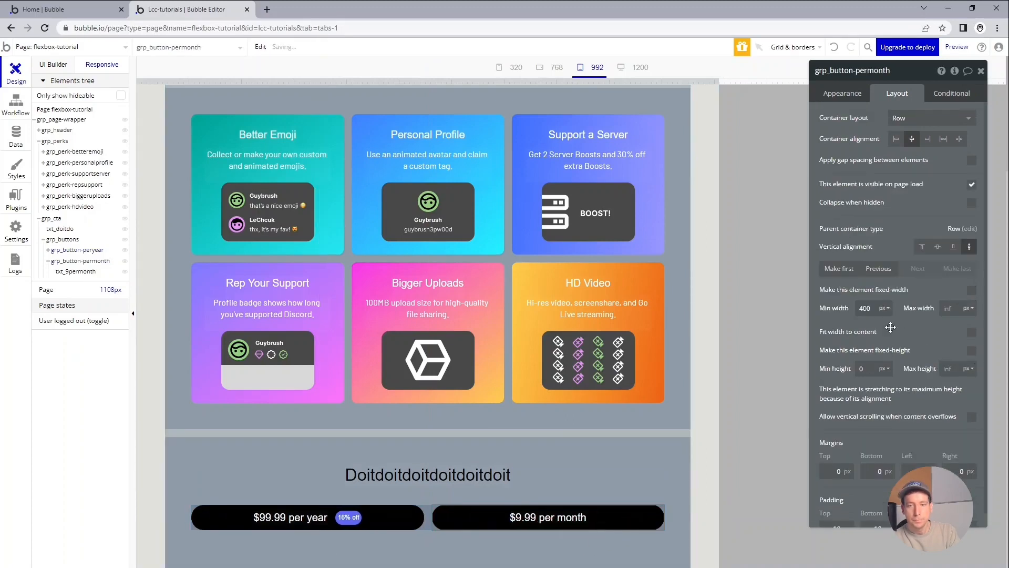
Set the per-month button group's minimum width to 250 px and maximum width to 400 px.
{"action": "double_click", "coordinate": [864, 309]}
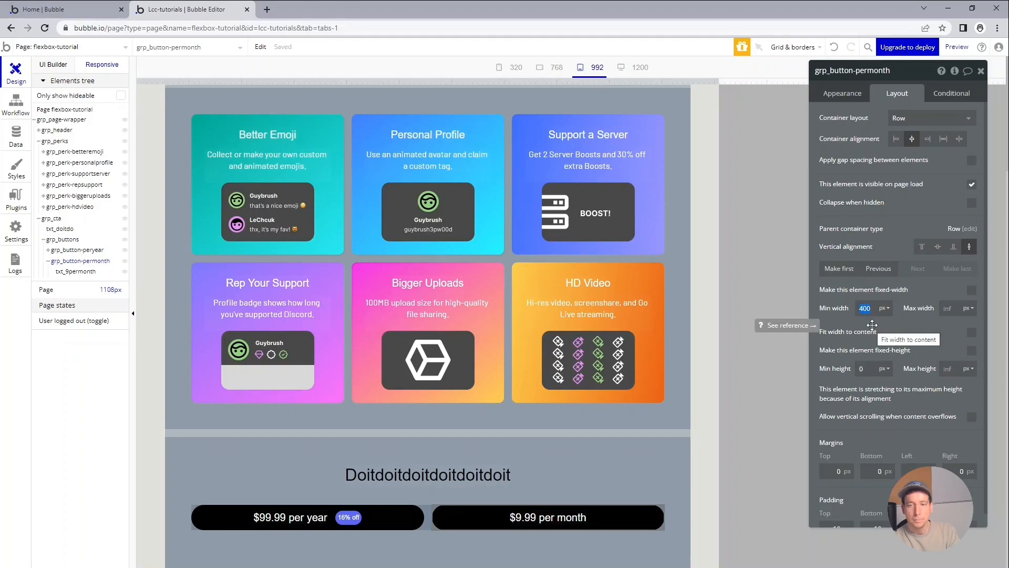
{"action": "type", "text": "250"}
{"action": "key", "text": "Tab"}
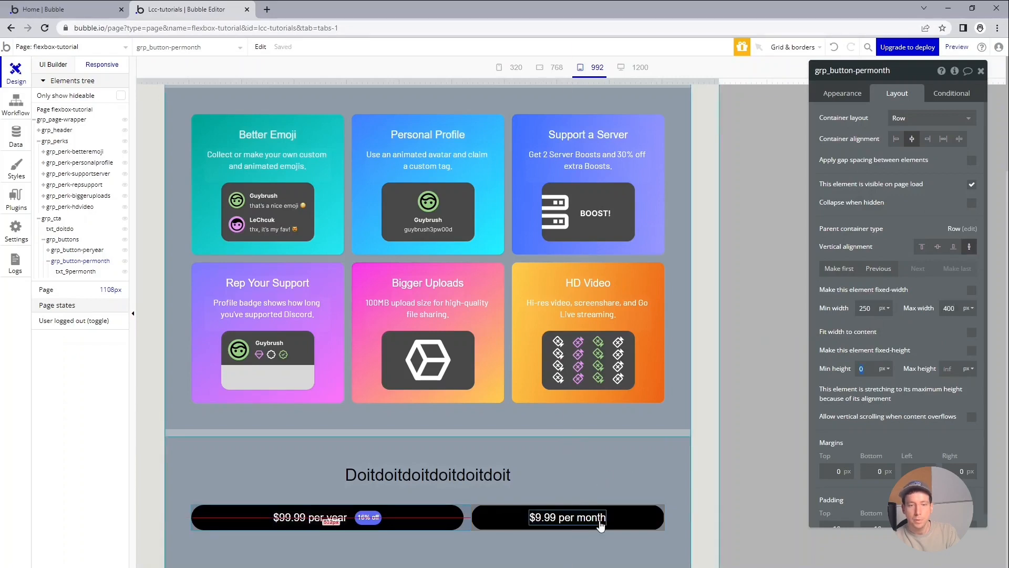
Give the per-year button group a minimum width of 250 px and a maximum width of 400 px.
{"action": "left_click", "coordinate": [446, 527]}
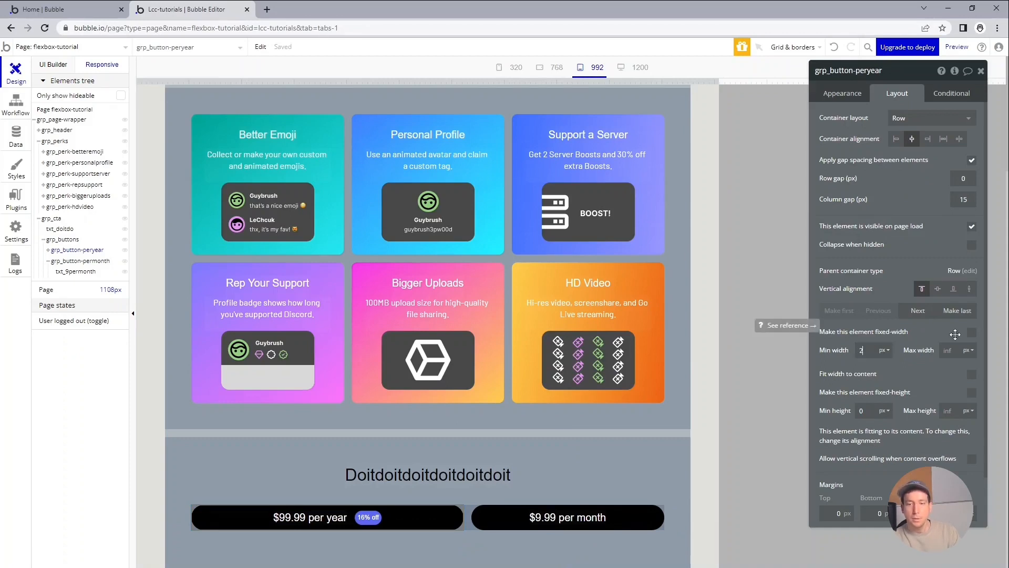
{"action": "type", "text": "50"}
{"action": "key", "text": "Tab"}
{"action": "type", "text": "400"}
{"action": "key", "text": "Tab"}
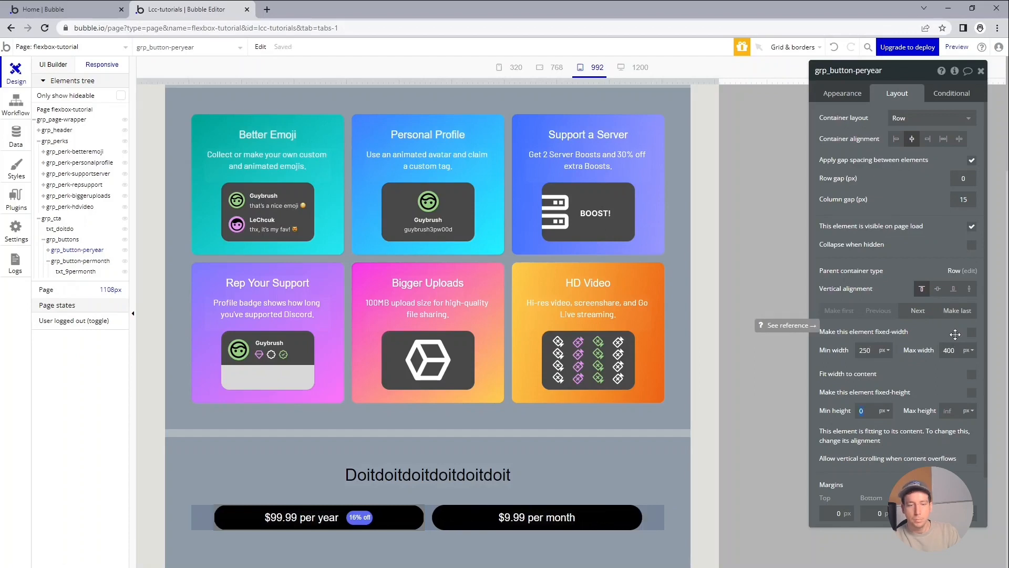
Check how the pricing buttons resize and wrap at page widths of about 994, 923, 759 and 532 px.
{"action": "left_click_drag", "start_coordinate": [718, 83], "coordinate": [659, 77]}
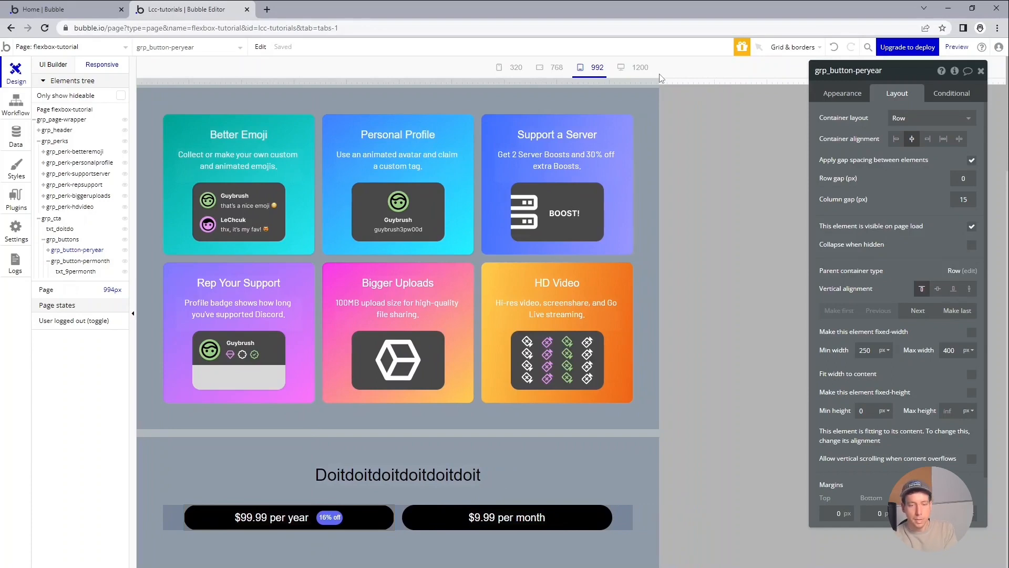
{"action": "left_click_drag", "start_coordinate": [661, 77], "coordinate": [623, 72]}
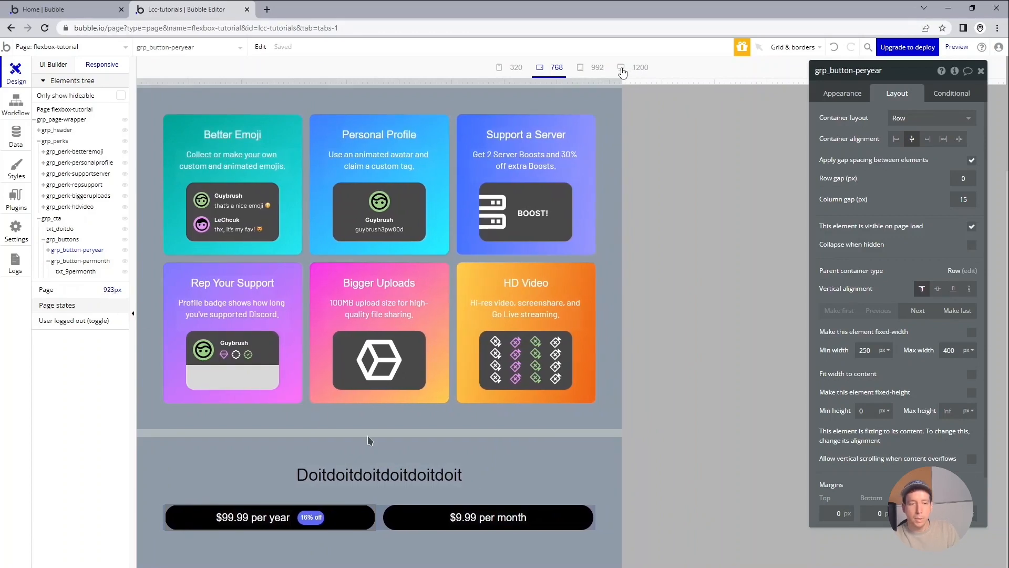
{"action": "left_click_drag", "start_coordinate": [623, 72], "coordinate": [536, 91]}
{"action": "scroll", "coordinate": [564, 166], "scroll_direction": "down", "scroll_amount": 3}
{"action": "scroll", "coordinate": [573, 111], "scroll_direction": "down", "scroll_amount": 3}
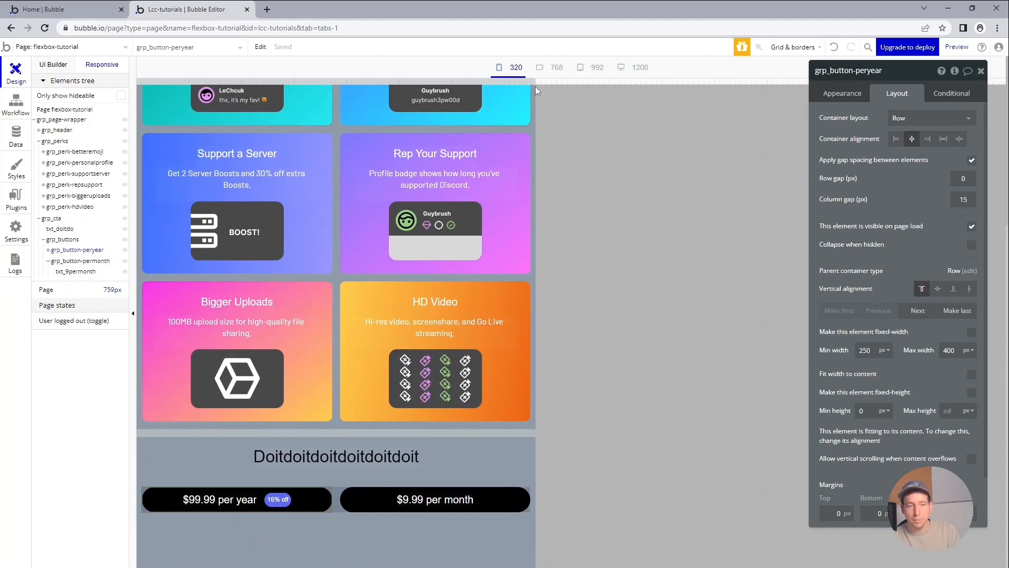
{"action": "left_click_drag", "start_coordinate": [535, 86], "coordinate": [415, 110]}
{"action": "scroll", "coordinate": [394, 291], "scroll_direction": "down", "scroll_amount": 7}
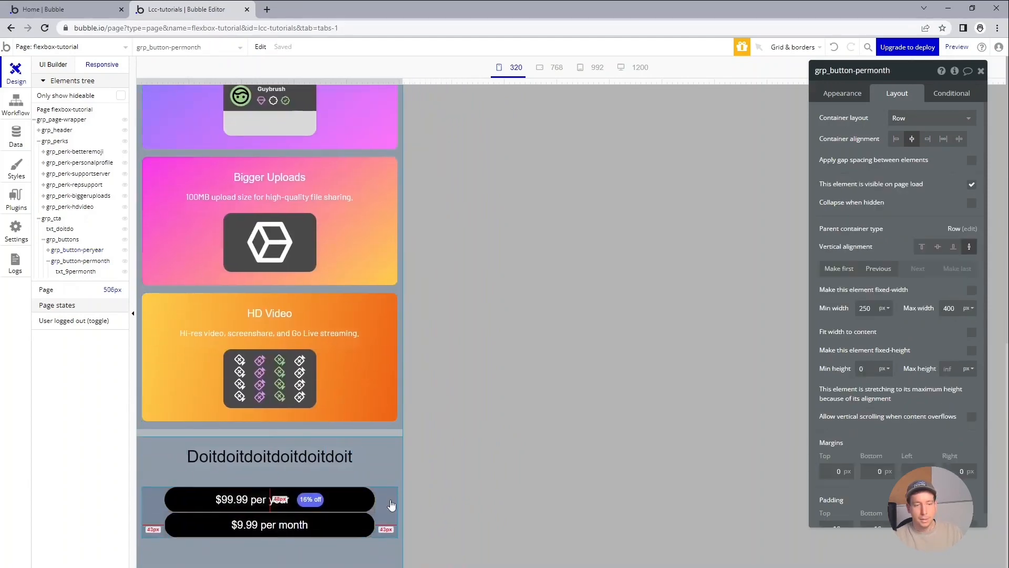
Set the row gap of the group holding both pricing buttons to 15 px.
{"action": "left_click", "coordinate": [390, 507]}
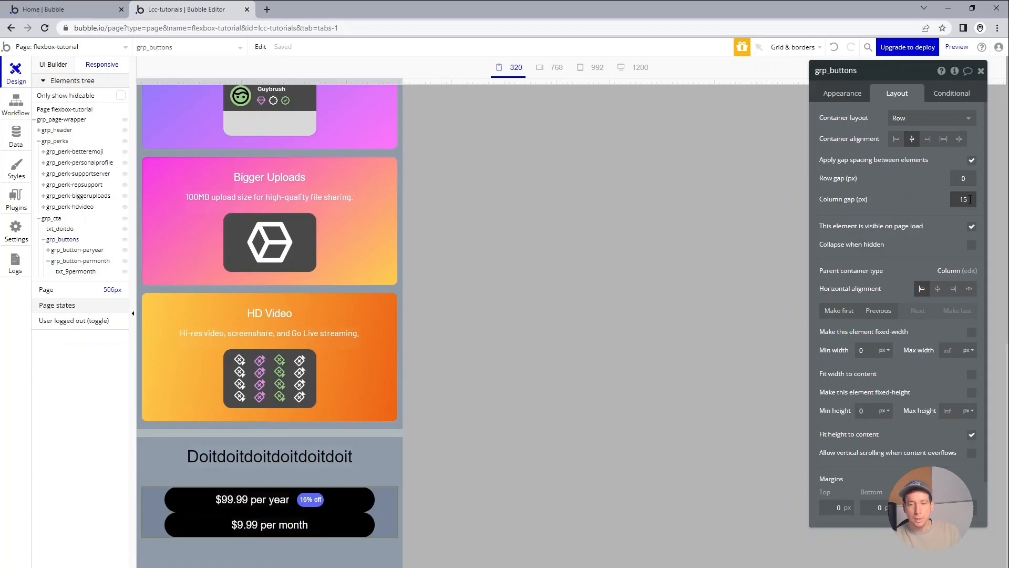
{"action": "left_click", "coordinate": [964, 178]}
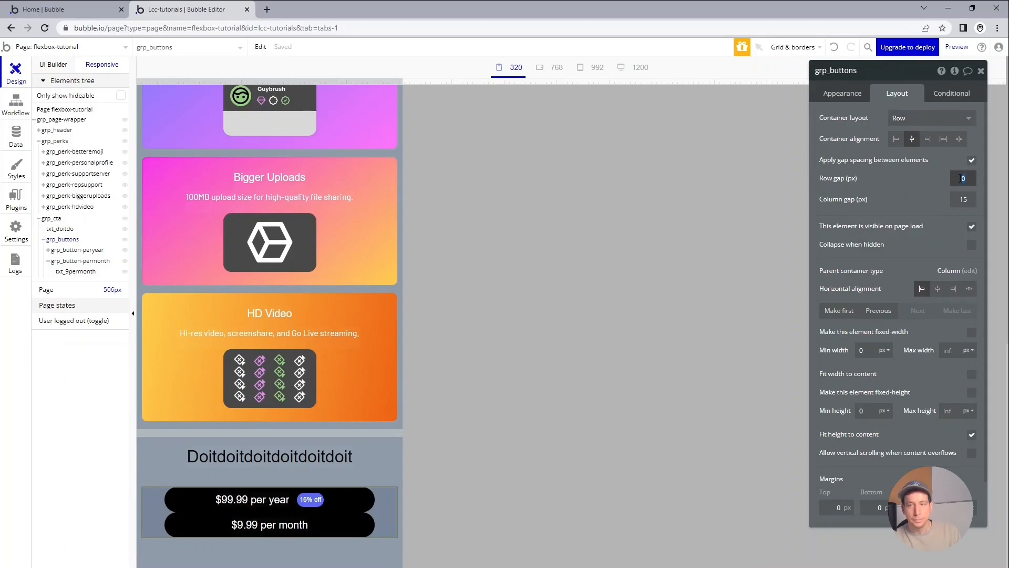
{"action": "type", "text": "15"}
{"action": "key", "text": "Tab"}
{"action": "left_click", "coordinate": [728, 326]}
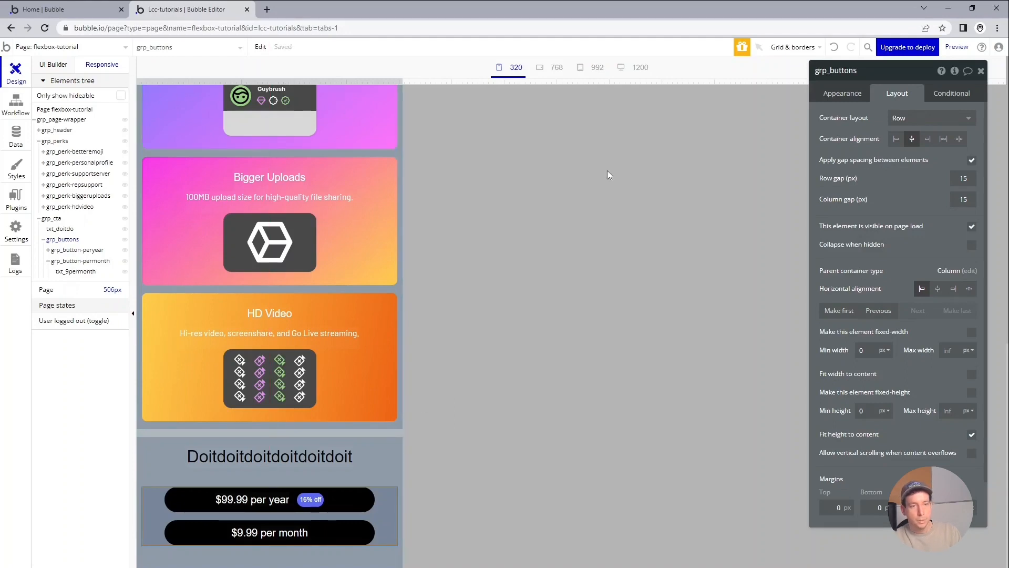
Open the live preview of the page and look over the perks and call-to-action sections.
{"action": "left_click", "coordinate": [957, 46]}
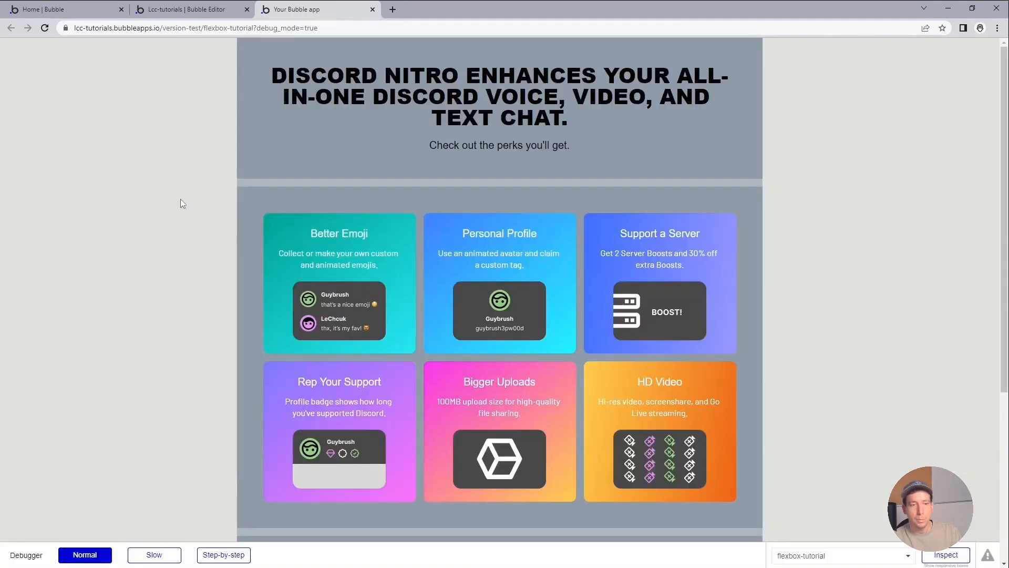
{"action": "scroll", "coordinate": [184, 202], "scroll_direction": "down", "scroll_amount": 5}
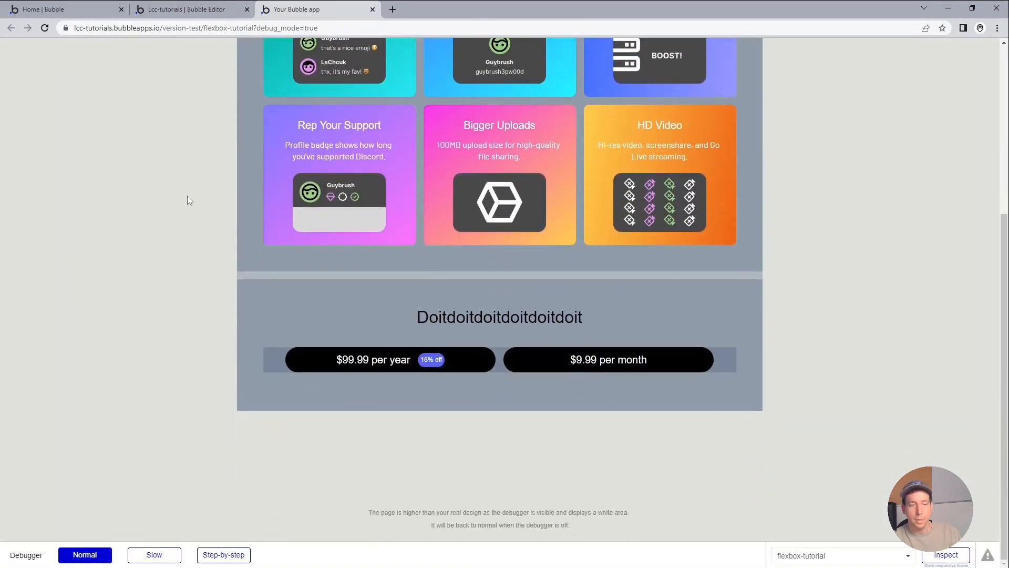
{"action": "scroll", "coordinate": [187, 199], "scroll_direction": "up", "scroll_amount": 6}
{"action": "scroll", "coordinate": [186, 200], "scroll_direction": "down", "scroll_amount": 5}
{"action": "scroll", "coordinate": [186, 200], "scroll_direction": "up", "scroll_amount": 1}
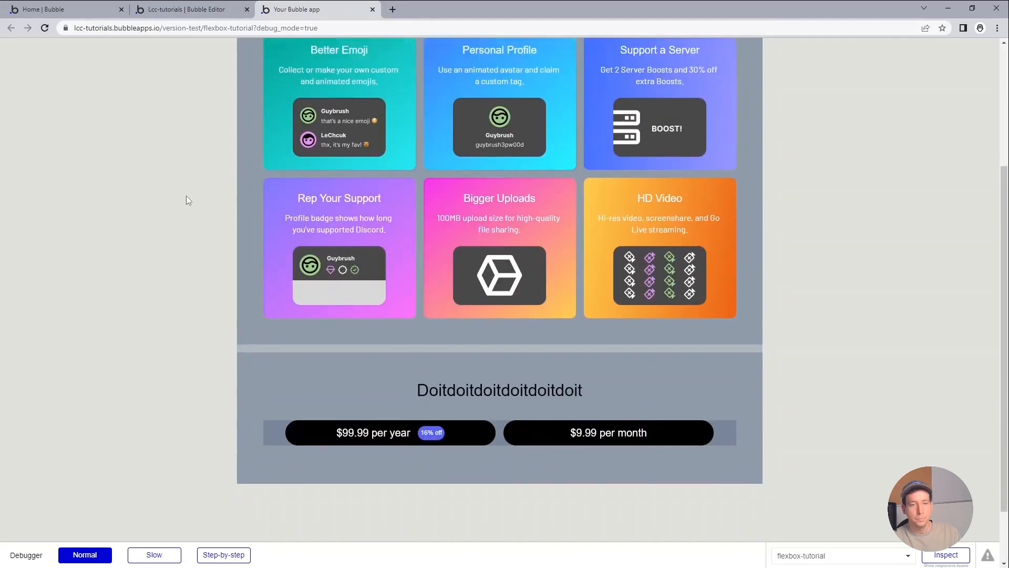
Resize the live preview's browser window to phone width and back to full size to check the responsive layout.
{"action": "double_click", "coordinate": [667, 2]}
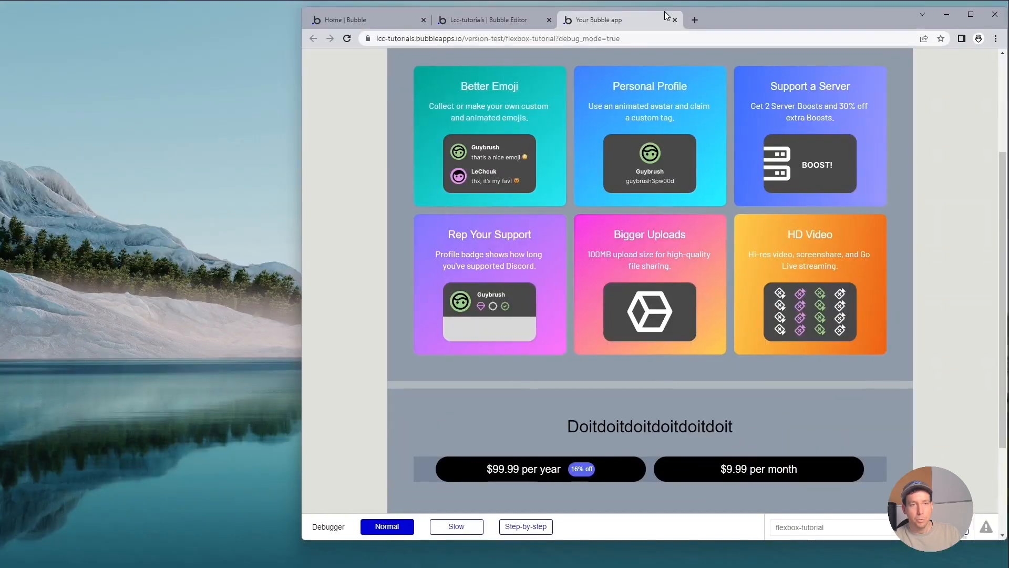
{"action": "left_click_drag", "start_coordinate": [664, 11], "coordinate": [548, 31]}
{"action": "scroll", "coordinate": [726, 184], "scroll_direction": "up", "scroll_amount": 3}
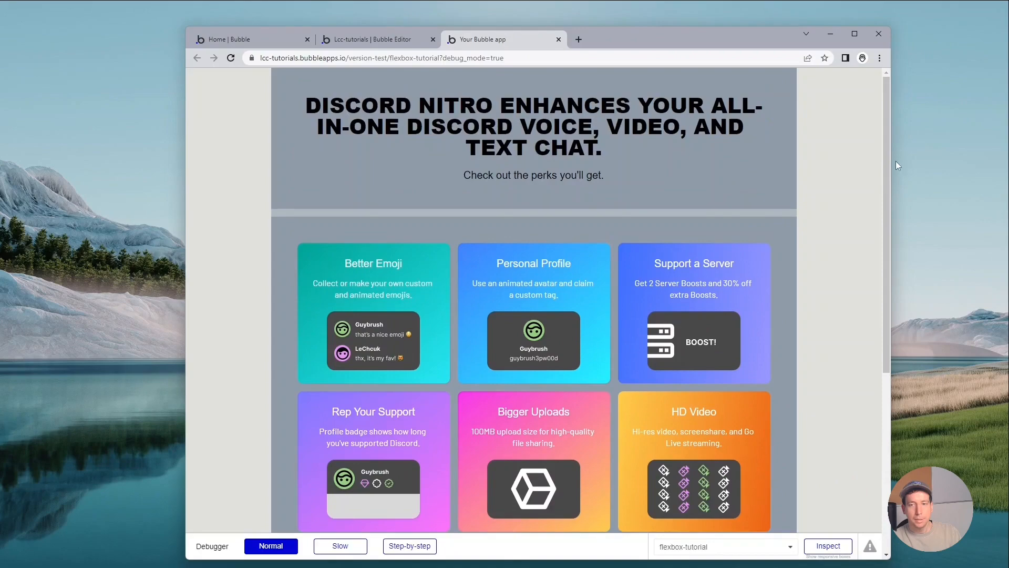
{"action": "left_click_drag", "start_coordinate": [893, 162], "coordinate": [420, 212]}
{"action": "scroll", "coordinate": [385, 252], "scroll_direction": "down", "scroll_amount": 15}
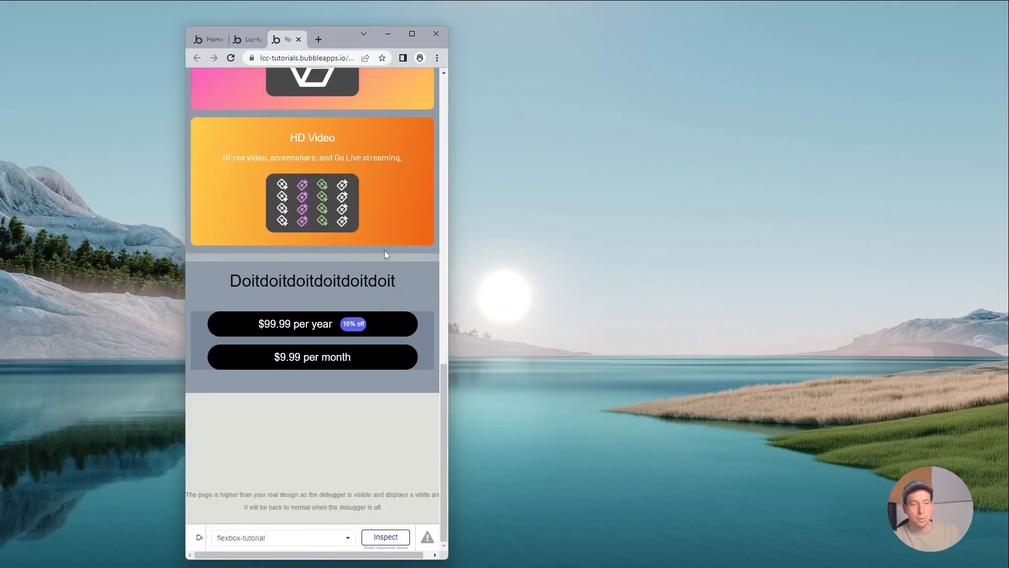
{"action": "left_click_drag", "start_coordinate": [448, 243], "coordinate": [851, 234]}
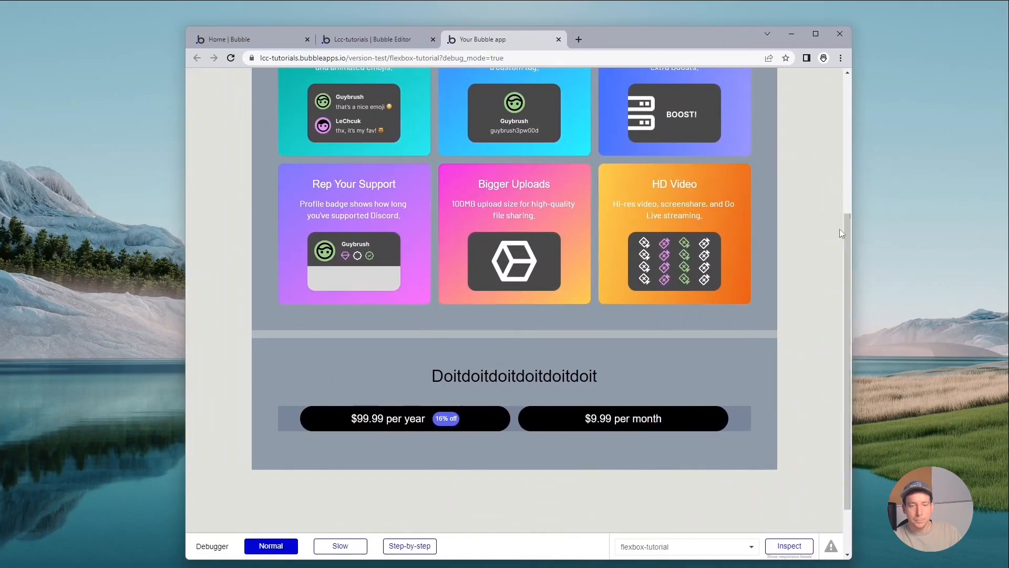
{"action": "left_click", "coordinate": [815, 34]}
{"action": "scroll", "coordinate": [863, 209], "scroll_direction": "up", "scroll_amount": 10}
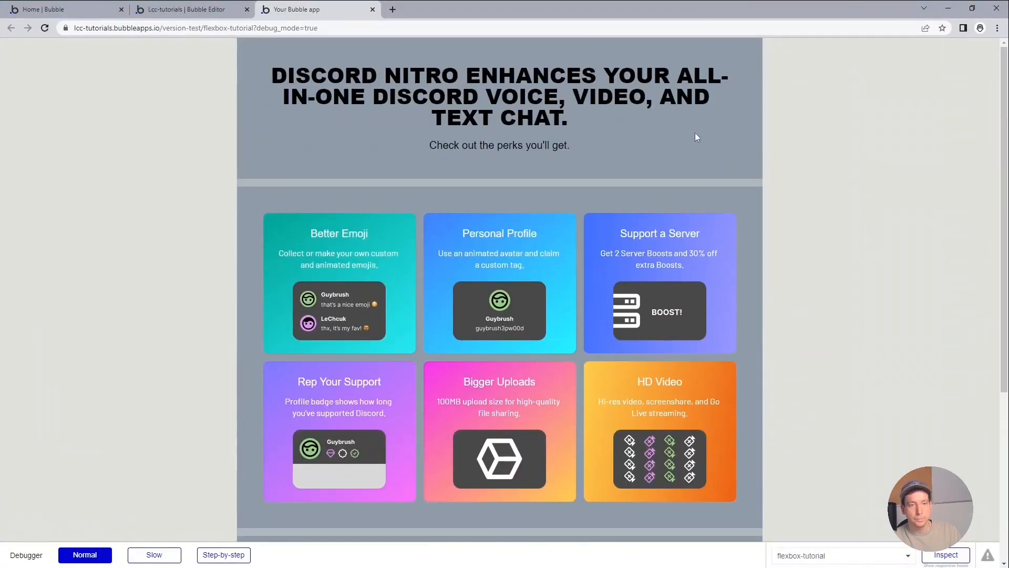
Return to the Bubble editor and widen the responsive page view to about 1246 px.
{"action": "left_click", "coordinate": [210, 9]}
{"action": "scroll", "coordinate": [380, 195], "scroll_direction": "up", "scroll_amount": 6}
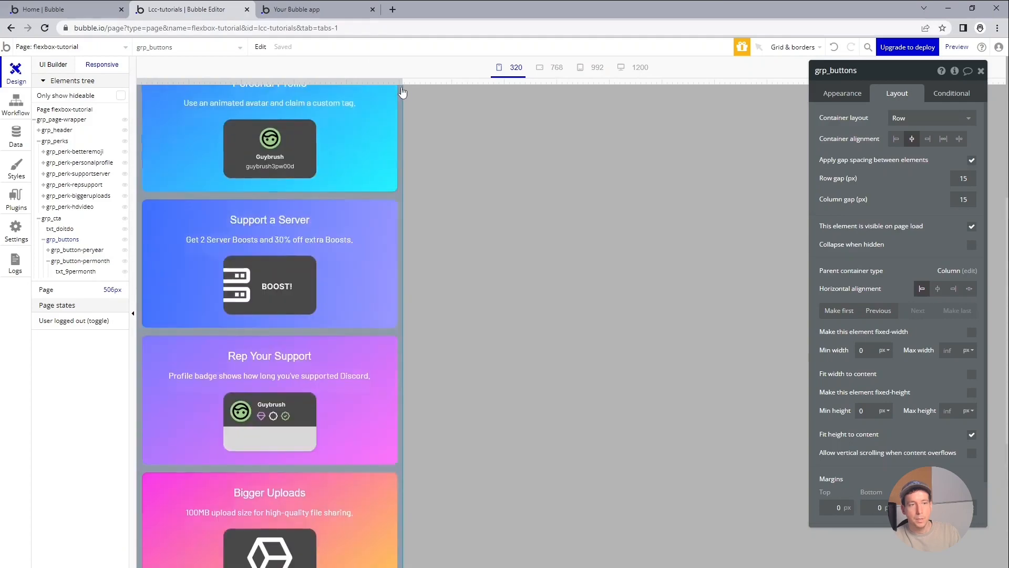
{"action": "left_click_drag", "start_coordinate": [402, 81], "coordinate": [791, 112]}
{"action": "scroll", "coordinate": [232, 193], "scroll_direction": "up", "scroll_amount": 3}
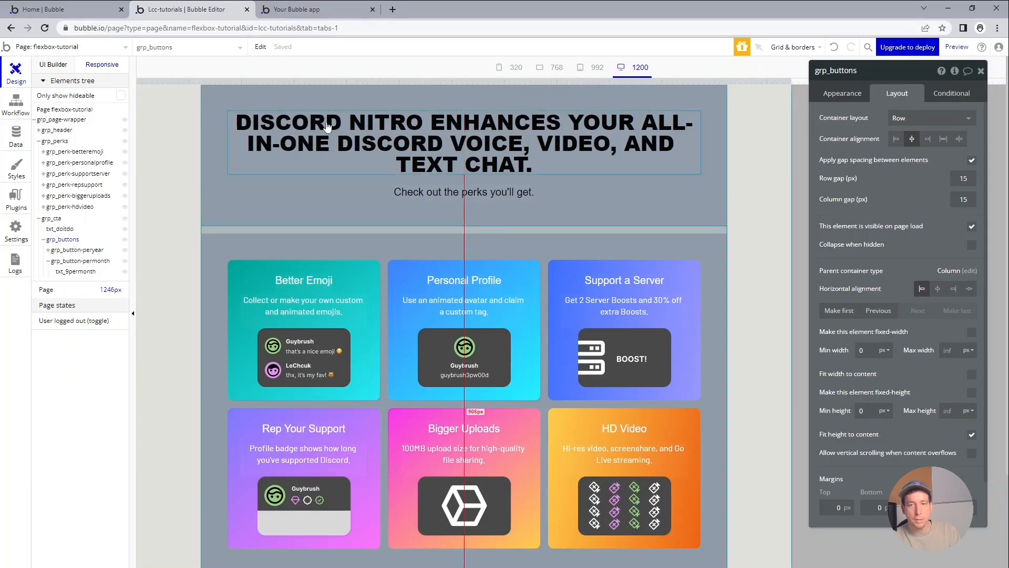
Find the Custom Group style and set its background style to None.
{"action": "left_click", "coordinate": [16, 170]}
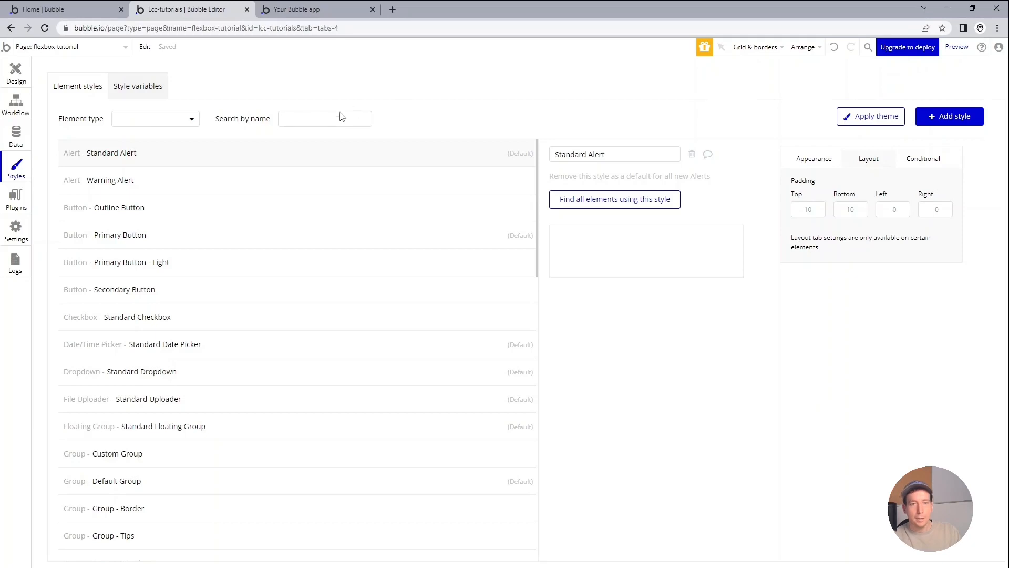
{"action": "left_click", "coordinate": [322, 124]}
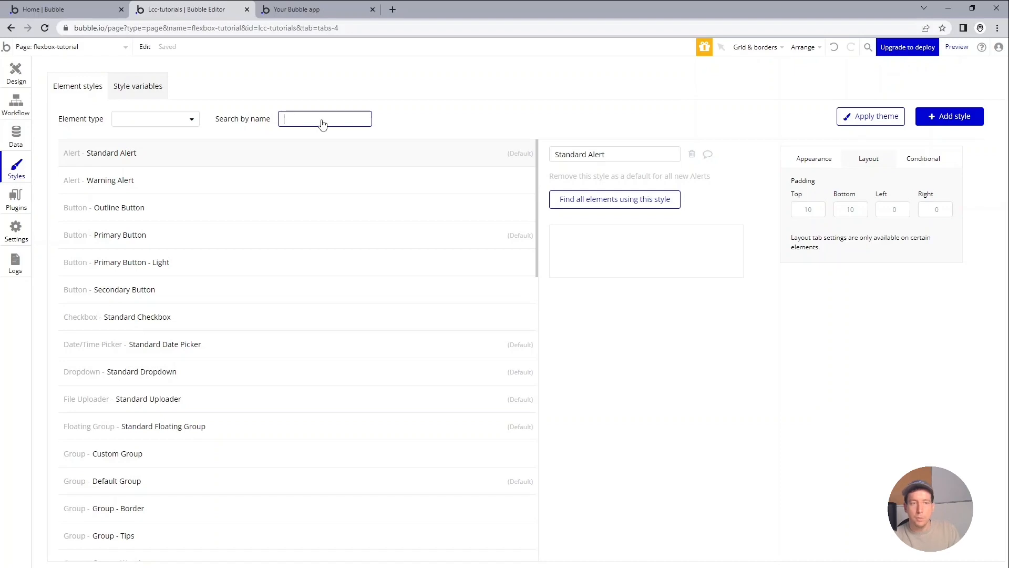
{"action": "type", "text": "custo"}
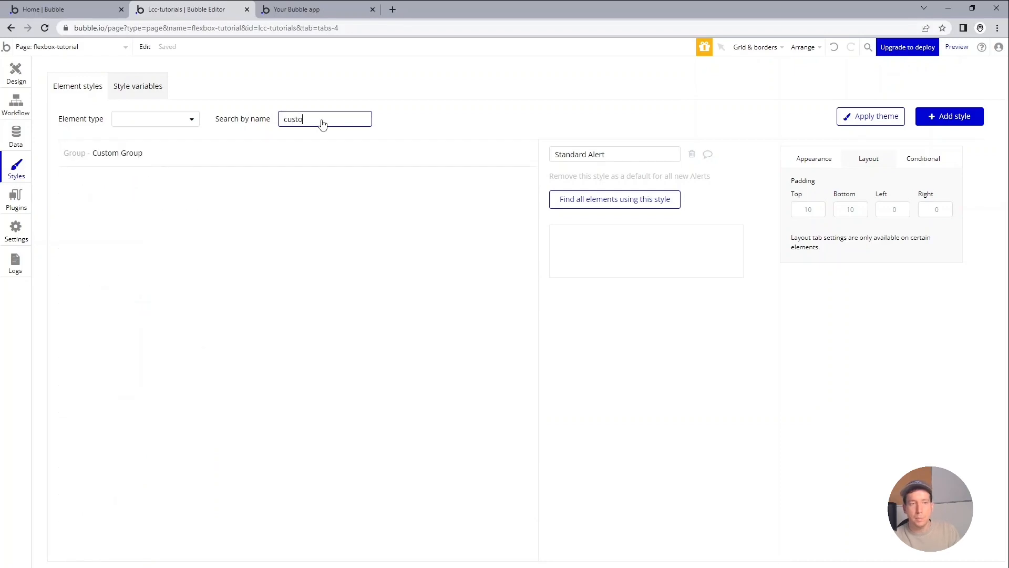
{"action": "left_click", "coordinate": [196, 153]}
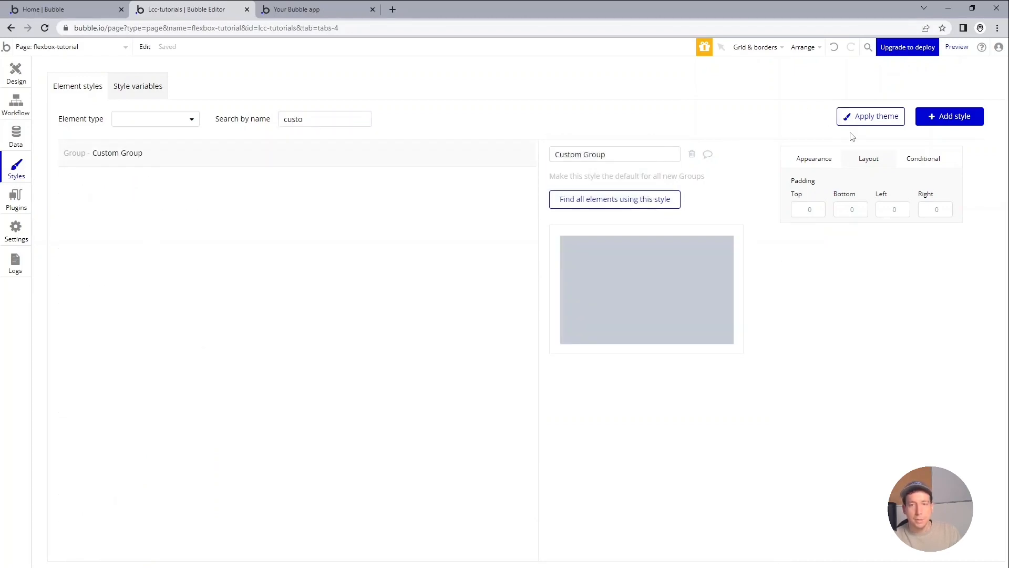
{"action": "left_click", "coordinate": [830, 161]}
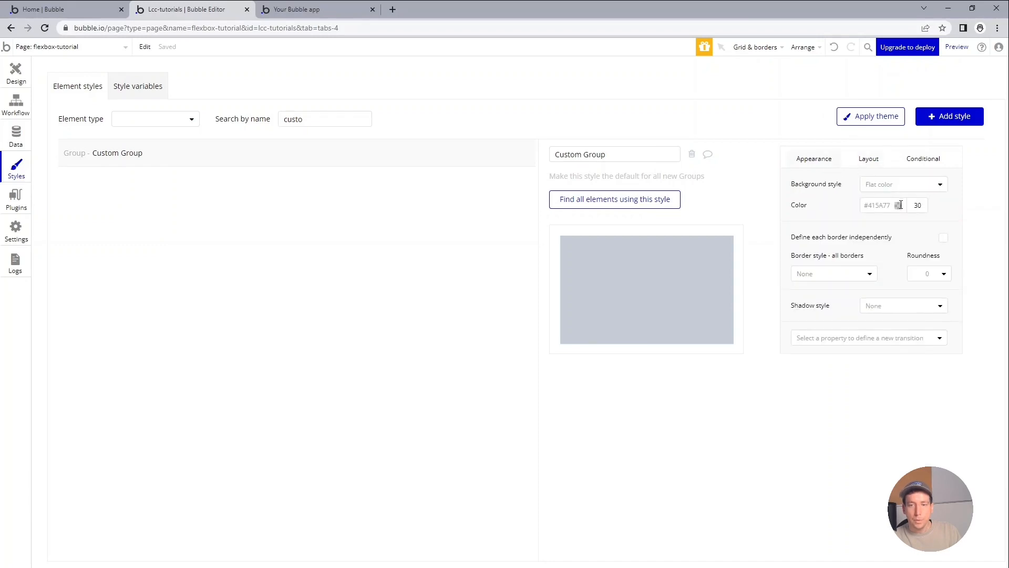
{"action": "left_click", "coordinate": [910, 185]}
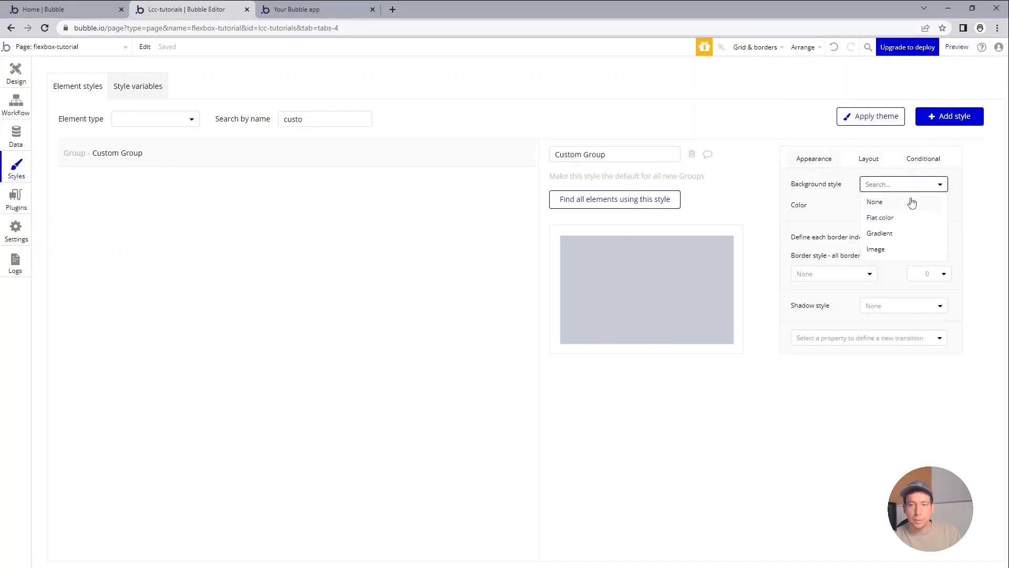
{"action": "left_click", "coordinate": [912, 203]}
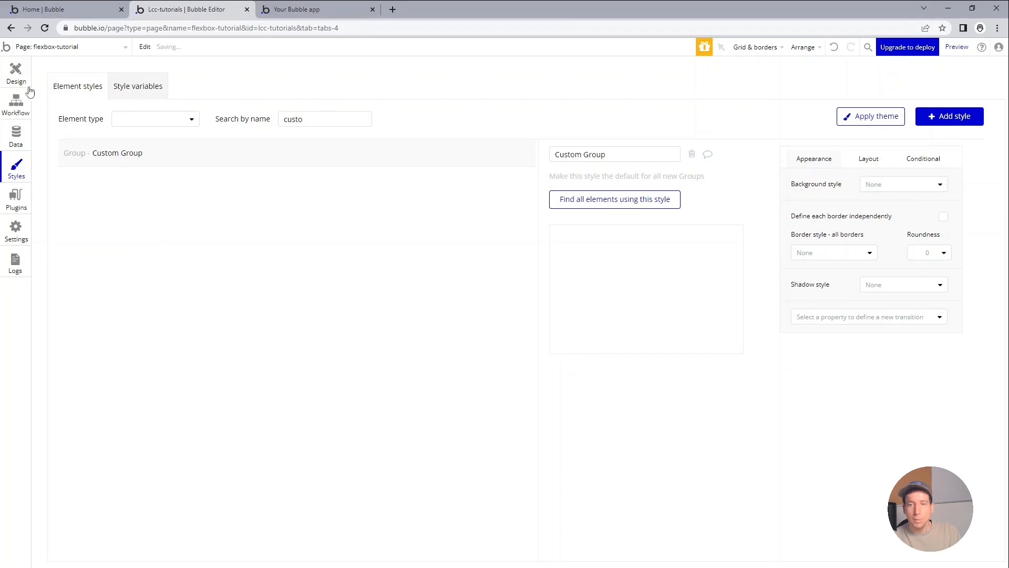
Return to the page design and set the flexbox-tutorial page's background style to None.
{"action": "left_click", "coordinate": [22, 78]}
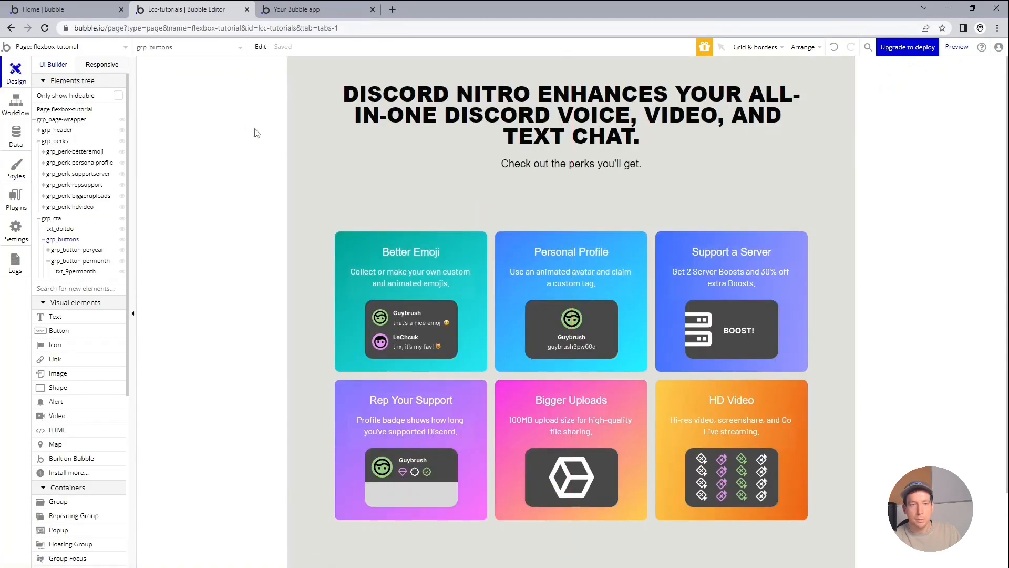
{"action": "scroll", "coordinate": [227, 179], "scroll_direction": "down", "scroll_amount": 3}
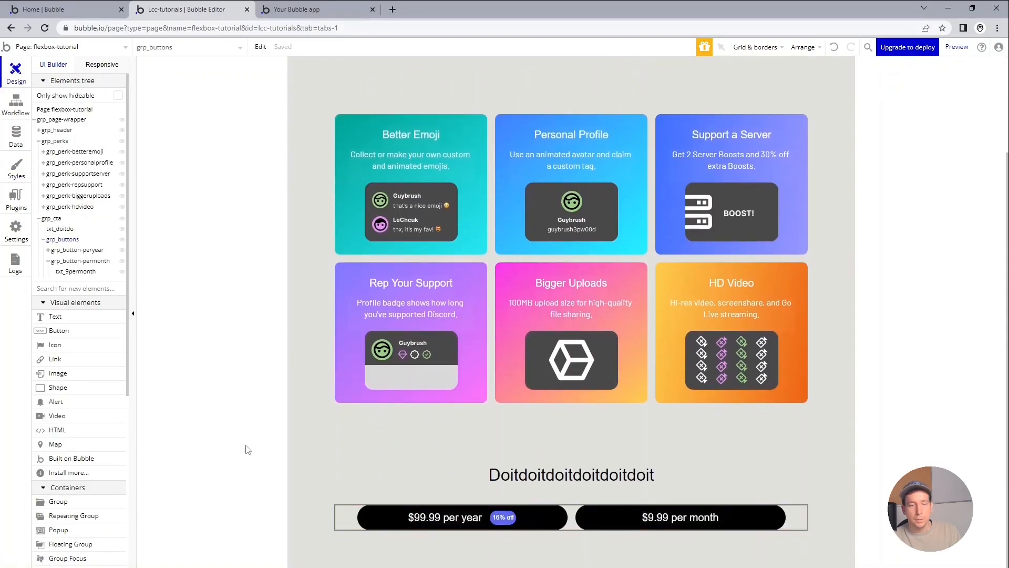
{"action": "left_click", "coordinate": [281, 521]}
{"action": "scroll", "coordinate": [244, 386], "scroll_direction": "up", "scroll_amount": 3}
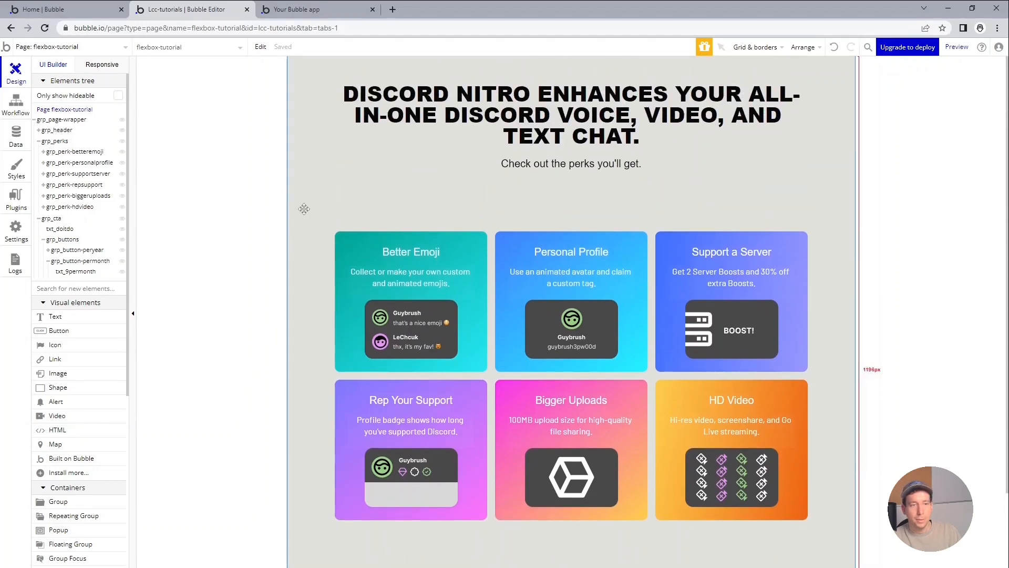
{"action": "left_click", "coordinate": [47, 110]}
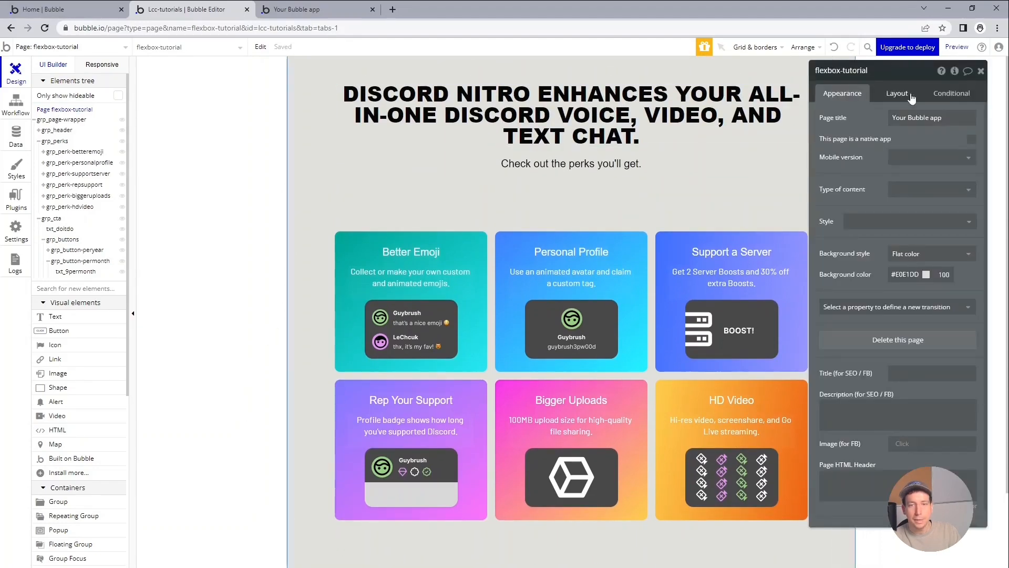
{"action": "left_click", "coordinate": [931, 254]}
{"action": "left_click", "coordinate": [930, 268]}
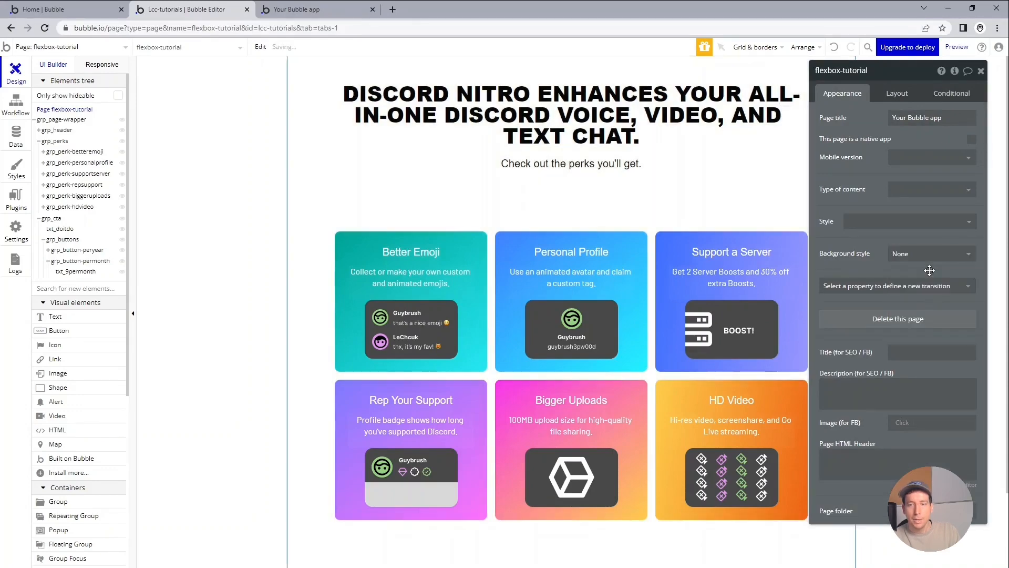
Open the live preview of the page and check the background behind the perks and pricing buttons.
{"action": "left_click", "coordinate": [957, 47]}
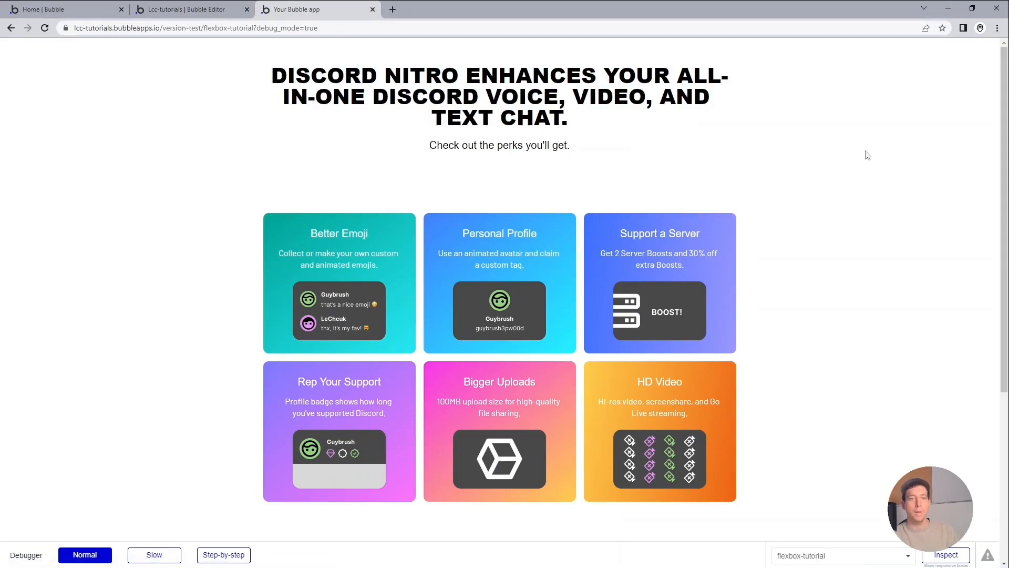
{"action": "scroll", "coordinate": [867, 156], "scroll_direction": "down", "scroll_amount": 5}
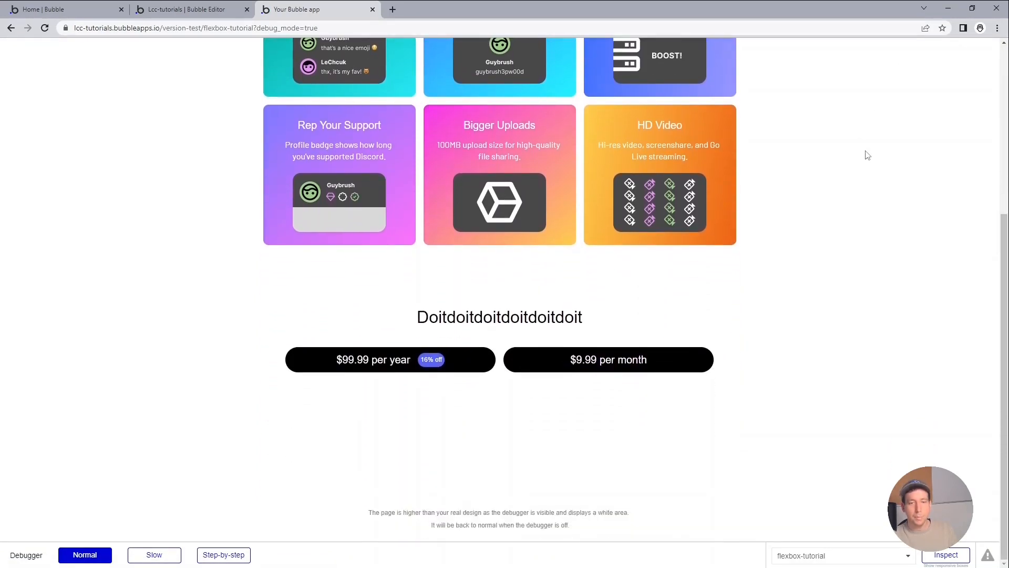
{"action": "scroll", "coordinate": [867, 155], "scroll_direction": "up", "scroll_amount": 5}
Shrink the live preview's browser window to phone width, review the stacked perks and pricing buttons, and restore it to full size.
{"action": "double_click", "coordinate": [592, 1]}
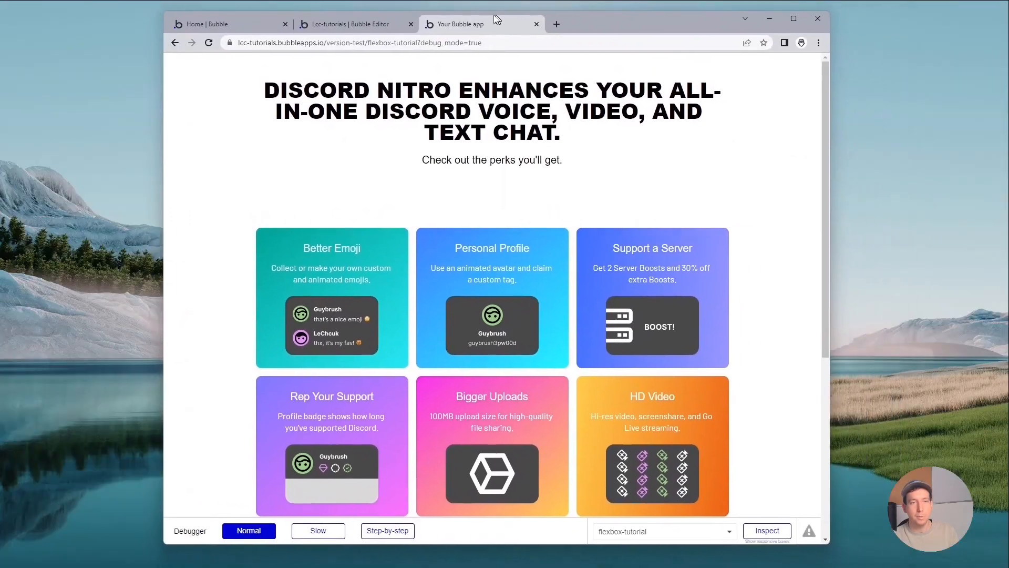
{"action": "left_click_drag", "start_coordinate": [828, 139], "coordinate": [422, 177]}
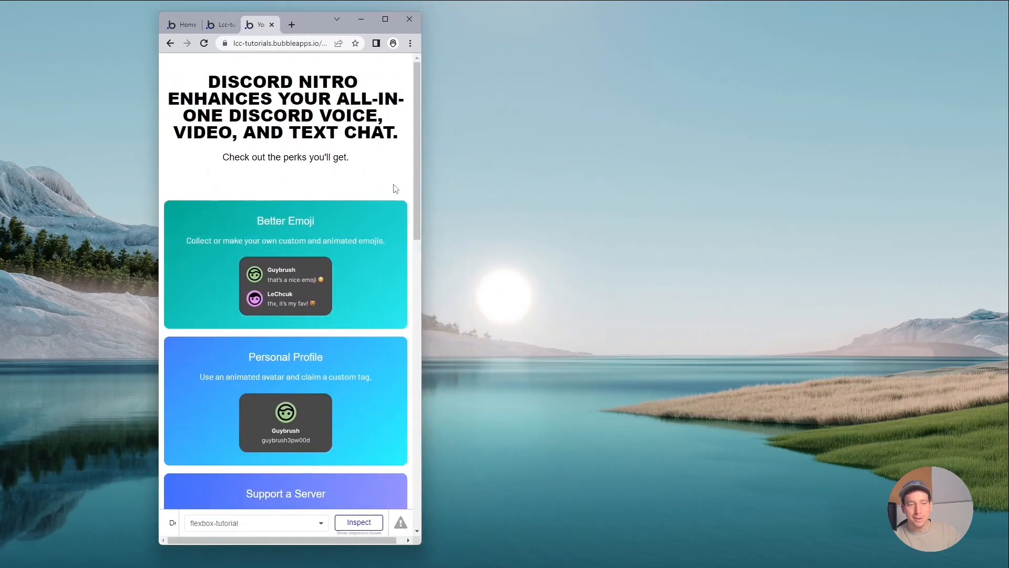
{"action": "scroll", "coordinate": [374, 194], "scroll_direction": "down", "scroll_amount": 10}
{"action": "scroll", "coordinate": [374, 194], "scroll_direction": "down", "scroll_amount": 4}
{"action": "scroll", "coordinate": [375, 194], "scroll_direction": "up", "scroll_amount": 1}
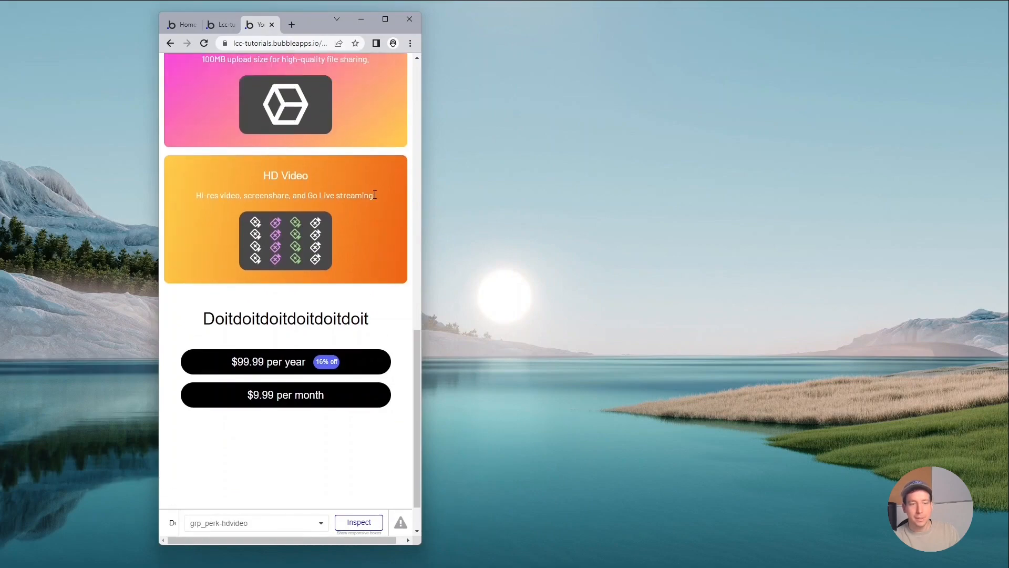
{"action": "scroll", "coordinate": [375, 194], "scroll_direction": "down", "scroll_amount": 1}
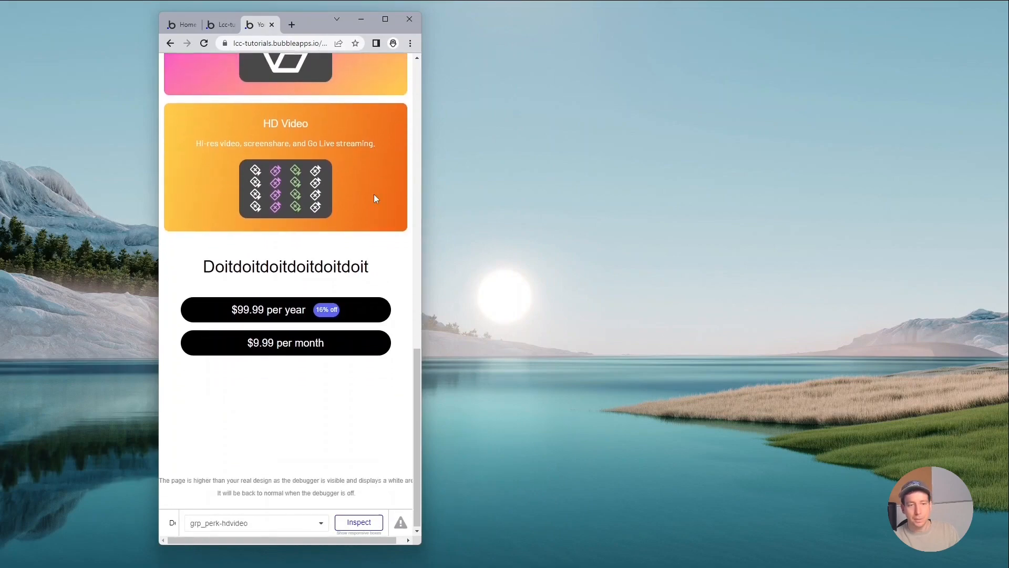
{"action": "scroll", "coordinate": [374, 195], "scroll_direction": "up", "scroll_amount": 12}
{"action": "left_click_drag", "start_coordinate": [424, 122], "coordinate": [723, 113]}
{"action": "left_click", "coordinate": [684, 21]}
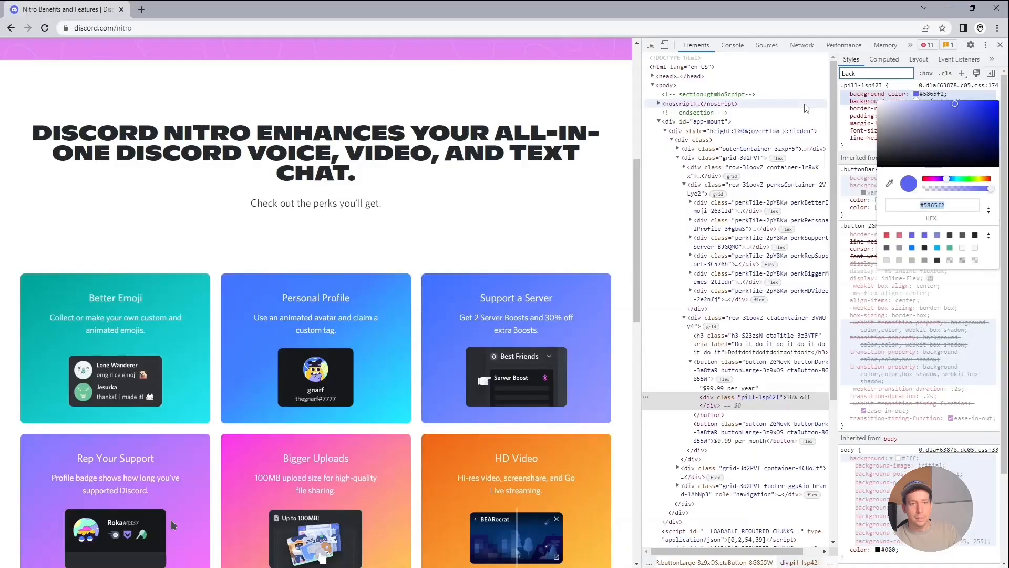
Switch to the original Discord Nitro page, close its developer tools and place it in a smaller window over the desktop.
{"action": "key", "text": "F12"}
{"action": "left_click", "coordinate": [971, 8]}
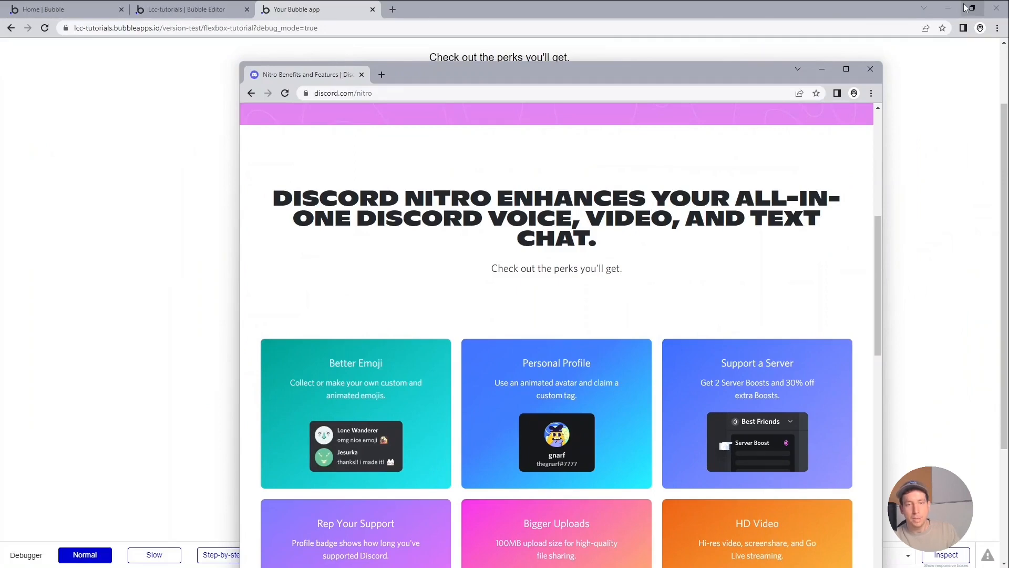
{"action": "left_click", "coordinate": [948, 8]}
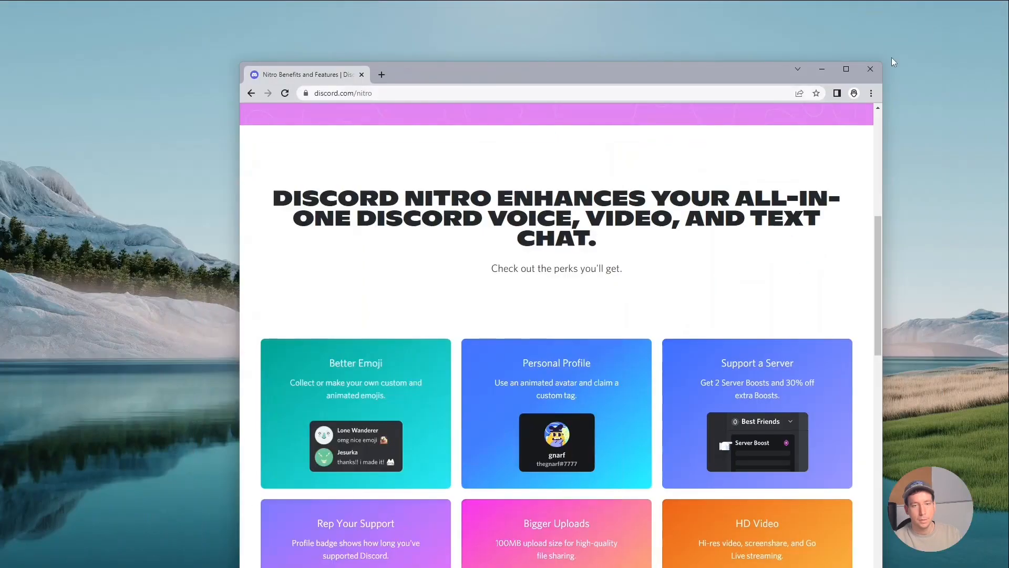
{"action": "double_click", "coordinate": [649, 77]}
{"action": "left_click_drag", "start_coordinate": [687, 5], "coordinate": [629, 8]}
{"action": "left_click_drag", "start_coordinate": [716, 8], "coordinate": [616, 20]}
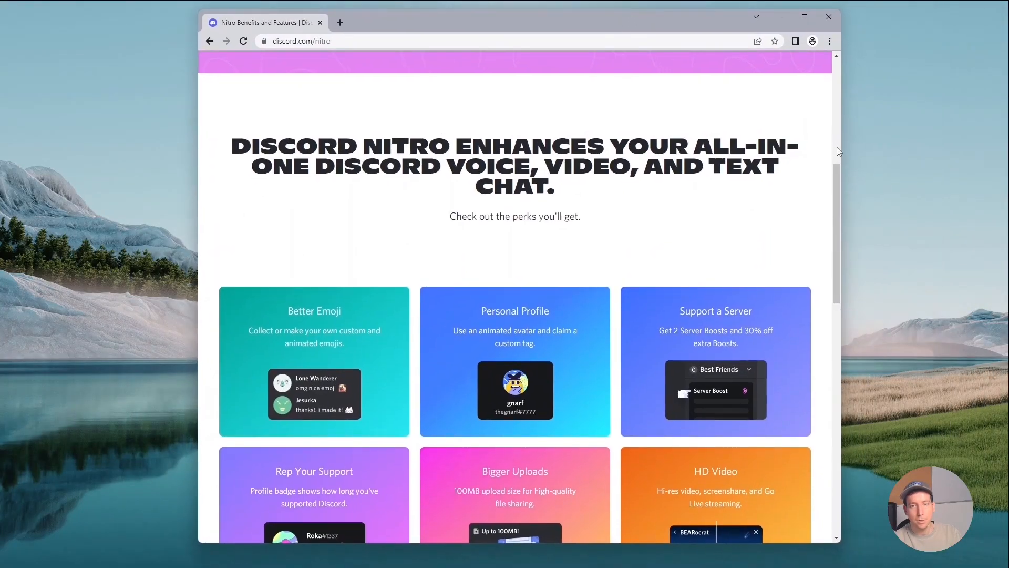
Resize the Discord Nitro window to phone width, tablet width and wide again to compare how its perks and pricing buttons respond.
{"action": "left_click_drag", "start_coordinate": [843, 147], "coordinate": [461, 189]}
{"action": "scroll", "coordinate": [416, 231], "scroll_direction": "down", "scroll_amount": 5}
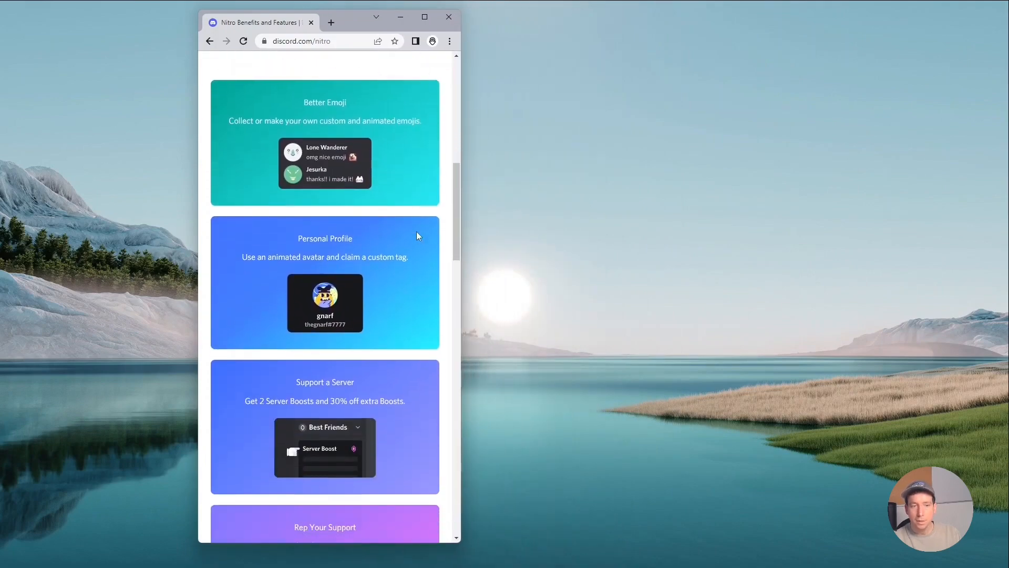
{"action": "scroll", "coordinate": [418, 235], "scroll_direction": "down", "scroll_amount": 10}
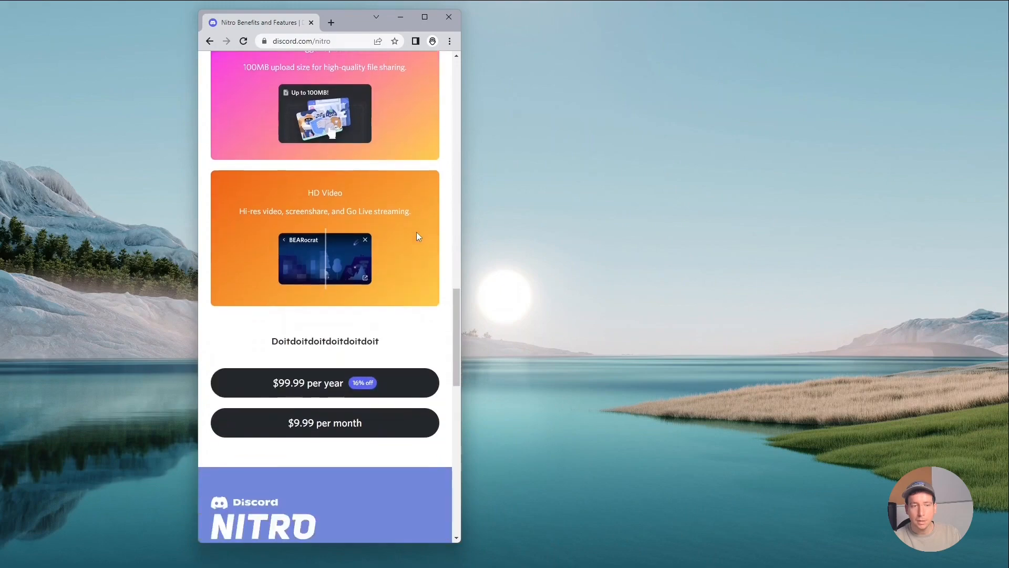
{"action": "left_click_drag", "start_coordinate": [461, 206], "coordinate": [625, 212]}
{"action": "scroll", "coordinate": [578, 213], "scroll_direction": "up", "scroll_amount": 7}
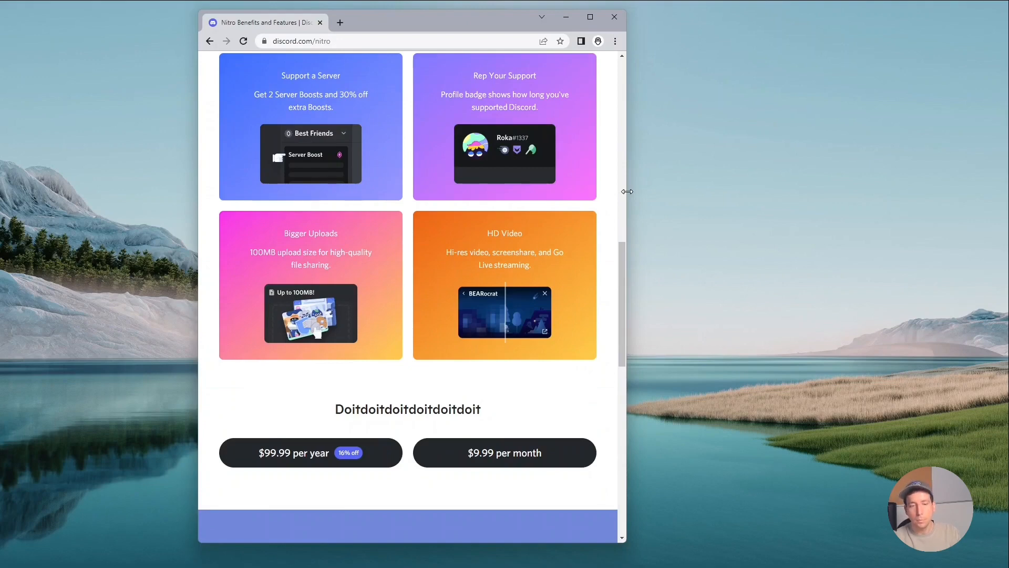
{"action": "left_click_drag", "start_coordinate": [627, 191], "coordinate": [957, 186]}
{"action": "scroll", "coordinate": [935, 195], "scroll_direction": "up", "scroll_amount": 5}
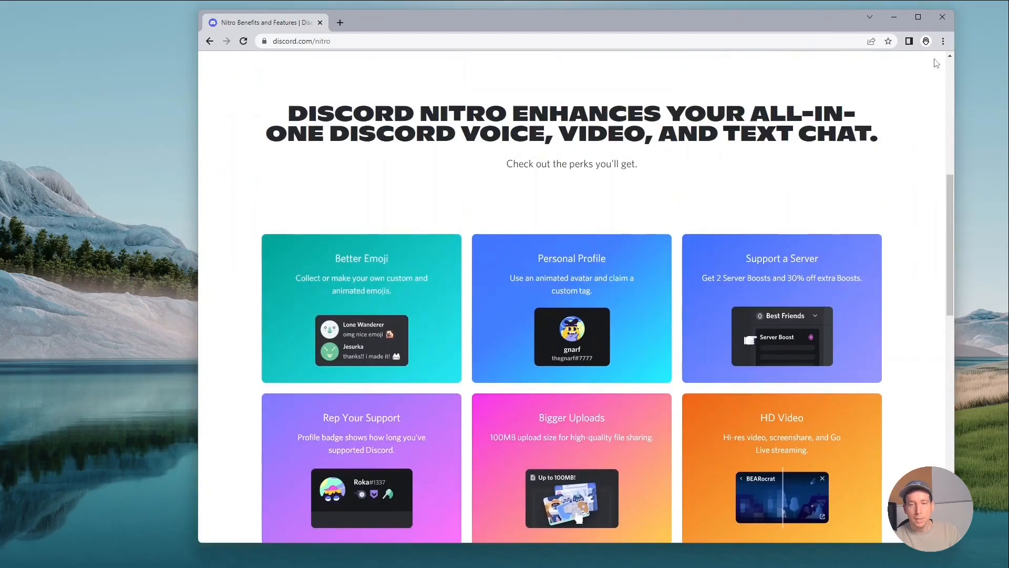
Maximize the Discord Nitro window, then return to the Bubble live preview and look over the whole page.
{"action": "left_click", "coordinate": [917, 16]}
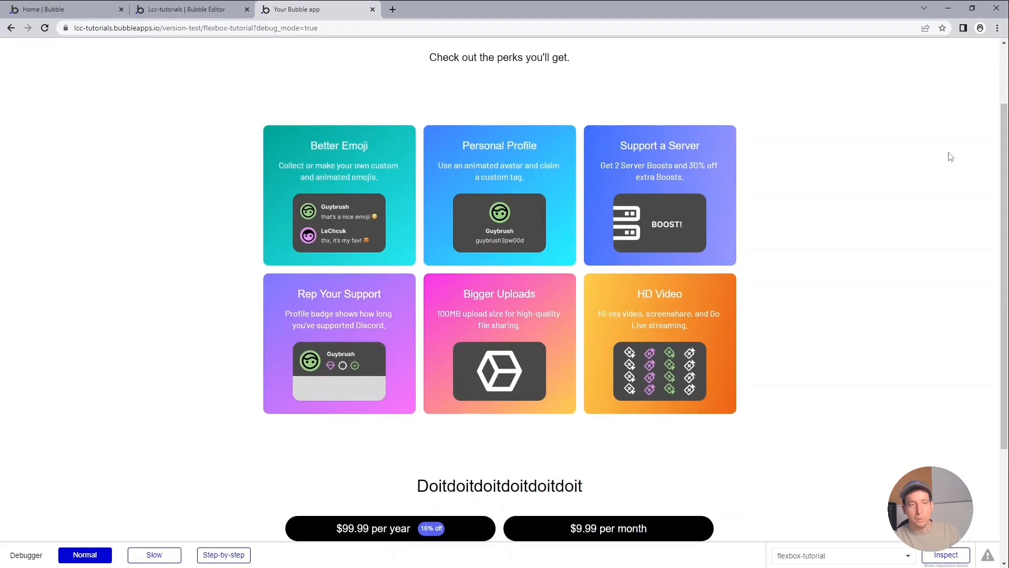
{"action": "scroll", "coordinate": [951, 156], "scroll_direction": "down", "scroll_amount": 3}
{"action": "scroll", "coordinate": [950, 157], "scroll_direction": "up", "scroll_amount": 5}
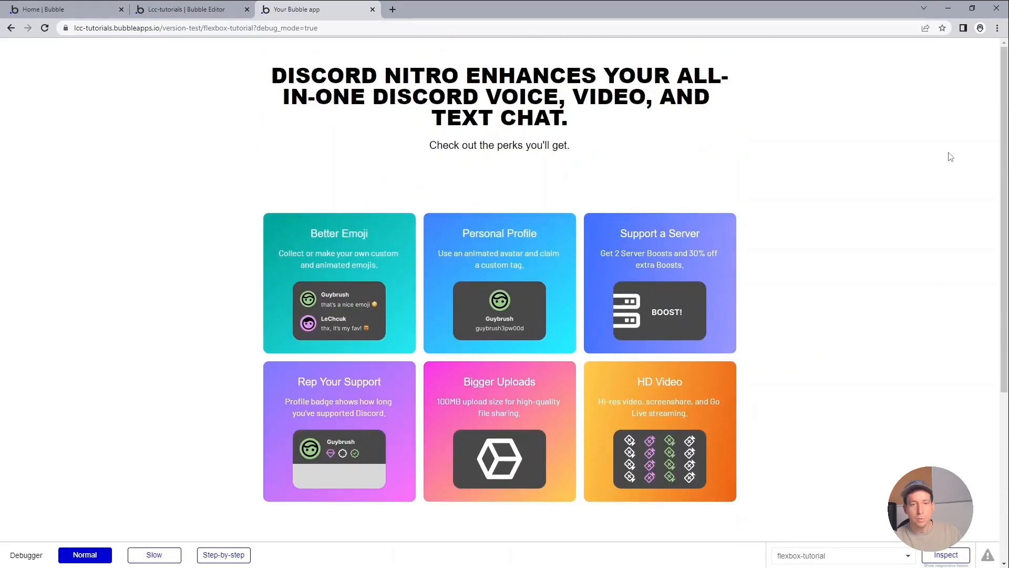